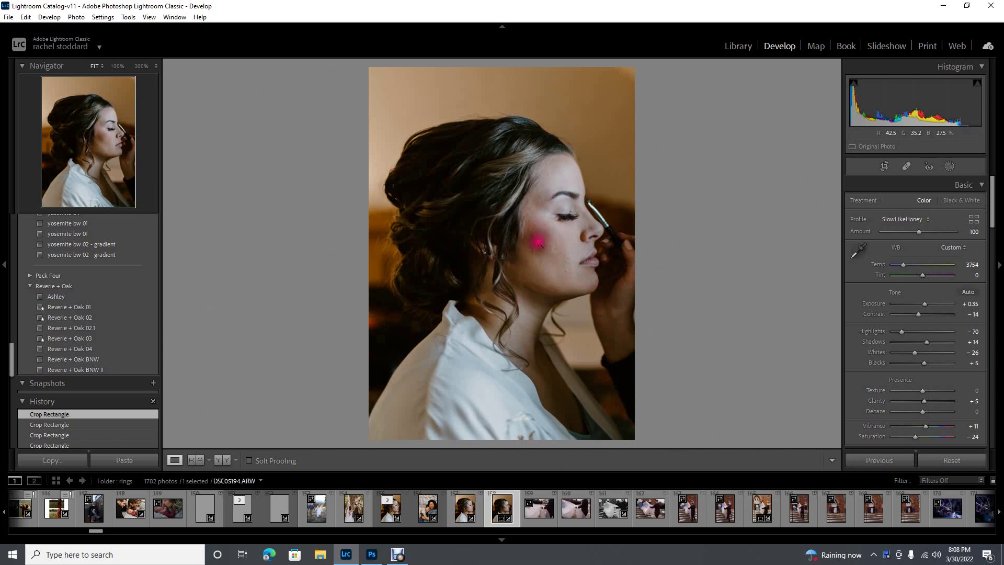
{"action": "left_click", "coordinate": [373, 555]}
{"action": "left_click", "coordinate": [344, 458]}
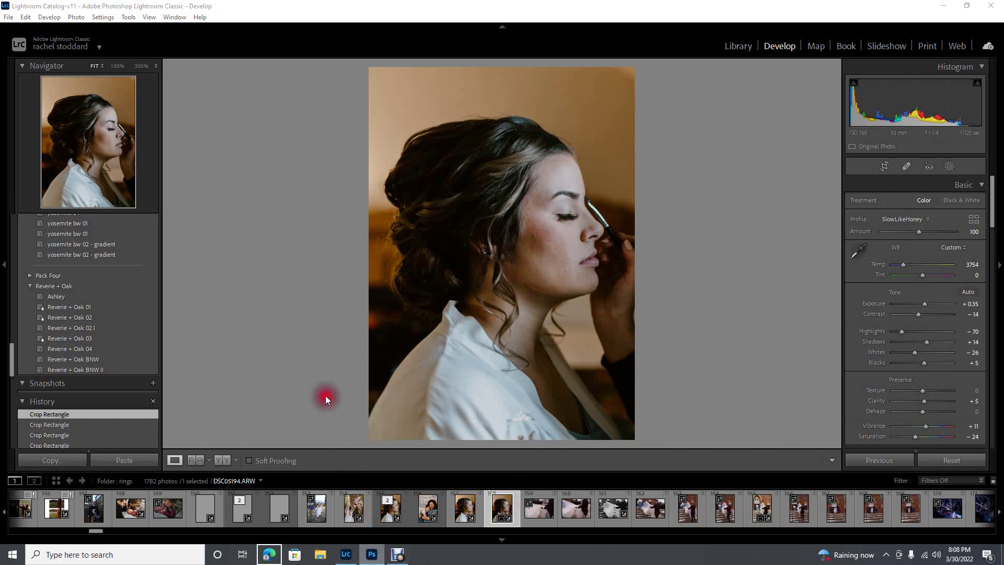
{"action": "left_click", "coordinate": [202, 148]}
{"action": "left_click", "coordinate": [201, 147]}
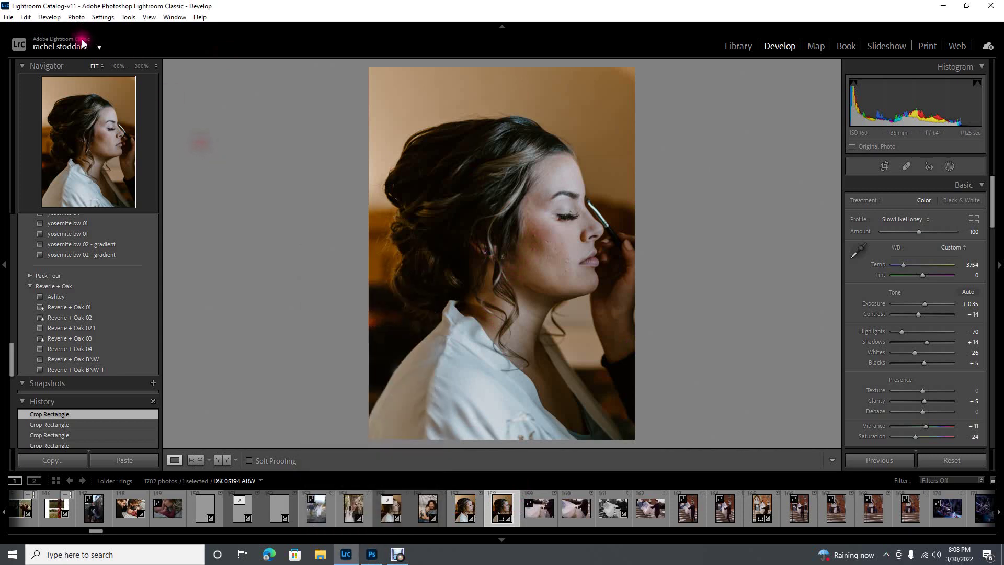
{"action": "left_click", "coordinate": [79, 19]}
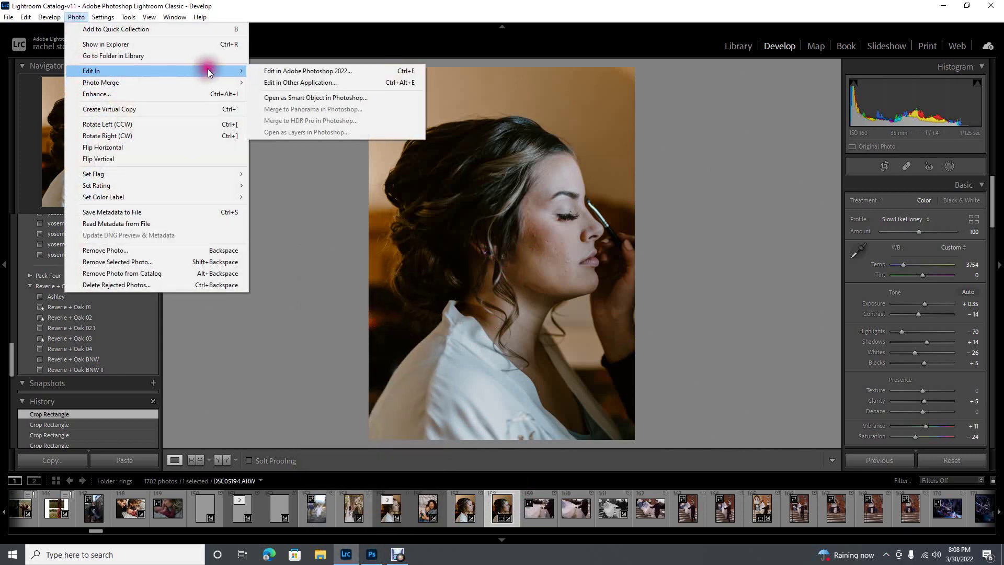
{"action": "left_click", "coordinate": [283, 251]}
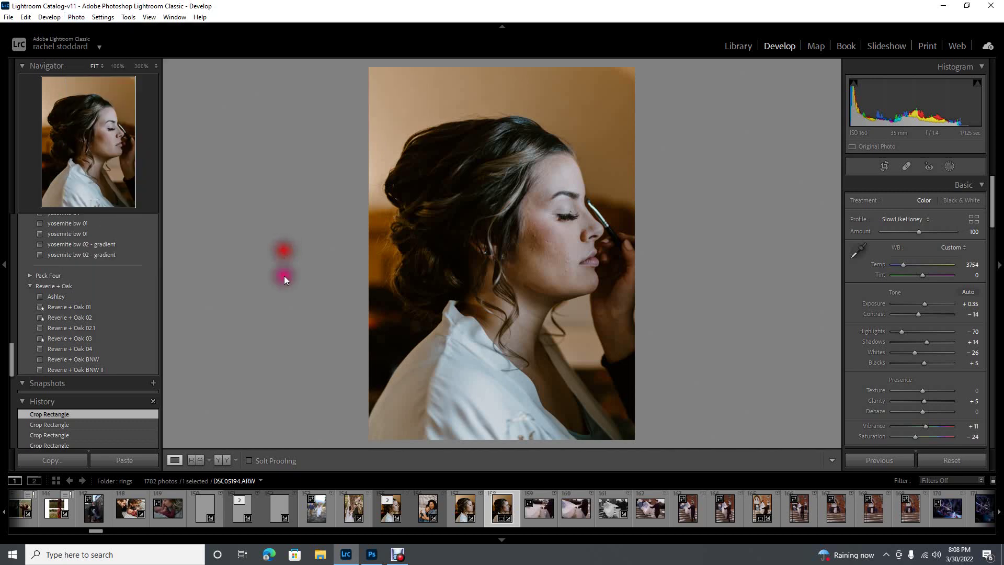
Switch to Photoshop and make two duplicates of the portrait's Background layer.
{"action": "left_click", "coordinate": [372, 554]}
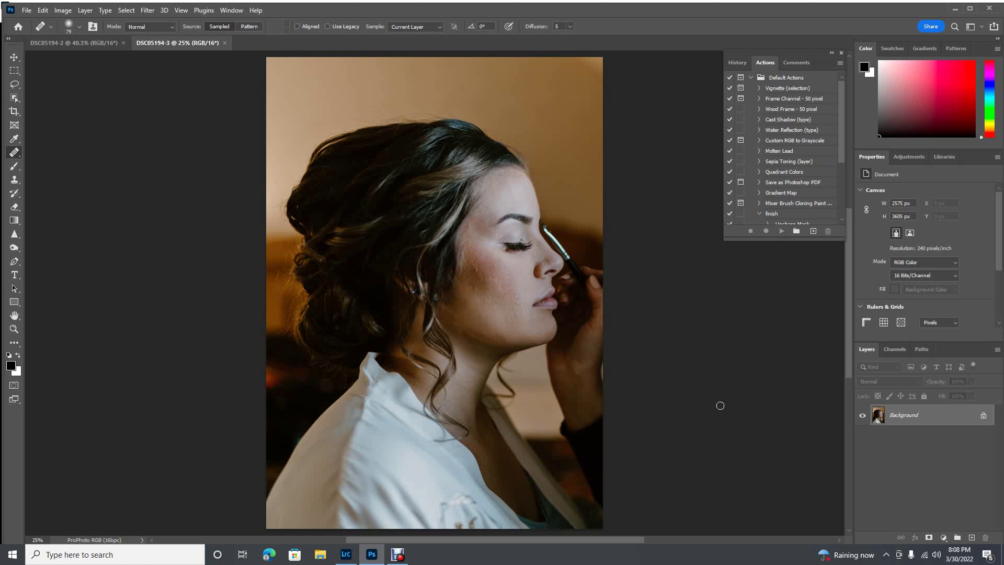
{"action": "right_click", "coordinate": [668, 346], "text": "alt"}
{"action": "left_click", "coordinate": [663, 341]}
{"action": "left_click_drag", "start_coordinate": [731, 371], "coordinate": [734, 368]}
{"action": "left_click_drag", "start_coordinate": [85, 15], "coordinate": [249, 139]}
{"action": "key", "text": "ctrl+j"}
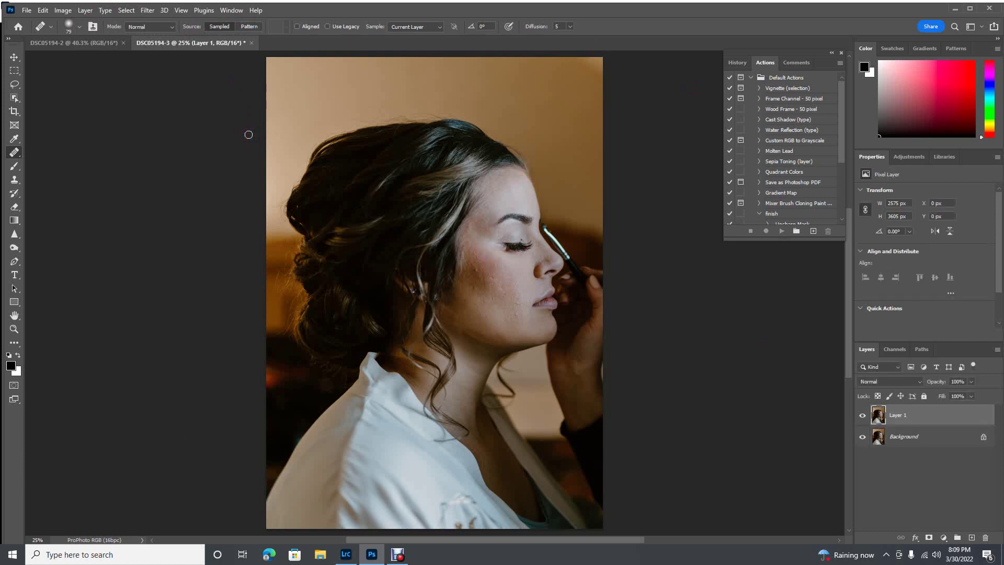
{"action": "key", "text": "ctrl+j"}
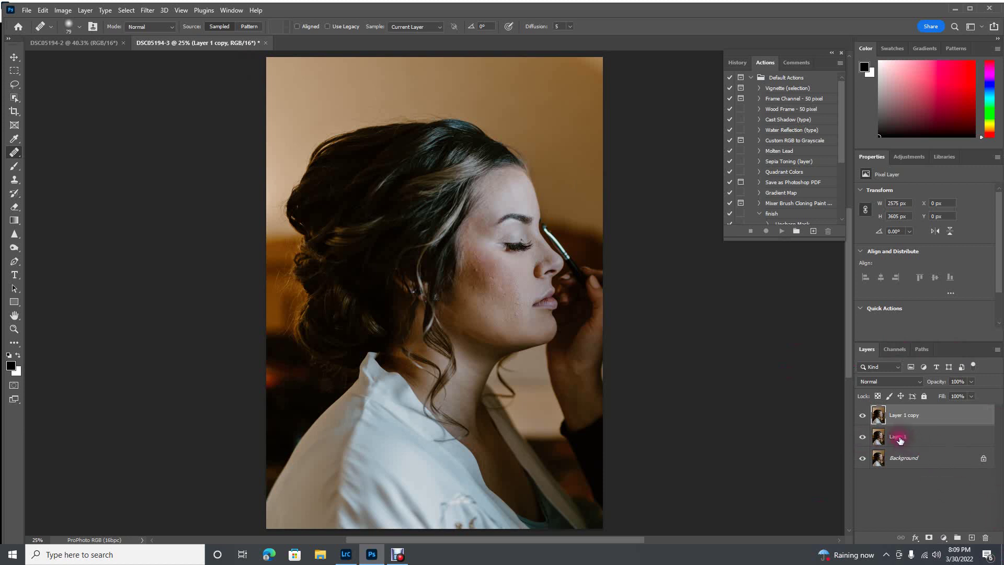
Rename the lower duplicate layer as color and the upper duplicate layer as texture.
{"action": "left_click", "coordinate": [899, 438]}
{"action": "double_click", "coordinate": [899, 438]}
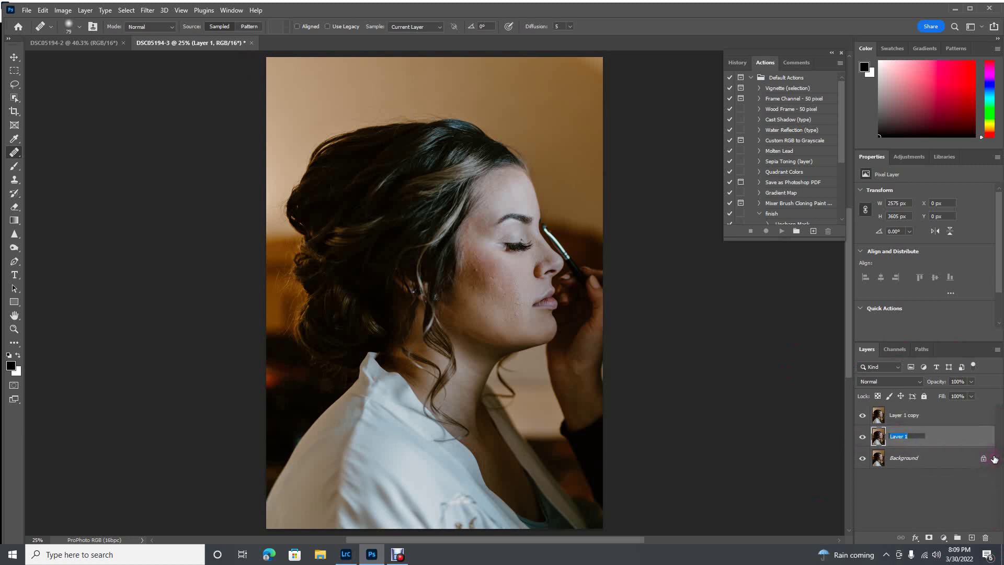
{"action": "type", "text": "color"}
{"action": "left_click", "coordinate": [909, 417]}
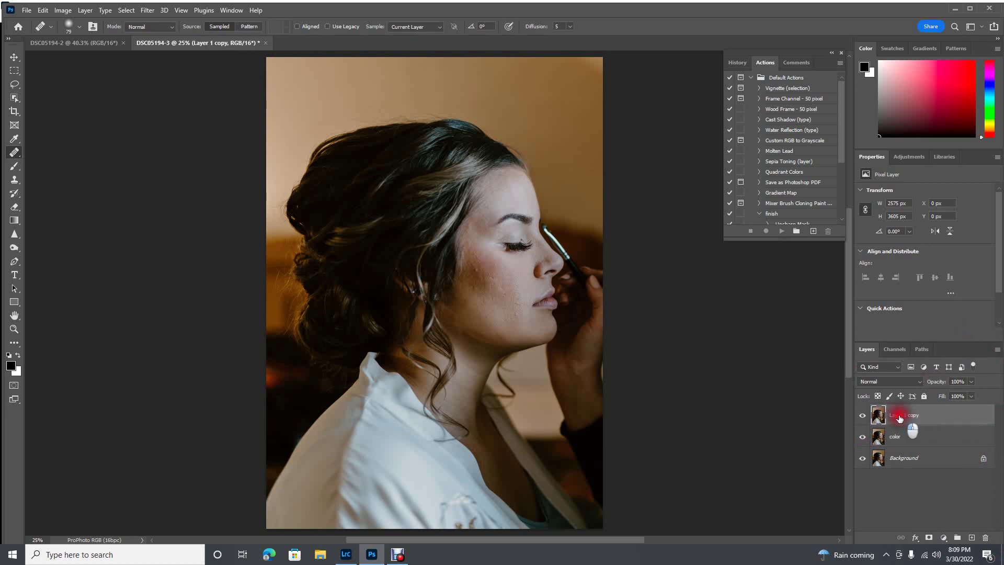
{"action": "double_click", "coordinate": [906, 414]}
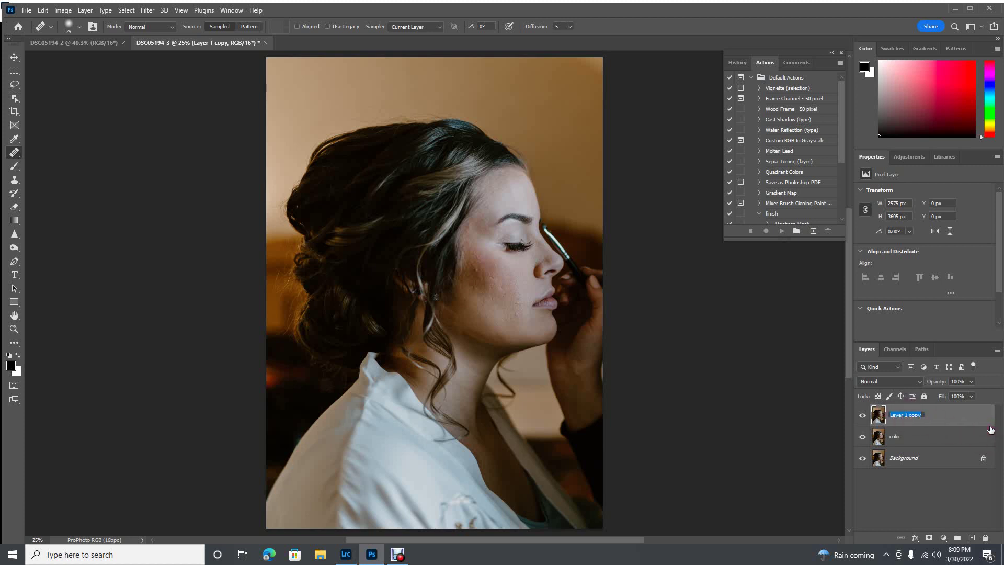
{"action": "type", "text": "texture"}
{"action": "left_click", "coordinate": [955, 414]}
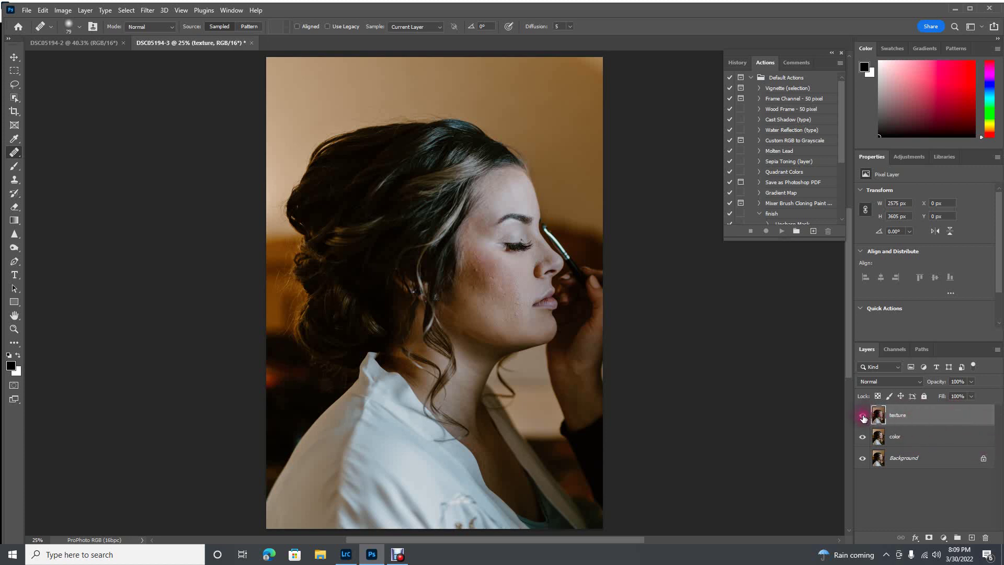
Hide the texture layer and open a Gaussian Blur for the color layer.
{"action": "left_click", "coordinate": [862, 417]}
{"action": "left_click", "coordinate": [863, 417]}
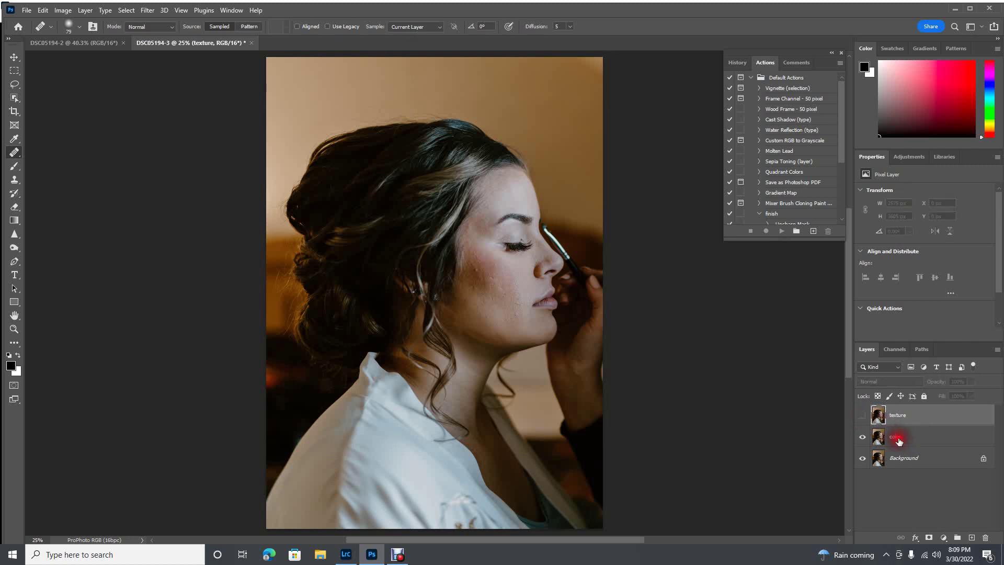
{"action": "left_click", "coordinate": [909, 439]}
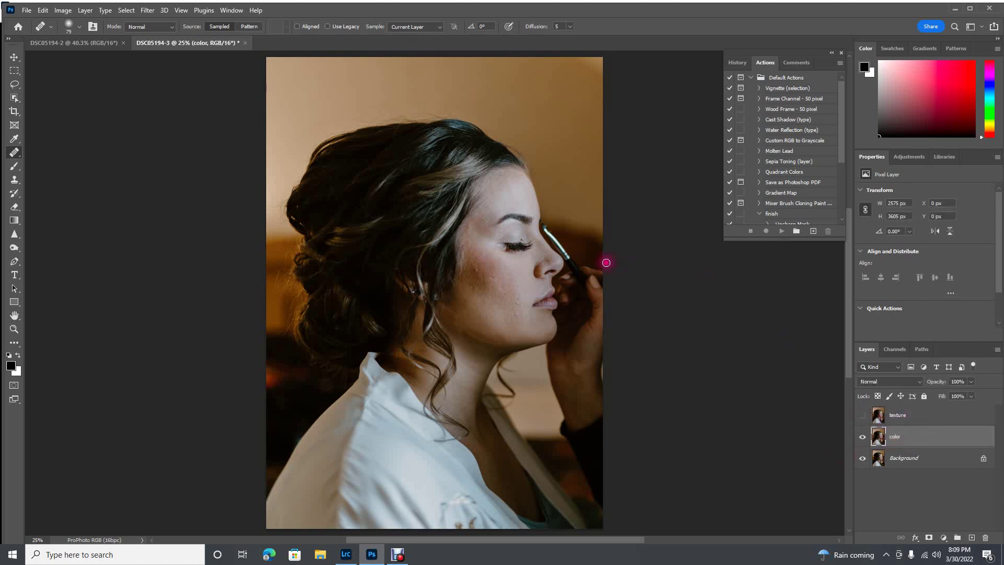
{"action": "left_click", "coordinate": [147, 11]}
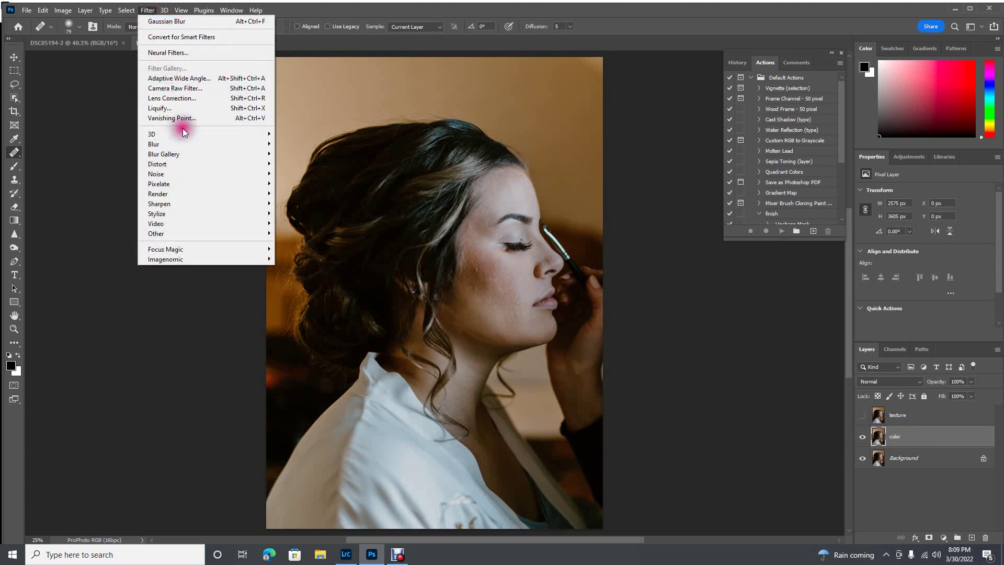
{"action": "mouse_move", "coordinate": [263, 147]}
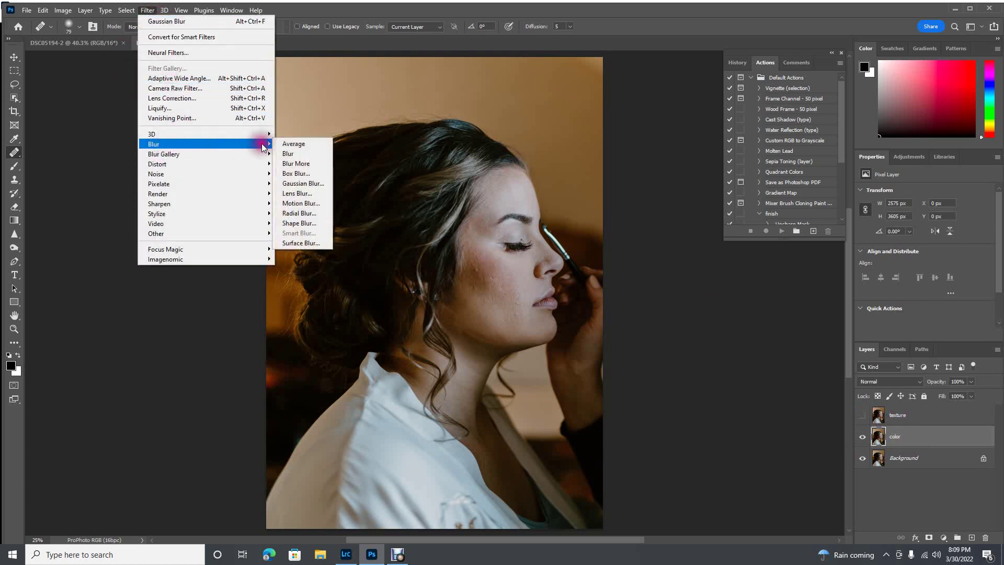
{"action": "left_click", "coordinate": [298, 183]}
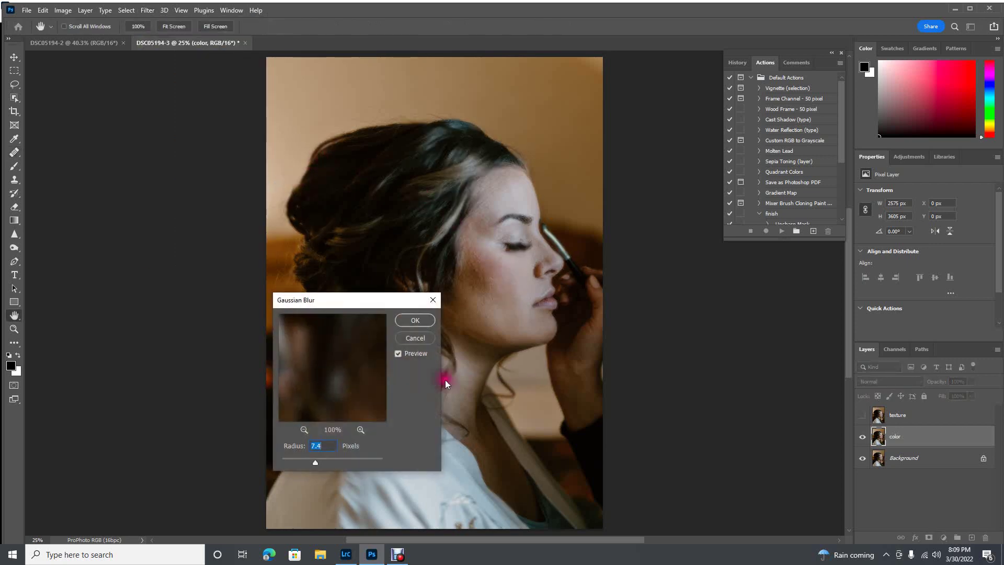
{"action": "left_click_drag", "start_coordinate": [384, 300], "coordinate": [286, 201]}
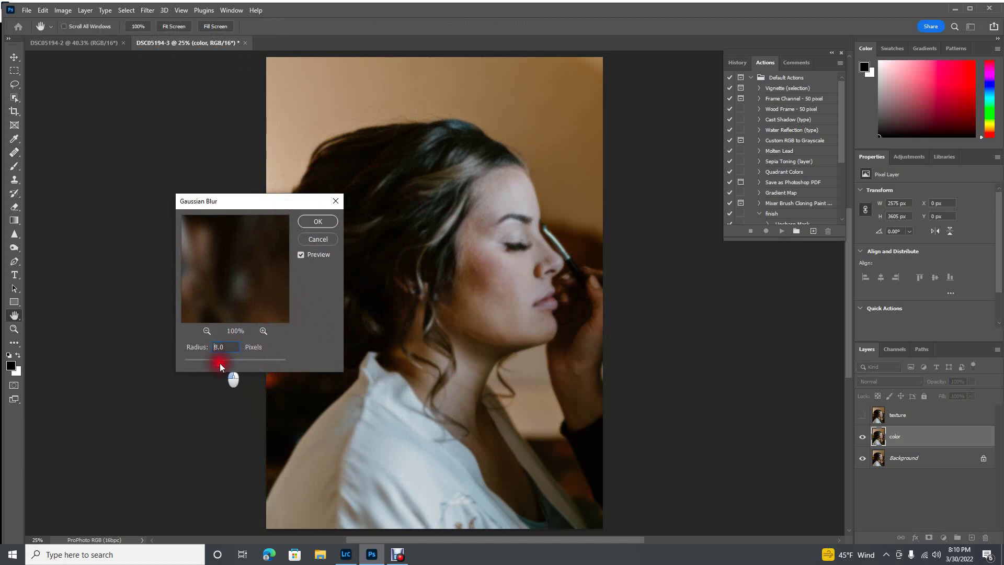
Try a much stronger Gaussian Blur on the color layer, with a radius of about 84.1 pixels.
{"action": "left_click_drag", "start_coordinate": [224, 364], "coordinate": [222, 364]}
{"action": "left_click_drag", "start_coordinate": [223, 362], "coordinate": [220, 362]}
{"action": "left_click_drag", "start_coordinate": [219, 363], "coordinate": [298, 361]}
{"action": "left_click_drag", "start_coordinate": [284, 362], "coordinate": [247, 371]}
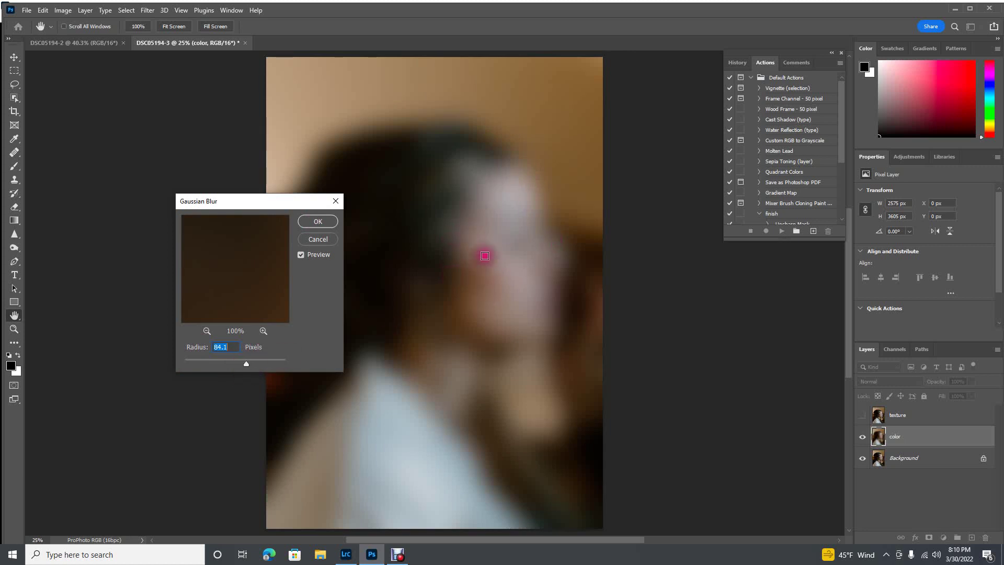
Set the Gaussian Blur radius to about 7.4 pixels and apply it to the color layer.
{"action": "mouse_move", "coordinate": [195, 366]}
{"action": "left_mouse_down"}
{"action": "mouse_move", "coordinate": [187, 364]}
{"action": "mouse_move", "coordinate": [207, 364]}
{"action": "left_mouse_up"}
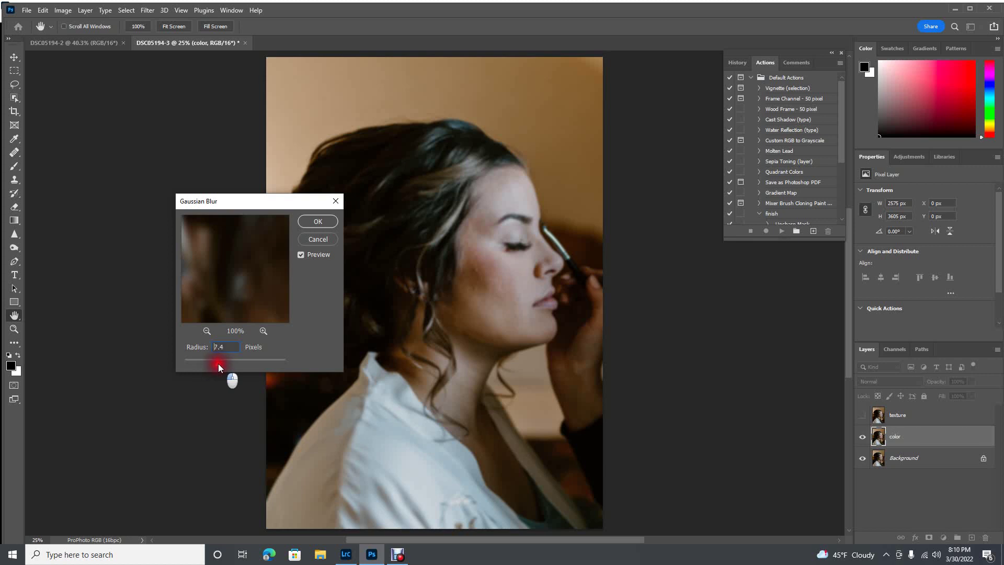
{"action": "left_click_drag", "start_coordinate": [221, 366], "coordinate": [220, 365]}
{"action": "left_click", "coordinate": [317, 222]}
{"action": "key", "text": "j"}
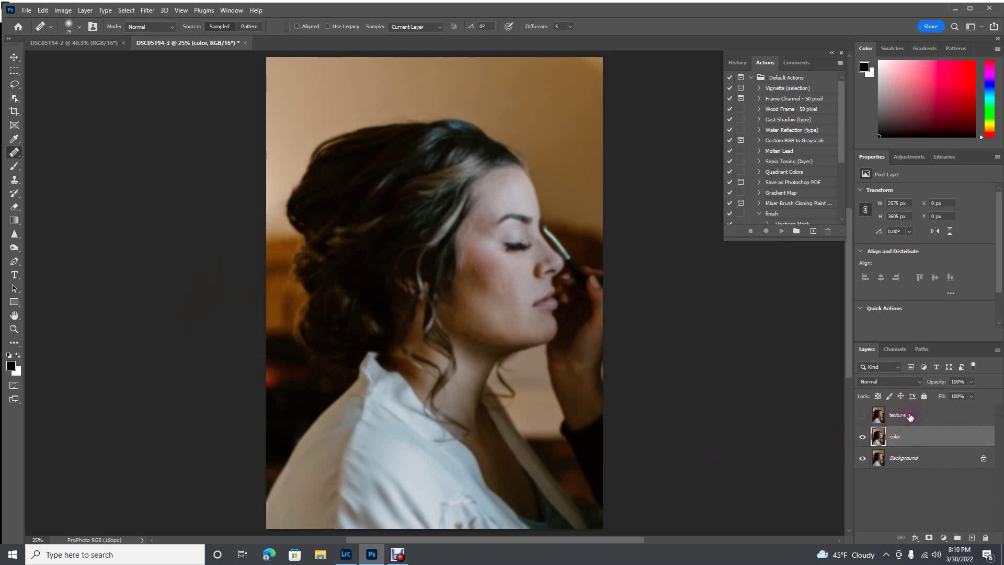
Show the texture layer again and start Apply Image on it with the color layer as the source layer.
{"action": "left_click", "coordinate": [907, 414]}
{"action": "left_click", "coordinate": [861, 416]}
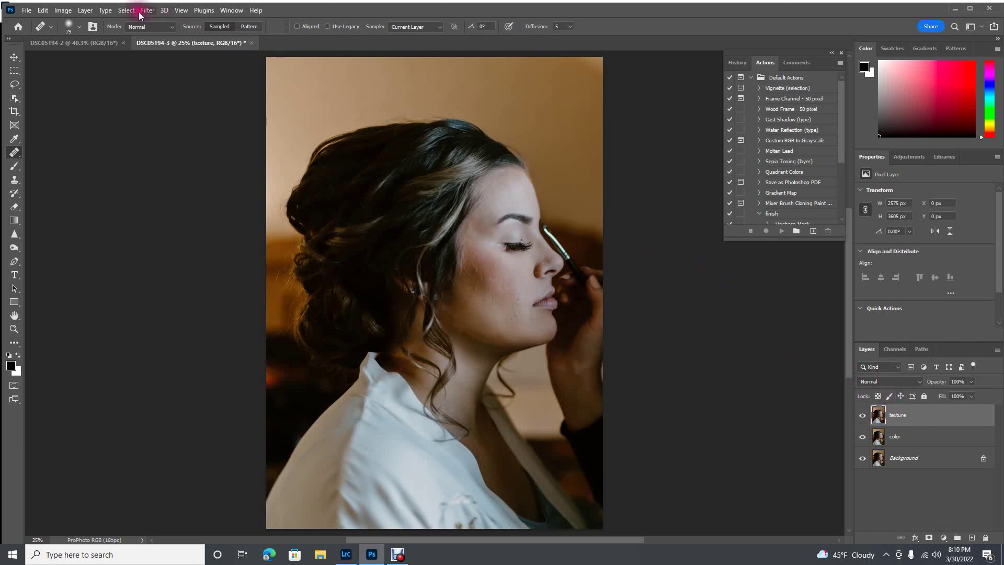
{"action": "left_click", "coordinate": [82, 13]}
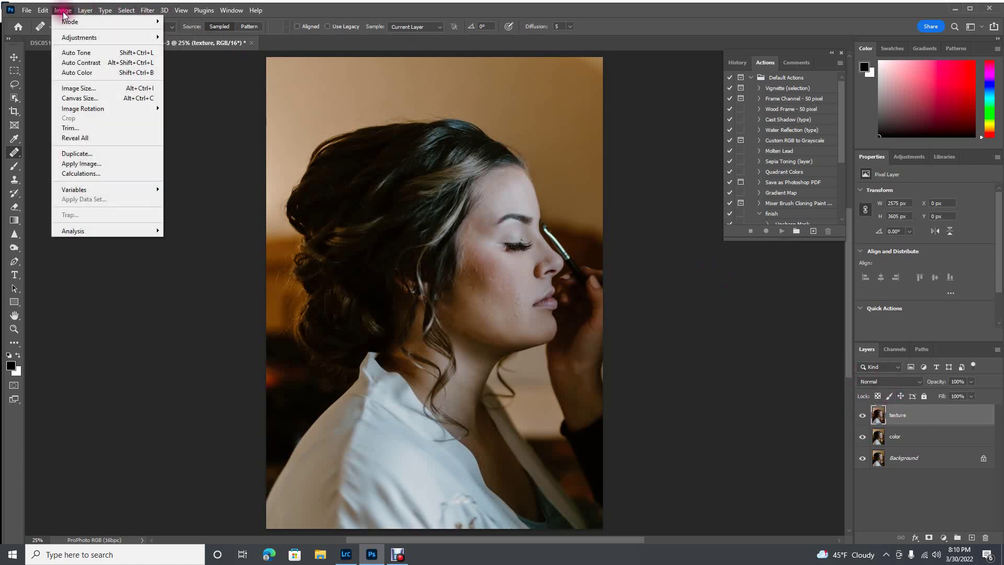
{"action": "left_click", "coordinate": [81, 164]}
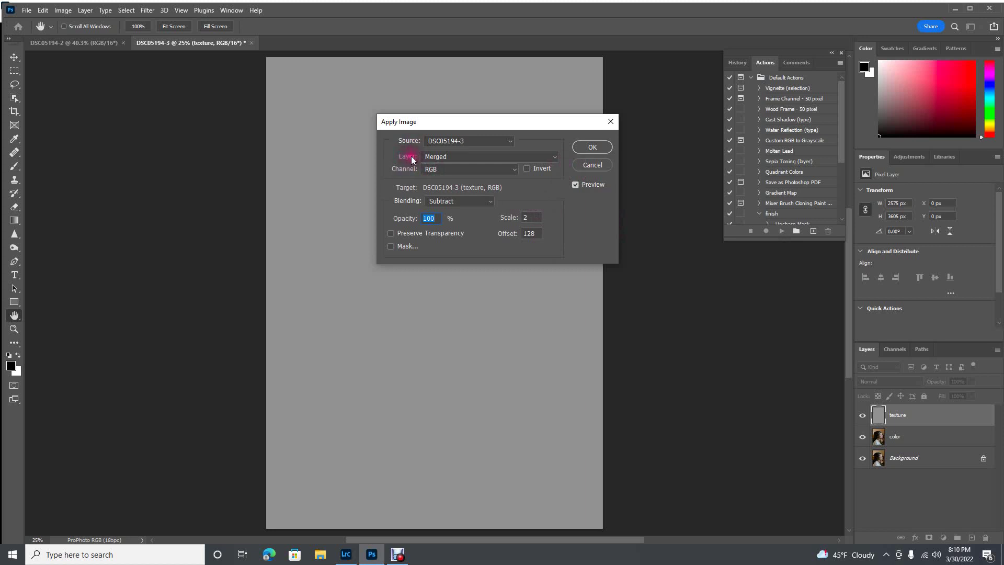
{"action": "left_click", "coordinate": [557, 156]}
{"action": "left_click", "coordinate": [432, 194]}
Apply the color layer to the texture layer using Subtract blending with scale 2 and offset 128.
{"action": "left_click", "coordinate": [489, 200]}
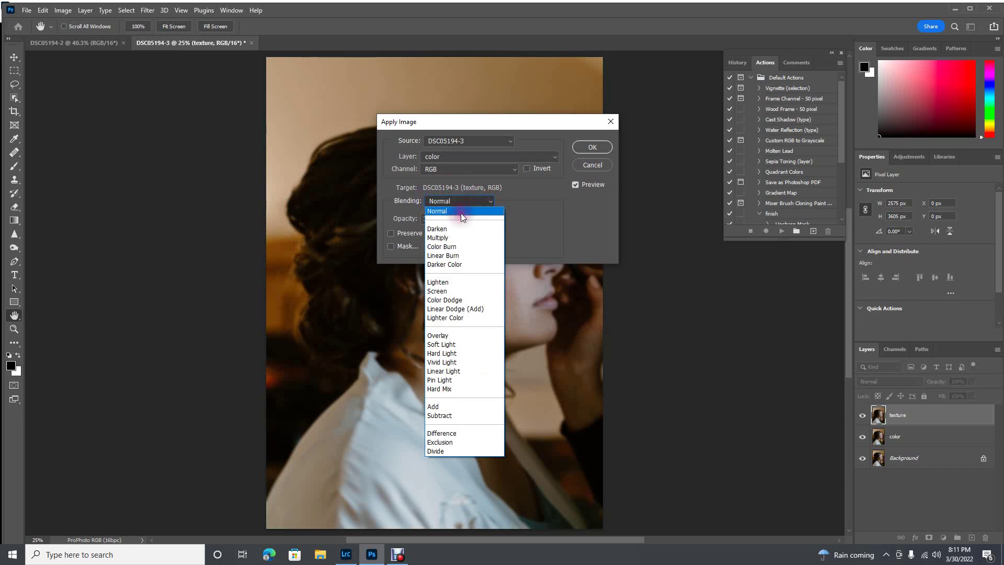
{"action": "left_click", "coordinate": [491, 198]}
{"action": "left_click", "coordinate": [491, 200]}
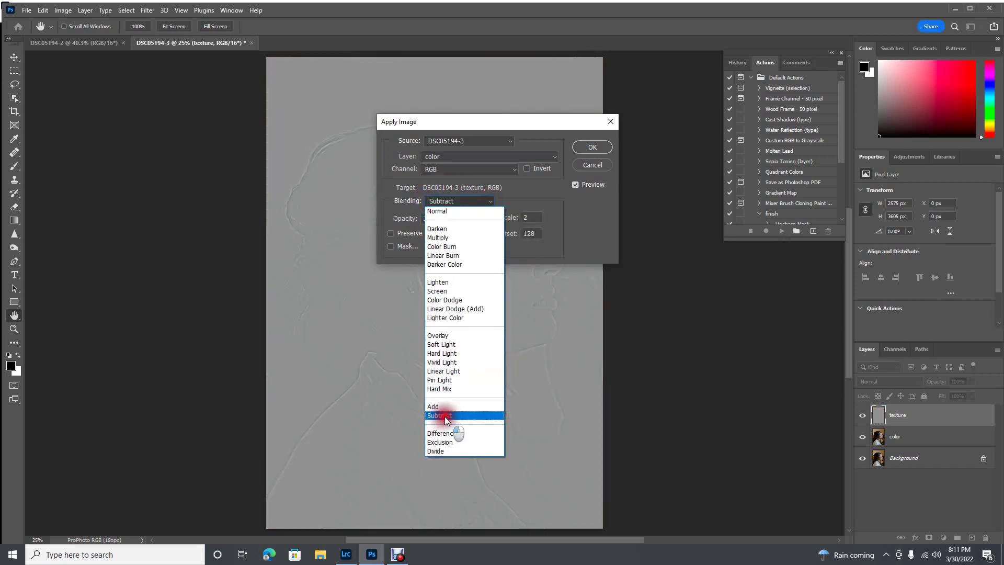
{"action": "left_click", "coordinate": [479, 415]}
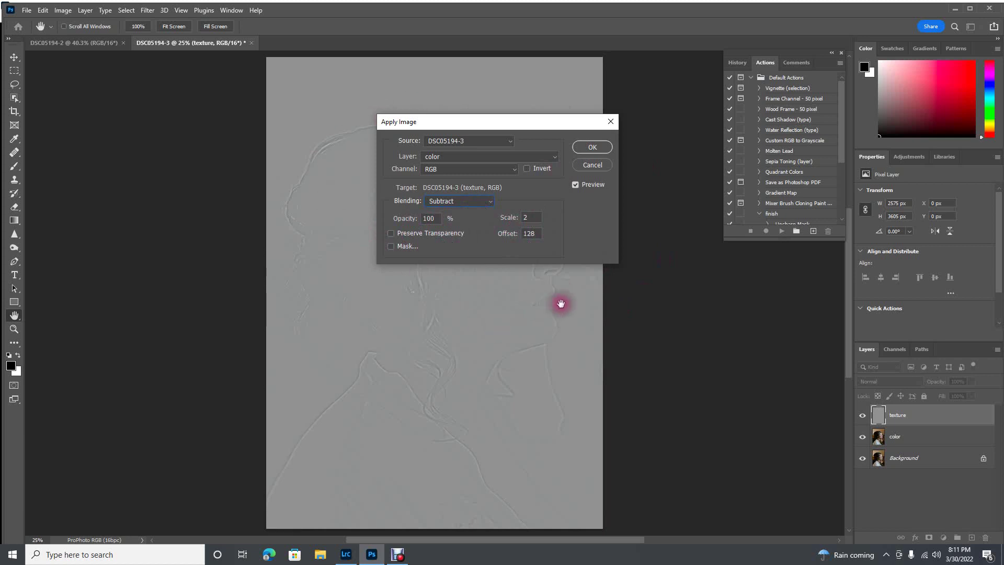
{"action": "left_click", "coordinate": [592, 147]}
{"action": "key", "text": "j"}
Set the texture layer's blend mode to Linear Light.
{"action": "left_click", "coordinate": [945, 429]}
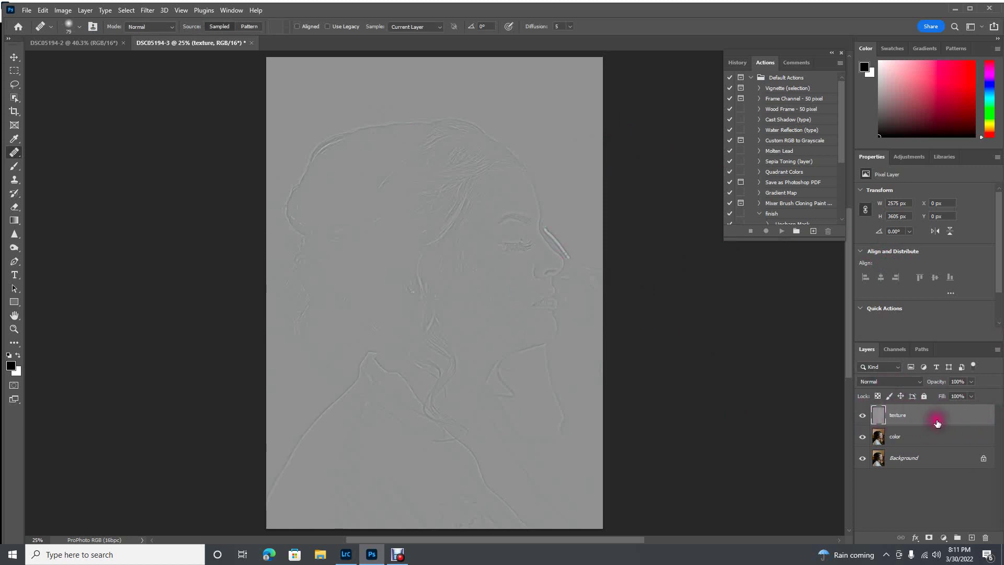
{"action": "left_click", "coordinate": [899, 380]}
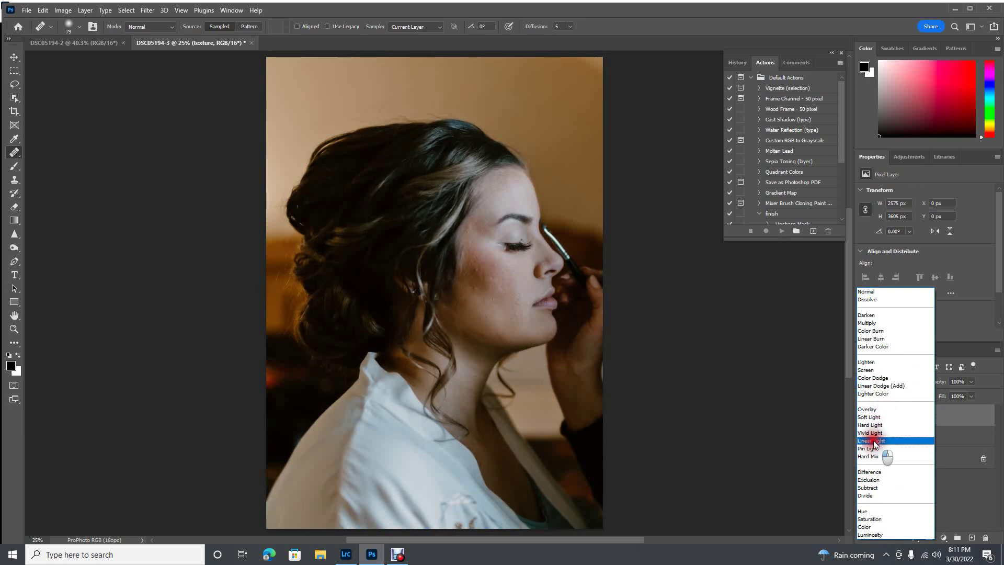
{"action": "left_click", "coordinate": [873, 440]}
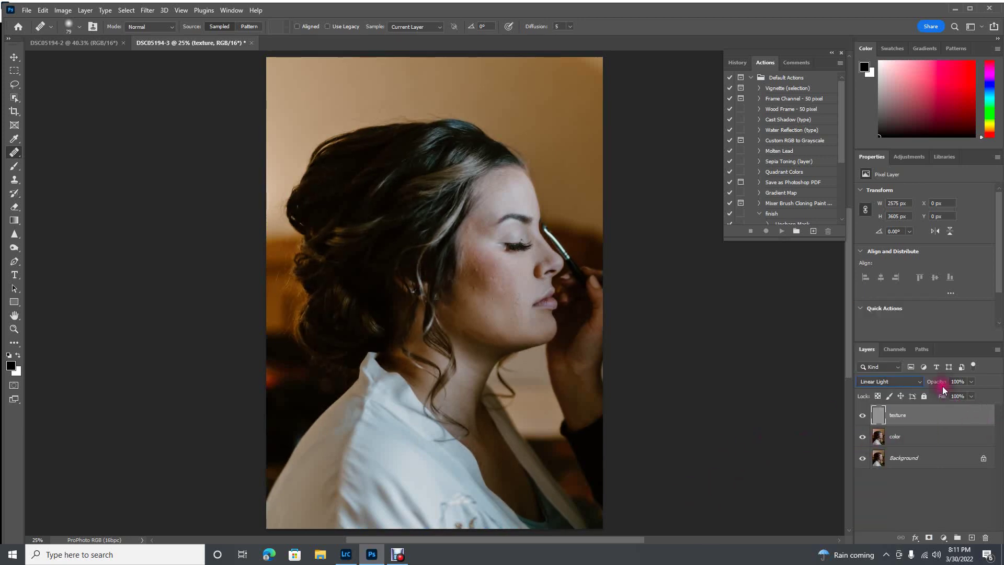
Hide the texture layer, select the color layer, and compare the woman's face with and without the texture.
{"action": "left_click", "coordinate": [862, 416]}
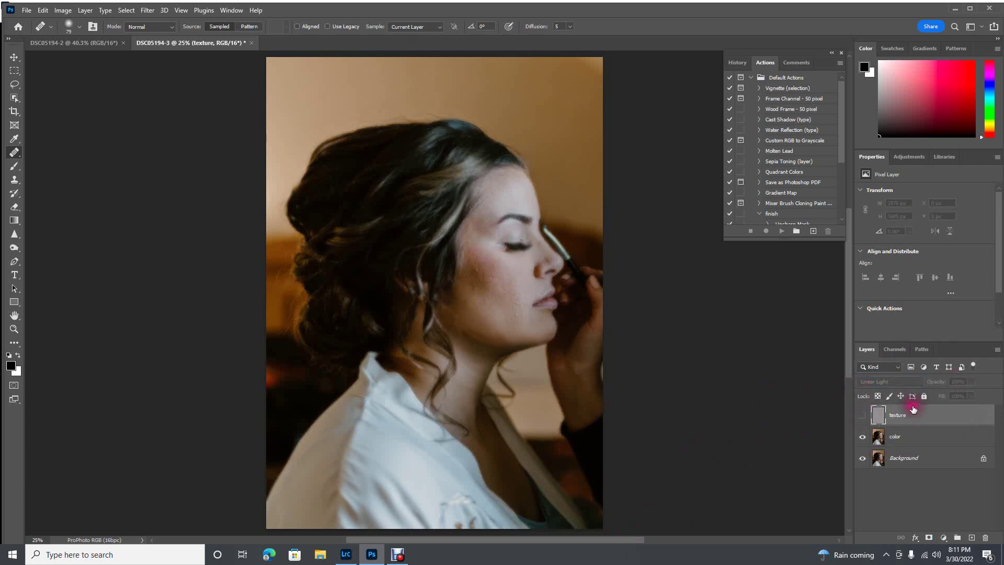
{"action": "left_click", "coordinate": [900, 437]}
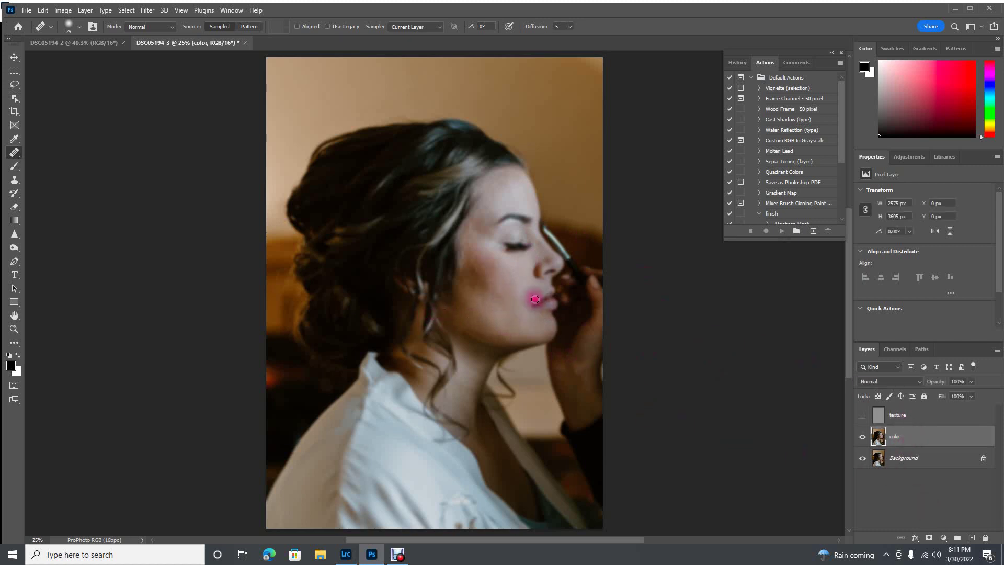
{"action": "scroll", "coordinate": [510, 287], "scroll_direction": "up", "scroll_amount": 1}
{"action": "scroll", "coordinate": [510, 287], "scroll_direction": "up", "scroll_amount": 1}
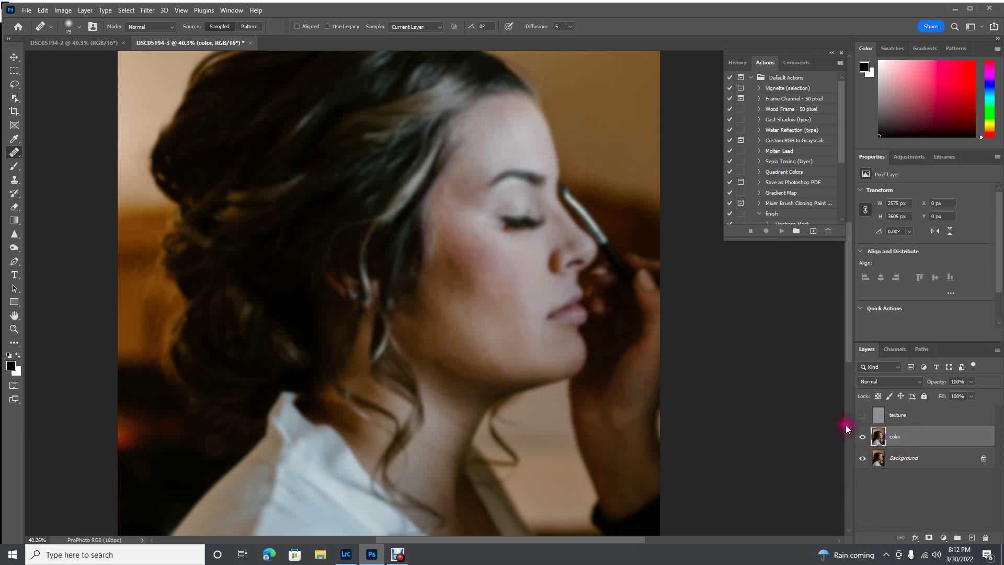
{"action": "left_click", "coordinate": [862, 415]}
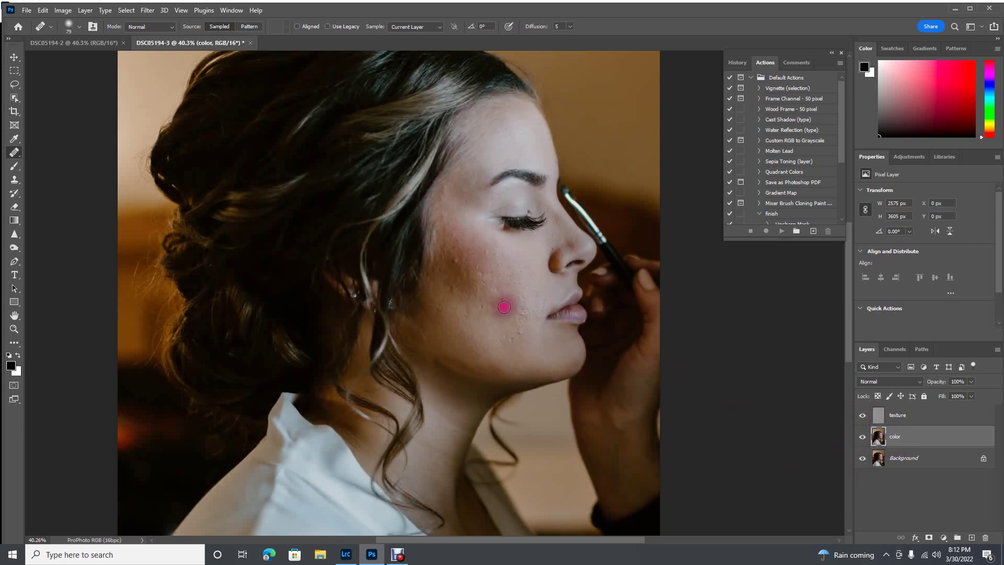
{"action": "left_click", "coordinate": [863, 416]}
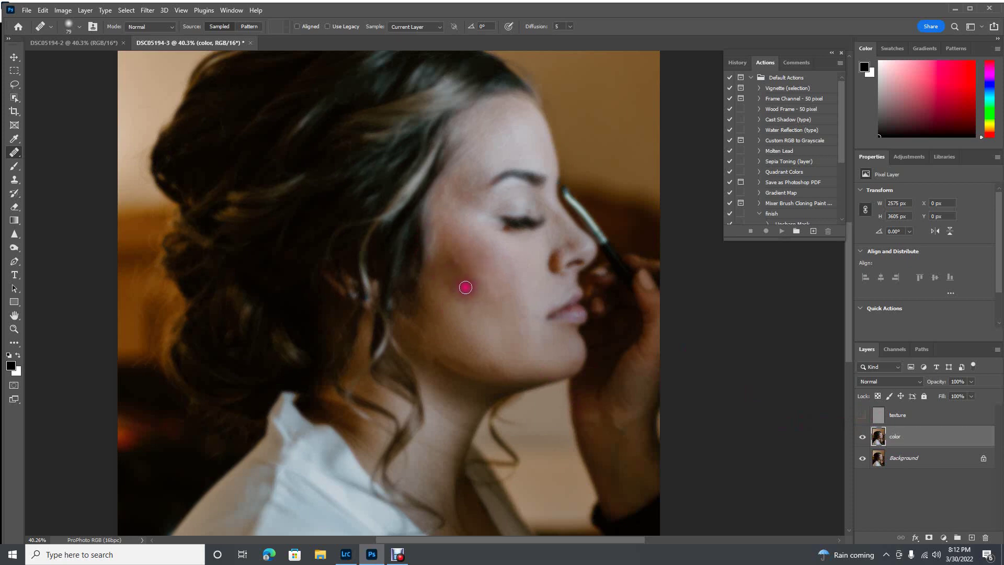
{"action": "left_click", "coordinate": [469, 275]}
{"action": "mouse_move", "coordinate": [553, 268]}
{"action": "left_mouse_down"}
{"action": "mouse_move", "coordinate": [552, 252]}
{"action": "mouse_move", "coordinate": [562, 257]}
{"action": "left_mouse_up"}
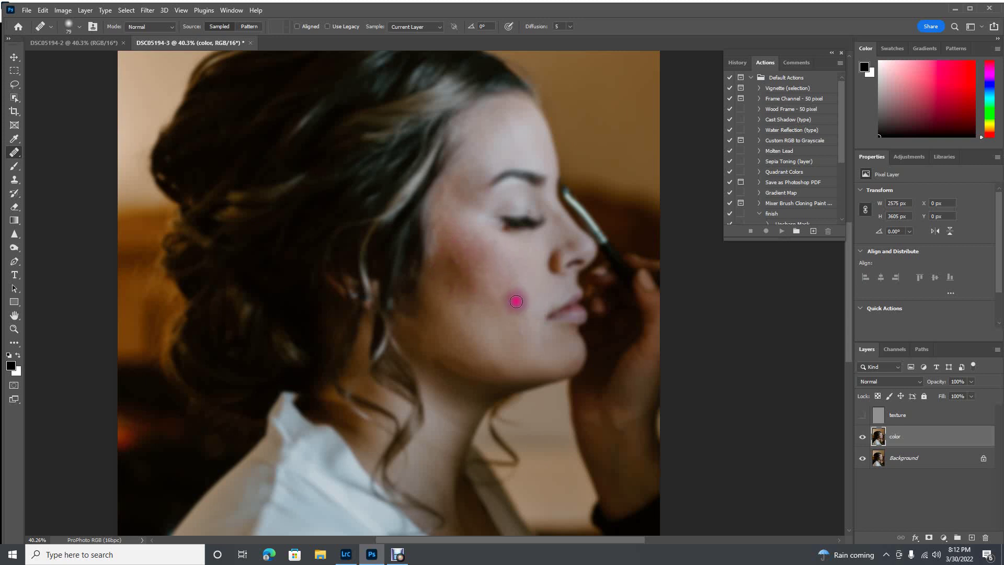
Choose the Healing Brush Tool for the color layer and set the brush size to 91 px.
{"action": "mouse_move", "coordinate": [495, 254]}
{"action": "left_mouse_down"}
{"action": "mouse_move", "coordinate": [472, 236]}
{"action": "mouse_move", "coordinate": [475, 292]}
{"action": "mouse_move", "coordinate": [488, 277]}
{"action": "mouse_move", "coordinate": [464, 246]}
{"action": "mouse_move", "coordinate": [491, 274]}
{"action": "mouse_move", "coordinate": [483, 351]}
{"action": "left_mouse_up"}
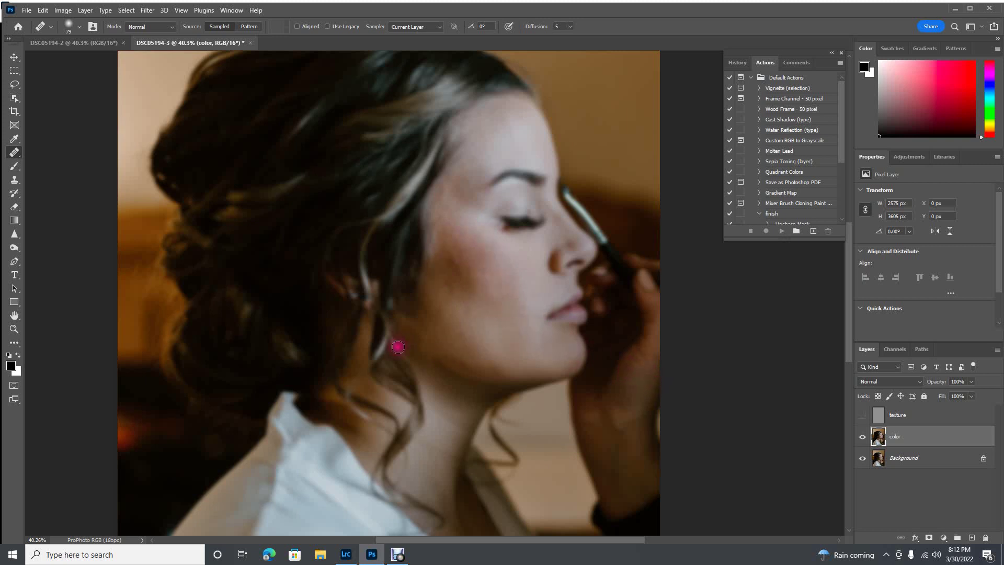
{"action": "right_click", "coordinate": [17, 156]}
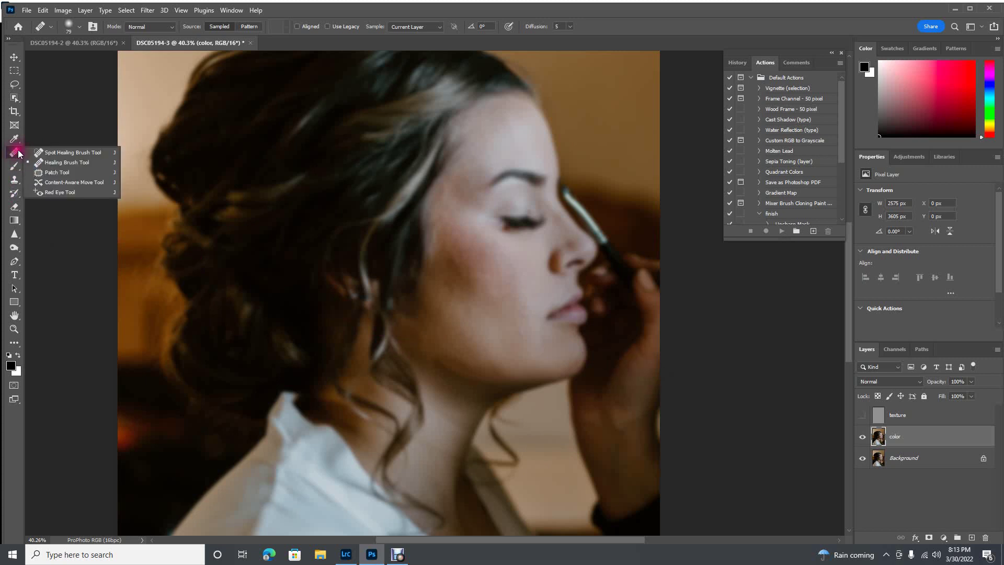
{"action": "left_click", "coordinate": [50, 162]}
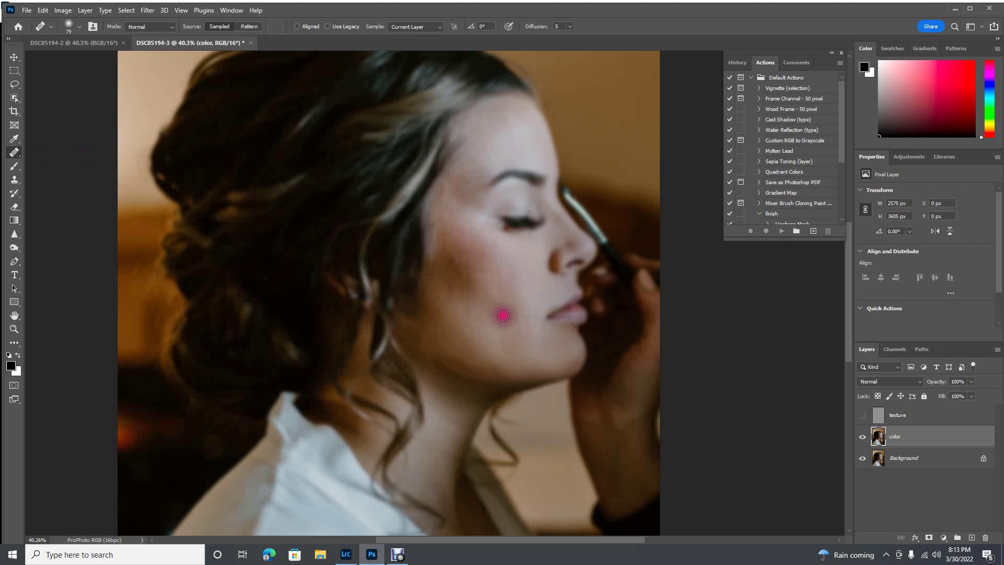
{"action": "scroll", "coordinate": [483, 287], "scroll_direction": "up", "scroll_amount": 1}
{"action": "scroll", "coordinate": [483, 287], "scroll_direction": "up", "scroll_amount": 1}
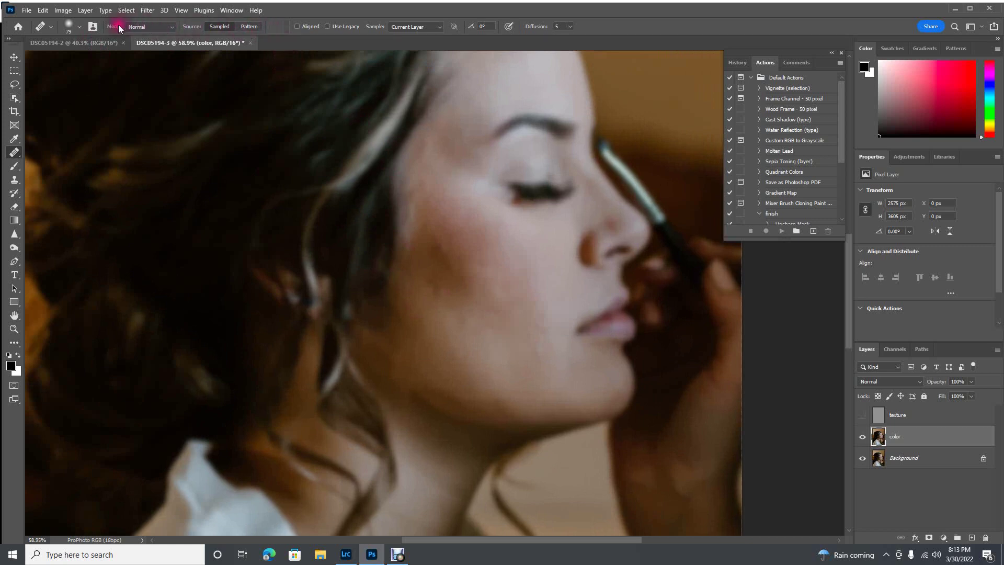
{"action": "left_click", "coordinate": [79, 25]}
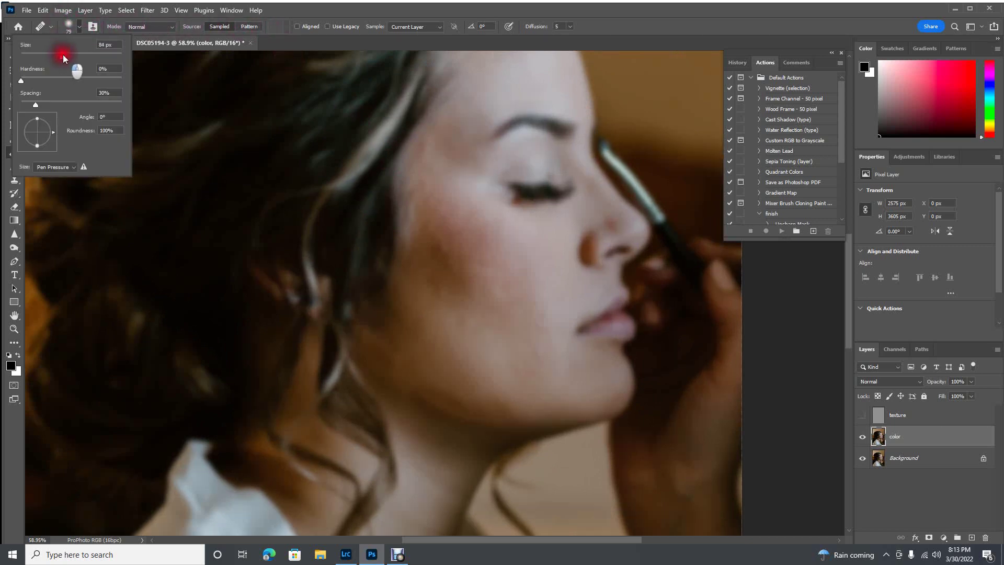
{"action": "left_click_drag", "start_coordinate": [64, 55], "coordinate": [67, 58]}
{"action": "left_click", "coordinate": [79, 27]}
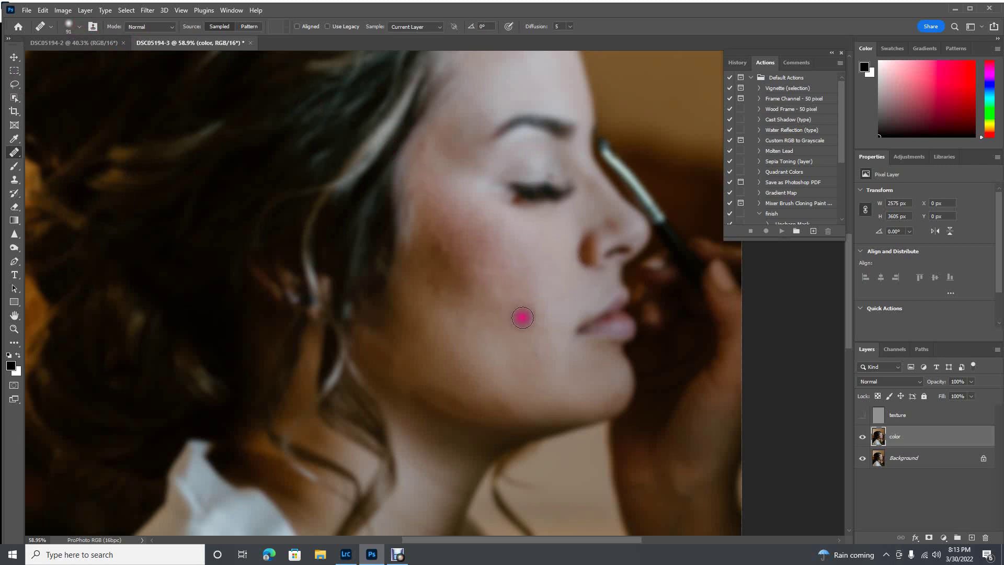
{"action": "left_click", "coordinate": [487, 259]}
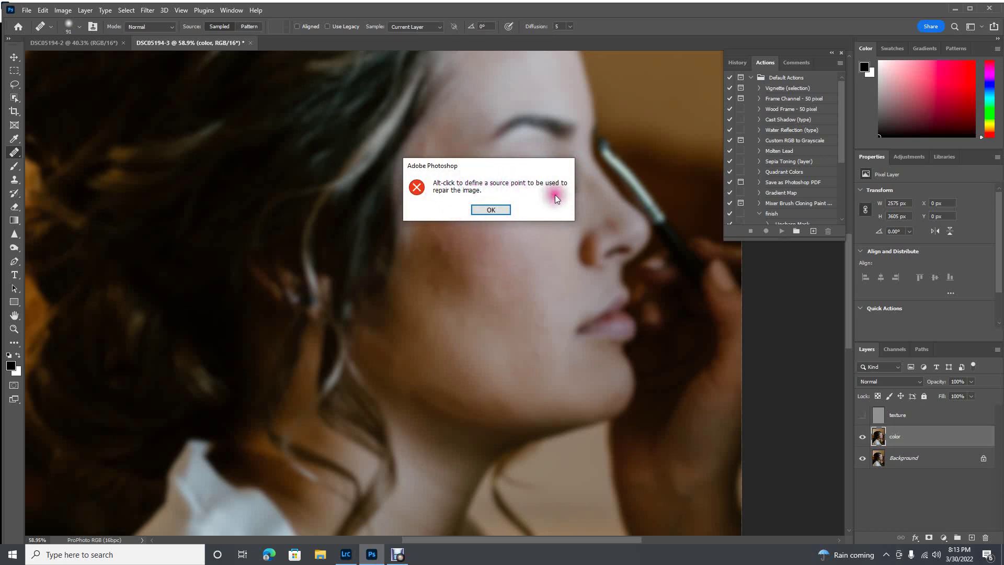
{"action": "left_click", "coordinate": [494, 210]}
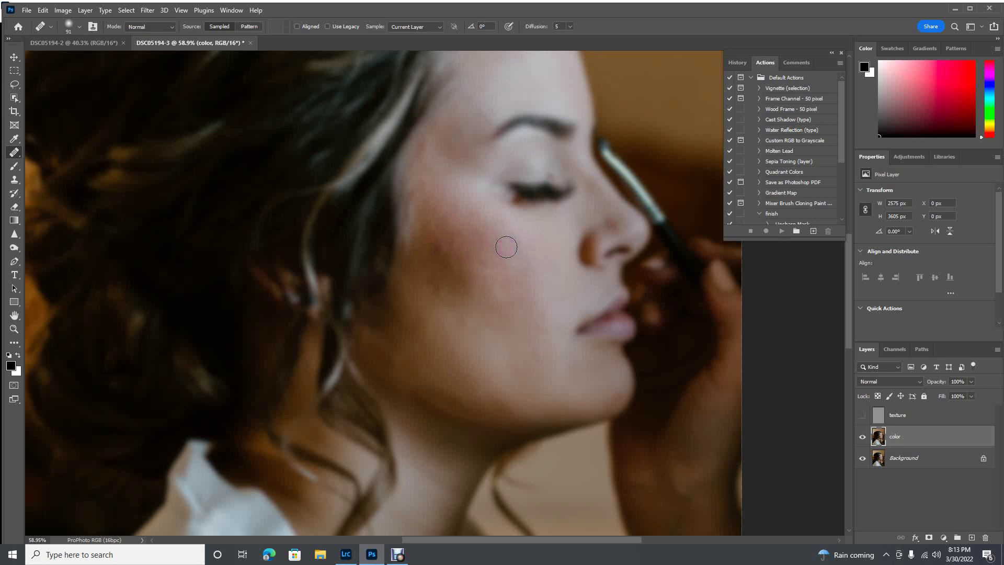
Sample clean skin and heal the uneven color patches on the woman's cheek and jaw on the color layer.
{"action": "left_click", "coordinate": [506, 246]}
{"action": "left_click", "coordinate": [495, 258]}
{"action": "left_click", "coordinate": [492, 265]}
{"action": "mouse_move", "coordinate": [492, 265]}
{"action": "left_mouse_down"}
{"action": "mouse_move", "coordinate": [488, 239]}
{"action": "mouse_move", "coordinate": [482, 264]}
{"action": "mouse_move", "coordinate": [480, 236]}
{"action": "mouse_move", "coordinate": [480, 274]}
{"action": "mouse_move", "coordinate": [494, 279]}
{"action": "mouse_move", "coordinate": [499, 258]}
{"action": "mouse_move", "coordinate": [471, 280]}
{"action": "left_mouse_up"}
{"action": "mouse_move", "coordinate": [467, 317]}
{"action": "left_mouse_down"}
{"action": "mouse_move", "coordinate": [448, 310]}
{"action": "mouse_move", "coordinate": [460, 309]}
{"action": "left_mouse_up"}
{"action": "mouse_move", "coordinate": [492, 278]}
{"action": "left_mouse_down"}
{"action": "mouse_move", "coordinate": [464, 269]}
{"action": "mouse_move", "coordinate": [470, 253]}
{"action": "left_mouse_up"}
{"action": "mouse_move", "coordinate": [442, 294]}
{"action": "left_mouse_down"}
{"action": "mouse_move", "coordinate": [470, 296]}
{"action": "mouse_move", "coordinate": [480, 274]}
{"action": "left_mouse_up"}
{"action": "left_click", "coordinate": [515, 317]}
{"action": "left_click_drag", "start_coordinate": [440, 312], "coordinate": [441, 300]}
{"action": "left_click", "coordinate": [439, 295]}
{"action": "mouse_move", "coordinate": [431, 287]}
{"action": "left_mouse_down"}
{"action": "mouse_move", "coordinate": [477, 311]}
{"action": "mouse_move", "coordinate": [494, 336]}
{"action": "mouse_move", "coordinate": [486, 351]}
{"action": "mouse_move", "coordinate": [477, 332]}
{"action": "left_mouse_up"}
{"action": "mouse_move", "coordinate": [478, 276]}
{"action": "left_mouse_down"}
{"action": "mouse_move", "coordinate": [480, 324]}
{"action": "mouse_move", "coordinate": [448, 322]}
{"action": "mouse_move", "coordinate": [494, 246]}
{"action": "mouse_move", "coordinate": [507, 322]}
{"action": "mouse_move", "coordinate": [482, 296]}
{"action": "mouse_move", "coordinate": [526, 310]}
{"action": "mouse_move", "coordinate": [461, 331]}
{"action": "mouse_move", "coordinate": [529, 309]}
{"action": "mouse_move", "coordinate": [508, 288]}
{"action": "mouse_move", "coordinate": [483, 333]}
{"action": "mouse_move", "coordinate": [466, 326]}
{"action": "mouse_move", "coordinate": [463, 303]}
{"action": "mouse_move", "coordinate": [472, 298]}
{"action": "mouse_move", "coordinate": [461, 334]}
{"action": "mouse_move", "coordinate": [460, 295]}
{"action": "mouse_move", "coordinate": [478, 302]}
{"action": "mouse_move", "coordinate": [451, 308]}
{"action": "mouse_move", "coordinate": [491, 273]}
{"action": "mouse_move", "coordinate": [463, 277]}
{"action": "mouse_move", "coordinate": [467, 256]}
{"action": "mouse_move", "coordinate": [488, 273]}
{"action": "mouse_move", "coordinate": [454, 280]}
{"action": "mouse_move", "coordinate": [459, 254]}
{"action": "mouse_move", "coordinate": [504, 275]}
{"action": "mouse_move", "coordinate": [456, 292]}
{"action": "mouse_move", "coordinate": [447, 276]}
{"action": "mouse_move", "coordinate": [443, 303]}
{"action": "mouse_move", "coordinate": [434, 296]}
{"action": "mouse_move", "coordinate": [445, 272]}
{"action": "mouse_move", "coordinate": [449, 292]}
{"action": "mouse_move", "coordinate": [427, 271]}
{"action": "mouse_move", "coordinate": [433, 299]}
{"action": "mouse_move", "coordinate": [421, 256]}
{"action": "mouse_move", "coordinate": [449, 248]}
{"action": "mouse_move", "coordinate": [465, 310]}
{"action": "mouse_move", "coordinate": [443, 304]}
{"action": "mouse_move", "coordinate": [455, 297]}
{"action": "mouse_move", "coordinate": [456, 313]}
{"action": "mouse_move", "coordinate": [512, 267]}
{"action": "mouse_move", "coordinate": [500, 294]}
{"action": "mouse_move", "coordinate": [559, 306]}
{"action": "mouse_move", "coordinate": [542, 310]}
{"action": "mouse_move", "coordinate": [545, 342]}
{"action": "mouse_move", "coordinate": [534, 350]}
{"action": "mouse_move", "coordinate": [553, 269]}
{"action": "mouse_move", "coordinate": [493, 352]}
{"action": "mouse_move", "coordinate": [500, 307]}
{"action": "mouse_move", "coordinate": [466, 330]}
{"action": "mouse_move", "coordinate": [461, 317]}
{"action": "mouse_move", "coordinate": [503, 404]}
{"action": "mouse_move", "coordinate": [482, 397]}
{"action": "mouse_move", "coordinate": [495, 376]}
{"action": "mouse_move", "coordinate": [499, 402]}
{"action": "mouse_move", "coordinate": [498, 377]}
{"action": "mouse_move", "coordinate": [506, 403]}
{"action": "mouse_move", "coordinate": [483, 396]}
{"action": "mouse_move", "coordinate": [495, 390]}
{"action": "mouse_move", "coordinate": [448, 397]}
{"action": "left_mouse_up"}
{"action": "mouse_move", "coordinate": [432, 361]}
{"action": "left_mouse_down"}
{"action": "mouse_move", "coordinate": [439, 391]}
{"action": "mouse_move", "coordinate": [468, 400]}
{"action": "mouse_move", "coordinate": [462, 379]}
{"action": "mouse_move", "coordinate": [417, 393]}
{"action": "mouse_move", "coordinate": [411, 375]}
{"action": "mouse_move", "coordinate": [413, 396]}
{"action": "mouse_move", "coordinate": [432, 404]}
{"action": "mouse_move", "coordinate": [472, 387]}
{"action": "mouse_move", "coordinate": [416, 397]}
{"action": "mouse_move", "coordinate": [436, 380]}
{"action": "mouse_move", "coordinate": [452, 399]}
{"action": "mouse_move", "coordinate": [465, 402]}
{"action": "mouse_move", "coordinate": [466, 393]}
{"action": "mouse_move", "coordinate": [456, 380]}
{"action": "mouse_move", "coordinate": [433, 389]}
{"action": "mouse_move", "coordinate": [410, 365]}
{"action": "mouse_move", "coordinate": [391, 367]}
{"action": "mouse_move", "coordinate": [404, 356]}
{"action": "mouse_move", "coordinate": [380, 352]}
{"action": "mouse_move", "coordinate": [440, 363]}
{"action": "mouse_move", "coordinate": [419, 337]}
{"action": "mouse_move", "coordinate": [425, 322]}
{"action": "mouse_move", "coordinate": [428, 330]}
{"action": "mouse_move", "coordinate": [419, 306]}
{"action": "mouse_move", "coordinate": [405, 337]}
{"action": "mouse_move", "coordinate": [457, 326]}
{"action": "mouse_move", "coordinate": [465, 310]}
{"action": "mouse_move", "coordinate": [452, 237]}
{"action": "mouse_move", "coordinate": [437, 242]}
{"action": "mouse_move", "coordinate": [501, 243]}
{"action": "mouse_move", "coordinate": [472, 243]}
{"action": "mouse_move", "coordinate": [447, 218]}
{"action": "mouse_move", "coordinate": [438, 225]}
{"action": "mouse_move", "coordinate": [436, 235]}
{"action": "mouse_move", "coordinate": [474, 247]}
{"action": "mouse_move", "coordinate": [480, 224]}
{"action": "mouse_move", "coordinate": [460, 208]}
{"action": "mouse_move", "coordinate": [510, 256]}
{"action": "mouse_move", "coordinate": [494, 229]}
{"action": "mouse_move", "coordinate": [479, 260]}
{"action": "mouse_move", "coordinate": [511, 258]}
{"action": "mouse_move", "coordinate": [471, 294]}
{"action": "mouse_move", "coordinate": [462, 271]}
{"action": "mouse_move", "coordinate": [491, 271]}
{"action": "mouse_move", "coordinate": [483, 251]}
{"action": "mouse_move", "coordinate": [465, 274]}
{"action": "mouse_move", "coordinate": [423, 281]}
{"action": "mouse_move", "coordinate": [469, 287]}
{"action": "mouse_move", "coordinate": [446, 287]}
{"action": "mouse_move", "coordinate": [471, 271]}
{"action": "mouse_move", "coordinate": [461, 258]}
{"action": "mouse_move", "coordinate": [457, 277]}
{"action": "mouse_move", "coordinate": [442, 267]}
{"action": "mouse_move", "coordinate": [443, 195]}
{"action": "left_mouse_up"}
{"action": "left_click", "coordinate": [471, 386], "text": "alt"}
{"action": "left_click", "coordinate": [438, 274]}
Even out the skin color on the temple and the forehead near the hairline with the Healing Brush.
{"action": "mouse_move", "coordinate": [433, 229]}
{"action": "left_mouse_down"}
{"action": "mouse_move", "coordinate": [419, 234]}
{"action": "mouse_move", "coordinate": [420, 218]}
{"action": "mouse_move", "coordinate": [433, 232]}
{"action": "mouse_move", "coordinate": [426, 247]}
{"action": "left_mouse_up"}
{"action": "left_click", "coordinate": [454, 206], "text": "alt"}
{"action": "left_click_drag", "start_coordinate": [423, 200], "coordinate": [419, 205]}
{"action": "left_click", "coordinate": [439, 174], "text": "alt"}
{"action": "mouse_move", "coordinate": [428, 164]}
{"action": "left_mouse_down"}
{"action": "mouse_move", "coordinate": [424, 147]}
{"action": "mouse_move", "coordinate": [457, 166]}
{"action": "mouse_move", "coordinate": [446, 157]}
{"action": "left_mouse_up"}
{"action": "left_click", "coordinate": [455, 183], "text": "alt"}
{"action": "left_click_drag", "start_coordinate": [440, 149], "coordinate": [451, 145]}
{"action": "left_click", "coordinate": [501, 88], "text": "alt"}
{"action": "mouse_move", "coordinate": [487, 108]}
{"action": "left_mouse_down"}
{"action": "mouse_move", "coordinate": [468, 91]}
{"action": "mouse_move", "coordinate": [460, 124]}
{"action": "mouse_move", "coordinate": [443, 124]}
{"action": "mouse_move", "coordinate": [463, 130]}
{"action": "mouse_move", "coordinate": [481, 94]}
{"action": "mouse_move", "coordinate": [463, 155]}
{"action": "mouse_move", "coordinate": [422, 155]}
{"action": "mouse_move", "coordinate": [451, 121]}
{"action": "mouse_move", "coordinate": [448, 171]}
{"action": "mouse_move", "coordinate": [452, 121]}
{"action": "mouse_move", "coordinate": [493, 146]}
{"action": "mouse_move", "coordinate": [479, 197]}
{"action": "mouse_move", "coordinate": [469, 188]}
{"action": "mouse_move", "coordinate": [475, 165]}
{"action": "mouse_move", "coordinate": [451, 164]}
{"action": "mouse_move", "coordinate": [472, 161]}
{"action": "mouse_move", "coordinate": [491, 206]}
{"action": "mouse_move", "coordinate": [452, 174]}
{"action": "mouse_move", "coordinate": [461, 163]}
{"action": "mouse_move", "coordinate": [453, 136]}
{"action": "left_mouse_up"}
{"action": "left_click", "coordinate": [460, 124], "text": "alt"}
{"action": "left_click", "coordinate": [480, 94], "text": "alt"}
{"action": "left_click", "coordinate": [464, 154]}
{"action": "left_click", "coordinate": [425, 156], "text": "alt"}
{"action": "left_click", "coordinate": [442, 170], "text": "alt"}
{"action": "left_click", "coordinate": [429, 153], "text": "alt"}
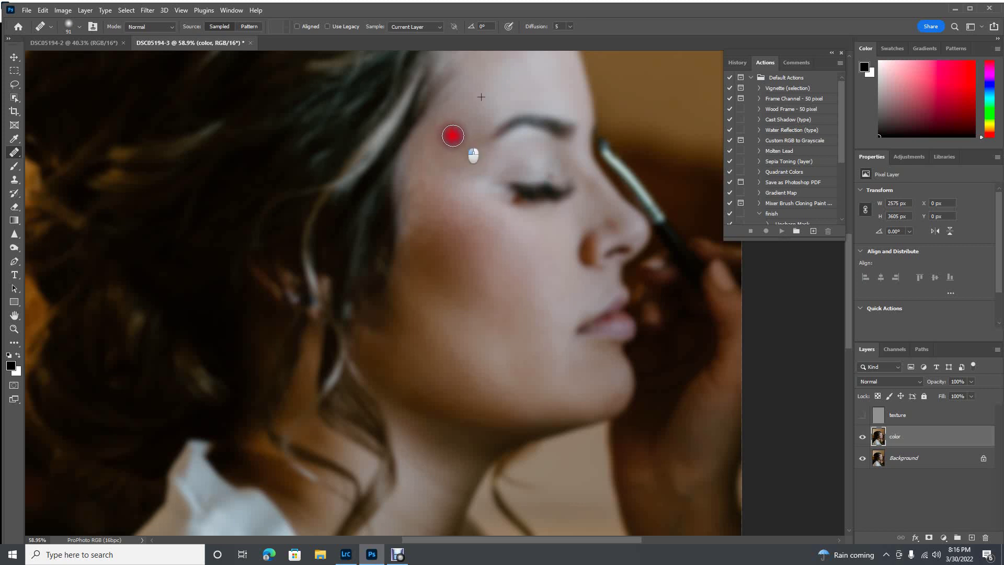
Blend the skin color from the temple across the upper cheek below the eye with healing strokes.
{"action": "left_click", "coordinate": [476, 190]}
{"action": "left_click", "coordinate": [462, 154]}
{"action": "left_click", "coordinate": [454, 172]}
{"action": "left_click", "coordinate": [436, 161]}
{"action": "left_click", "coordinate": [438, 148]}
{"action": "left_click", "coordinate": [486, 209]}
{"action": "left_click", "coordinate": [496, 233]}
{"action": "left_click", "coordinate": [465, 217]}
{"action": "left_click", "coordinate": [432, 194]}
{"action": "left_click", "coordinate": [420, 187]}
{"action": "left_click", "coordinate": [433, 184]}
{"action": "left_click", "coordinate": [503, 241]}
{"action": "left_click", "coordinate": [474, 225]}
{"action": "left_click", "coordinate": [464, 221]}
{"action": "left_click", "coordinate": [464, 217]}
{"action": "left_click", "coordinate": [511, 257]}
{"action": "left_click", "coordinate": [485, 247]}
{"action": "left_click", "coordinate": [487, 243]}
{"action": "left_click", "coordinate": [480, 268]}
{"action": "left_click", "coordinate": [496, 287]}
Smooth the color transitions on the lower cheek down to the jaw with sampled healing strokes.
{"action": "left_click", "coordinate": [478, 342]}
{"action": "left_click", "coordinate": [497, 321]}
{"action": "left_click", "coordinate": [506, 316]}
{"action": "left_click", "coordinate": [488, 309]}
{"action": "left_click", "coordinate": [491, 354]}
{"action": "left_click", "coordinate": [453, 328]}
{"action": "left_click", "coordinate": [482, 354]}
{"action": "left_click", "coordinate": [488, 363]}
{"action": "left_click", "coordinate": [455, 348]}
{"action": "left_click", "coordinate": [451, 339]}
{"action": "left_click", "coordinate": [491, 345]}
{"action": "left_click", "coordinate": [469, 338]}
{"action": "left_click", "coordinate": [425, 355]}
{"action": "left_click", "coordinate": [477, 363]}
{"action": "left_click", "coordinate": [459, 382]}
{"action": "left_click", "coordinate": [480, 403]}
{"action": "left_click", "coordinate": [497, 378]}
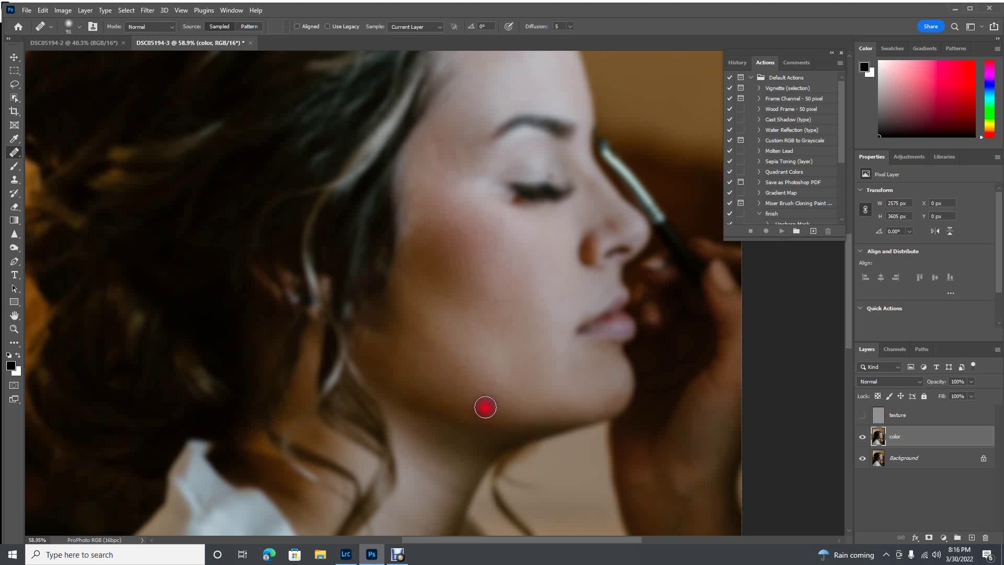
Heal the uneven color along the jawline and the adjoining upper neck beside the loose hair strands.
{"action": "left_click", "coordinate": [452, 399]}
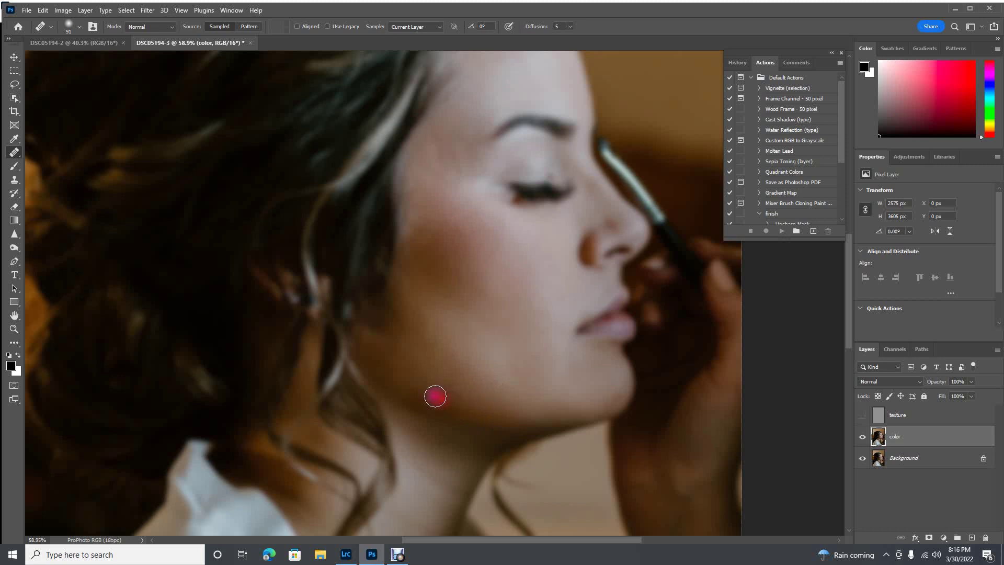
{"action": "left_click", "coordinate": [454, 393]}
{"action": "left_click", "coordinate": [491, 399]}
{"action": "left_click", "coordinate": [453, 391]}
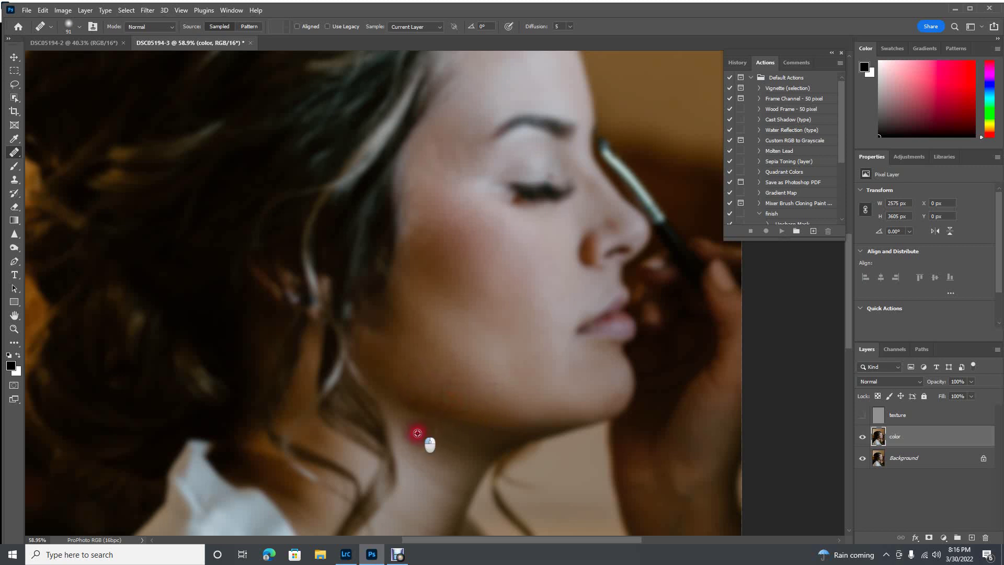
{"action": "left_click", "coordinate": [410, 405]}
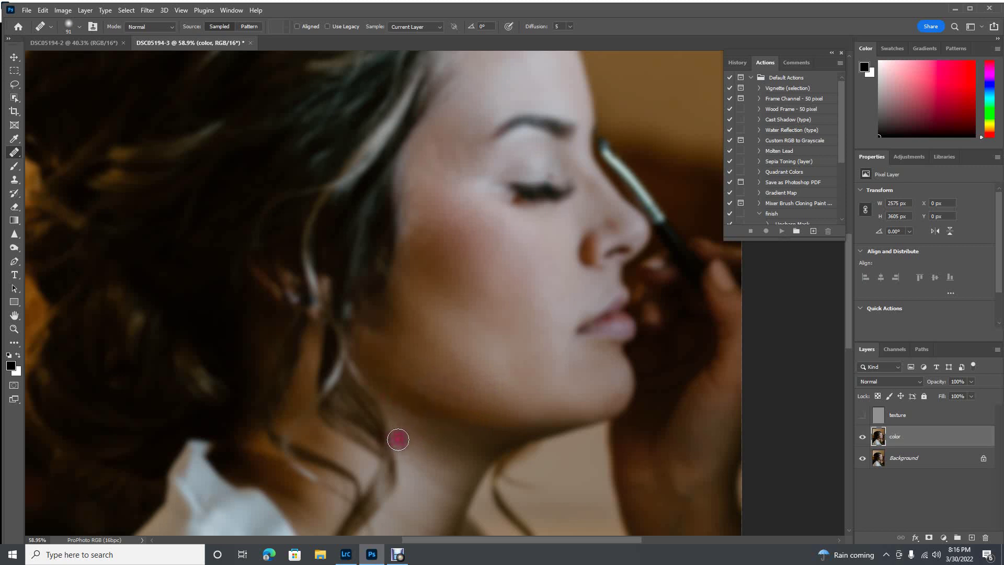
{"action": "left_click", "coordinate": [358, 414]}
{"action": "left_click", "coordinate": [410, 415]}
{"action": "left_click", "coordinate": [412, 425]}
Soften the dark contour patch on the cheek between the ear and nose with healing strokes.
{"action": "left_click", "coordinate": [460, 332], "text": "alt"}
{"action": "left_click", "coordinate": [422, 316]}
{"action": "left_click", "coordinate": [419, 277]}
{"action": "left_click", "coordinate": [428, 239]}
{"action": "left_click", "coordinate": [410, 230]}
{"action": "left_click", "coordinate": [421, 217]}
{"action": "left_click", "coordinate": [423, 247]}
{"action": "left_click", "coordinate": [410, 220]}
{"action": "left_click", "coordinate": [448, 226]}
{"action": "left_click", "coordinate": [493, 247]}
{"action": "left_click", "coordinate": [451, 270]}
{"action": "left_click", "coordinate": [463, 249]}
{"action": "left_click", "coordinate": [464, 234]}
{"action": "left_click", "coordinate": [498, 251]}
{"action": "left_click", "coordinate": [447, 278]}
{"action": "left_click", "coordinate": [439, 256]}
{"action": "left_click", "coordinate": [476, 316]}
{"action": "left_click", "coordinate": [448, 298]}
{"action": "left_click", "coordinate": [453, 320], "text": "alt"}
{"action": "left_click", "coordinate": [435, 279]}
{"action": "left_click", "coordinate": [485, 300], "text": "alt"}
{"action": "left_click", "coordinate": [433, 273]}
{"action": "left_click", "coordinate": [492, 278], "text": "alt"}
{"action": "left_click", "coordinate": [445, 257]}
{"action": "left_click", "coordinate": [429, 238]}
{"action": "mouse_move", "coordinate": [541, 276]}
{"action": "left_mouse_down"}
{"action": "mouse_move", "coordinate": [431, 210]}
{"action": "mouse_move", "coordinate": [417, 241]}
{"action": "mouse_move", "coordinate": [473, 240]}
{"action": "mouse_move", "coordinate": [433, 251]}
{"action": "mouse_move", "coordinate": [423, 202]}
{"action": "mouse_move", "coordinate": [419, 247]}
{"action": "mouse_move", "coordinate": [410, 222]}
{"action": "mouse_move", "coordinate": [506, 269]}
{"action": "mouse_move", "coordinate": [448, 333]}
{"action": "left_mouse_up"}
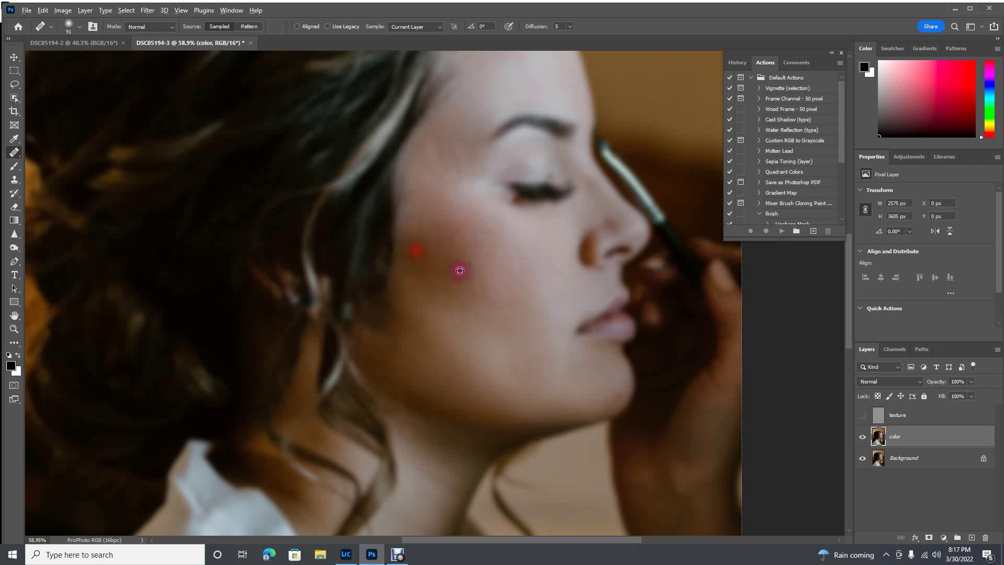
{"action": "mouse_move", "coordinate": [410, 252]}
{"action": "left_mouse_down"}
{"action": "mouse_move", "coordinate": [595, 300]}
{"action": "mouse_move", "coordinate": [579, 174]}
{"action": "mouse_move", "coordinate": [415, 324]}
{"action": "mouse_move", "coordinate": [374, 224]}
{"action": "mouse_move", "coordinate": [417, 235]}
{"action": "mouse_move", "coordinate": [434, 260]}
{"action": "mouse_move", "coordinate": [416, 230]}
{"action": "left_mouse_up"}
Enlarge the Healing Brush to 157 px and blend the color on the cheek and beside the eye.
{"action": "scroll", "coordinate": [493, 280], "scroll_direction": "down", "scroll_amount": 3}
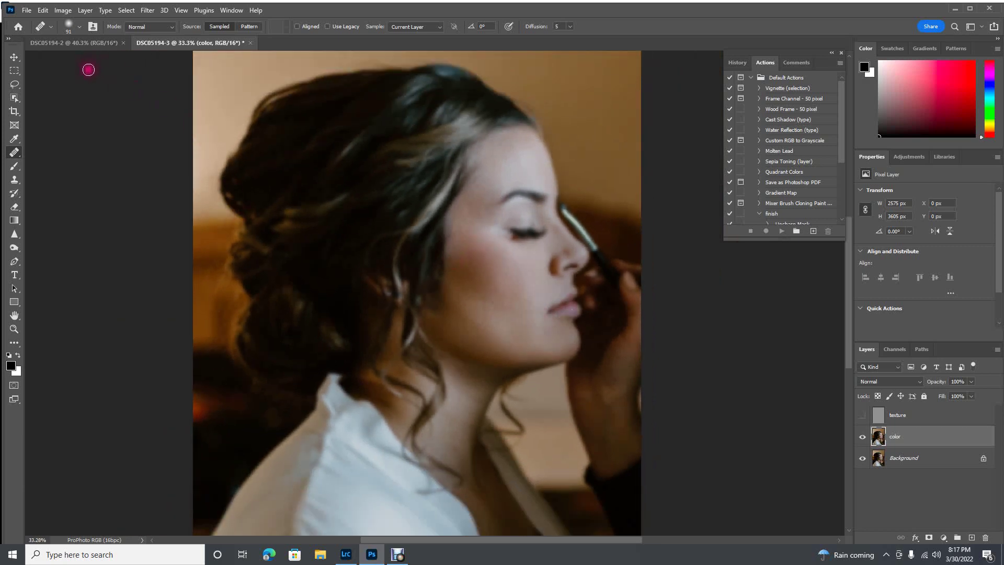
{"action": "left_click", "coordinate": [80, 31]}
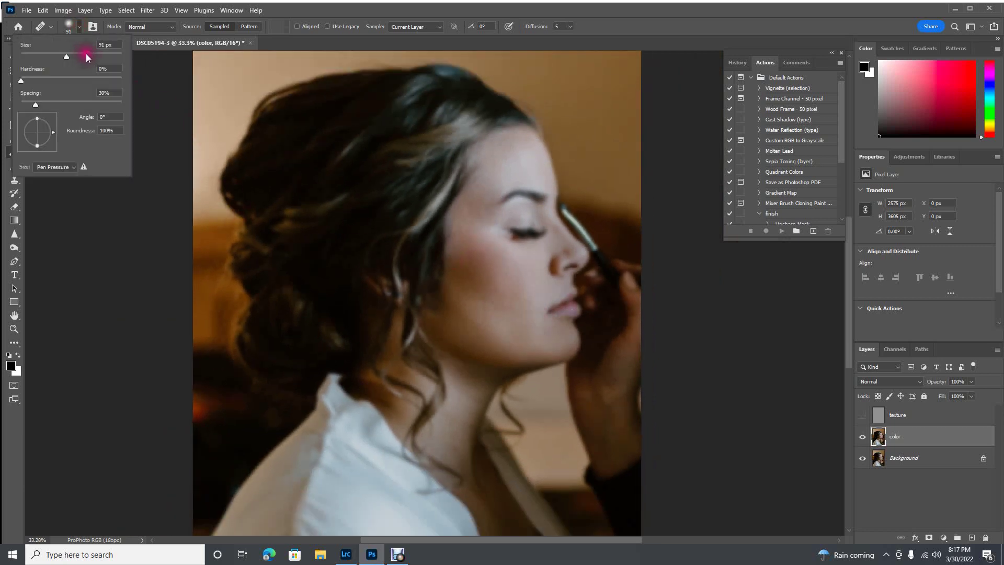
{"action": "left_click", "coordinate": [86, 56]}
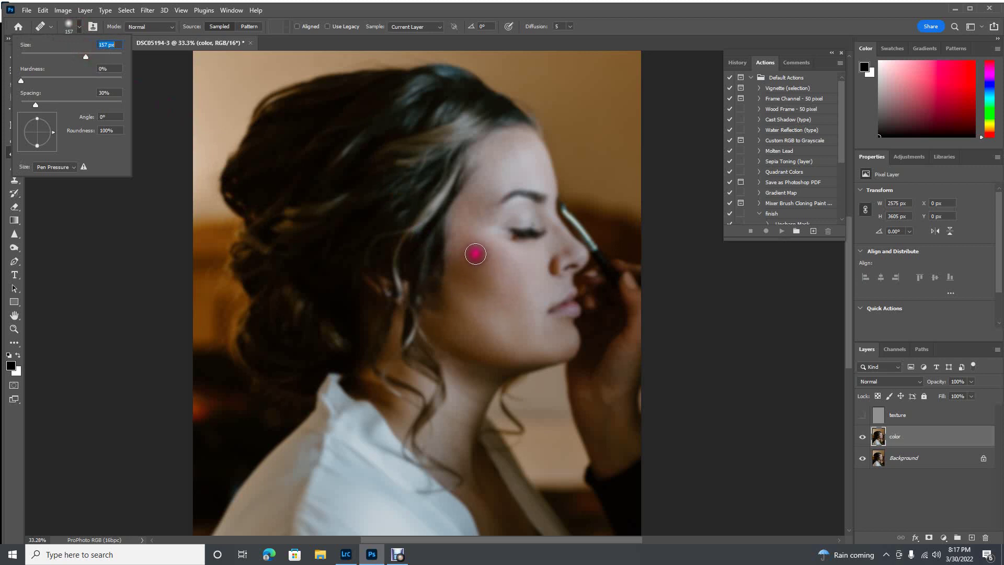
{"action": "left_click", "coordinate": [491, 309]}
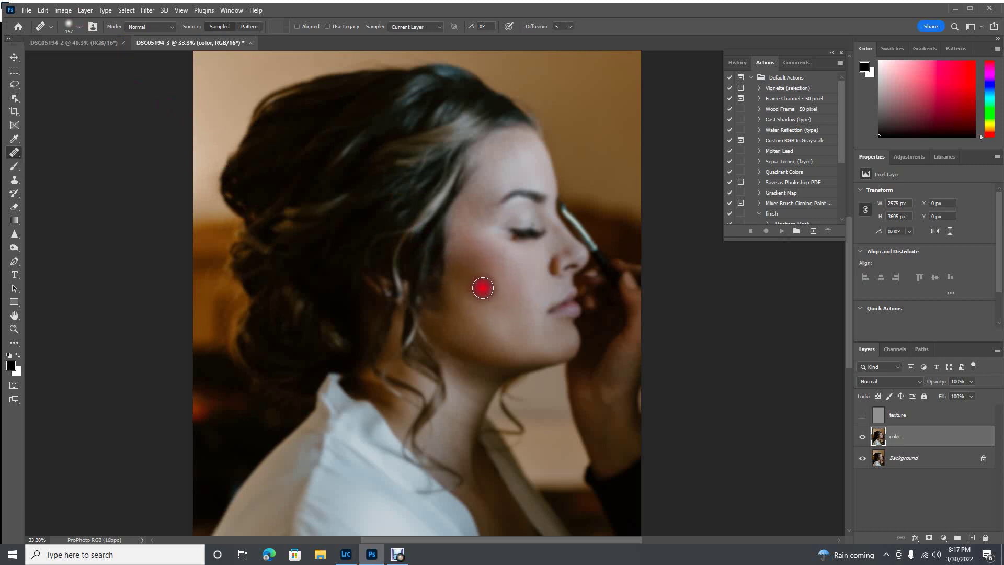
{"action": "left_click", "coordinate": [492, 273]}
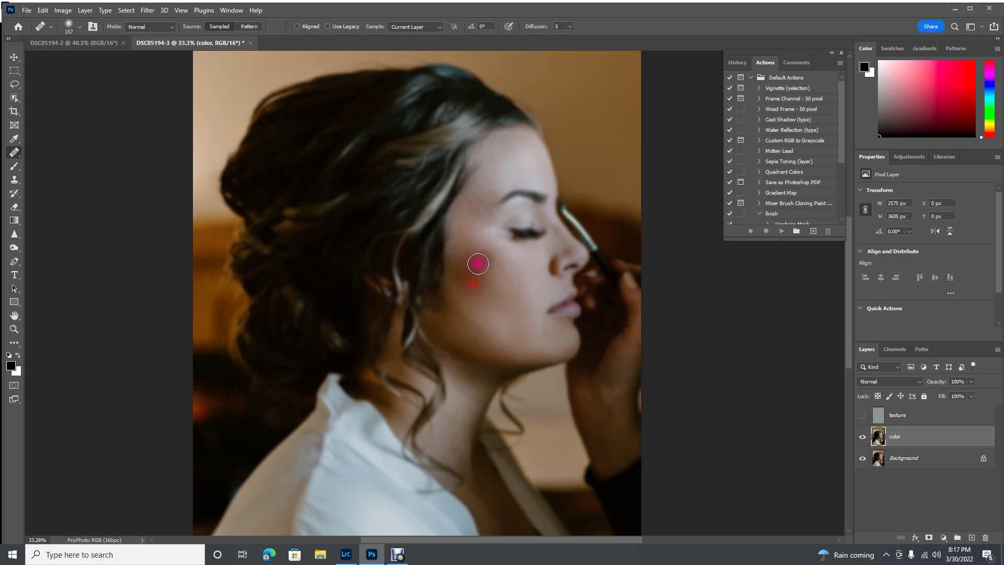
{"action": "left_click", "coordinate": [512, 271]}
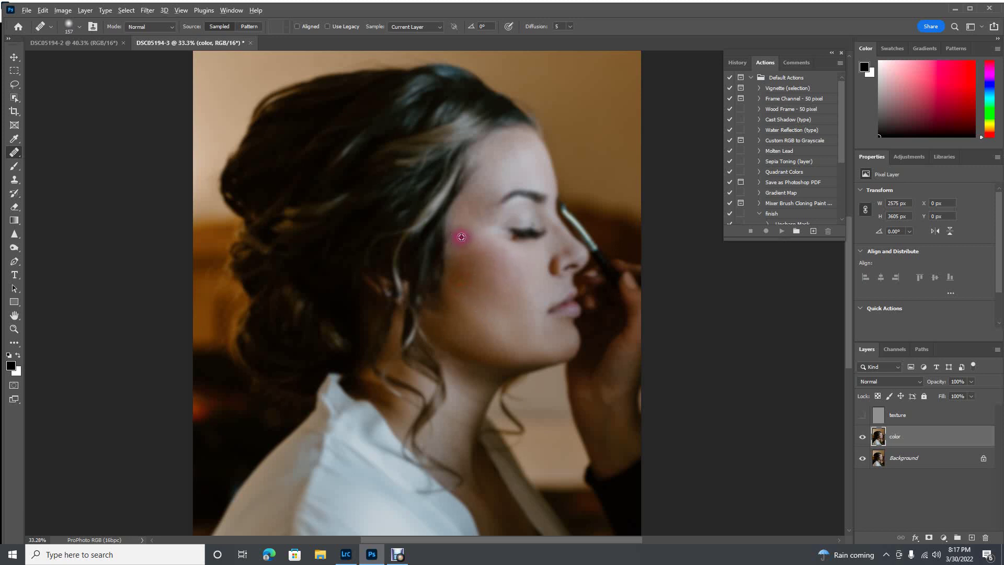
{"action": "left_click_drag", "start_coordinate": [456, 248], "coordinate": [459, 240]}
{"action": "left_click", "coordinate": [464, 263], "text": "alt"}
{"action": "left_click", "coordinate": [470, 254]}
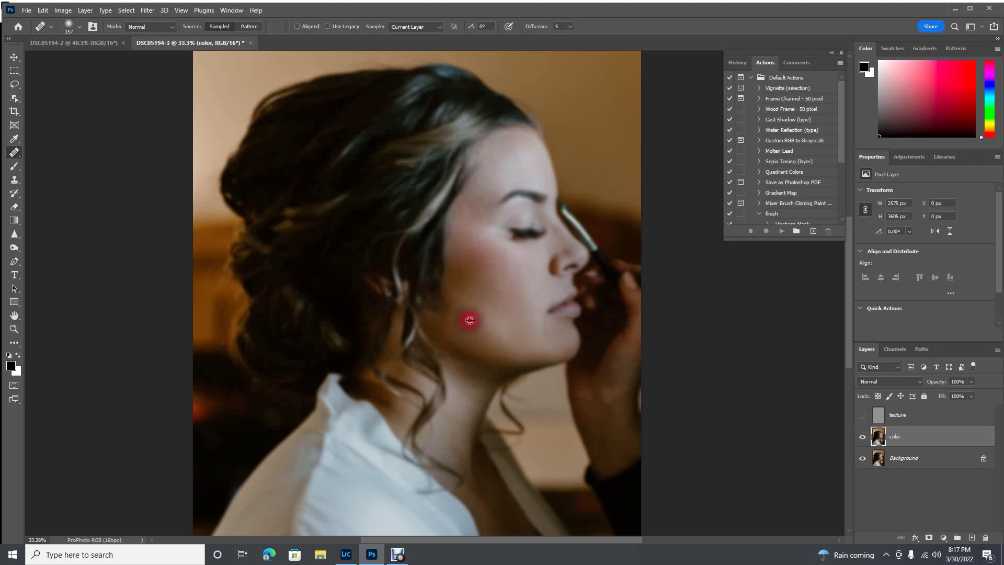
Blend the remaining color differences on the chin, jaw, cheek and temple with the 157 px Healing Brush.
{"action": "left_click", "coordinate": [526, 330], "text": "alt"}
{"action": "left_click", "coordinate": [547, 343]}
{"action": "left_click", "coordinate": [502, 347], "text": "alt"}
{"action": "left_click_drag", "start_coordinate": [489, 379], "coordinate": [469, 388]}
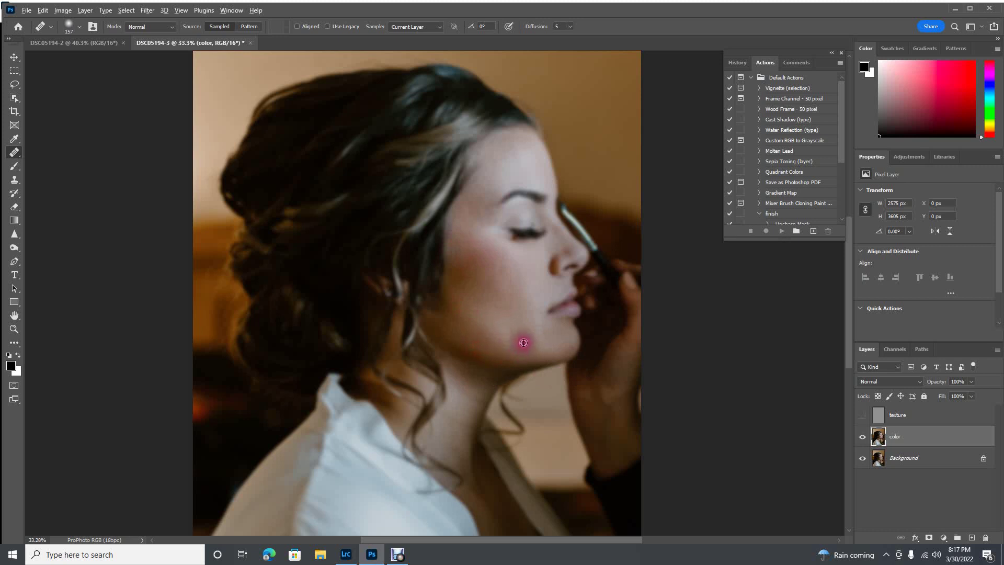
{"action": "left_click", "coordinate": [477, 265]}
{"action": "left_click_drag", "start_coordinate": [456, 277], "coordinate": [478, 294]}
{"action": "left_click_drag", "start_coordinate": [457, 257], "coordinate": [460, 259]}
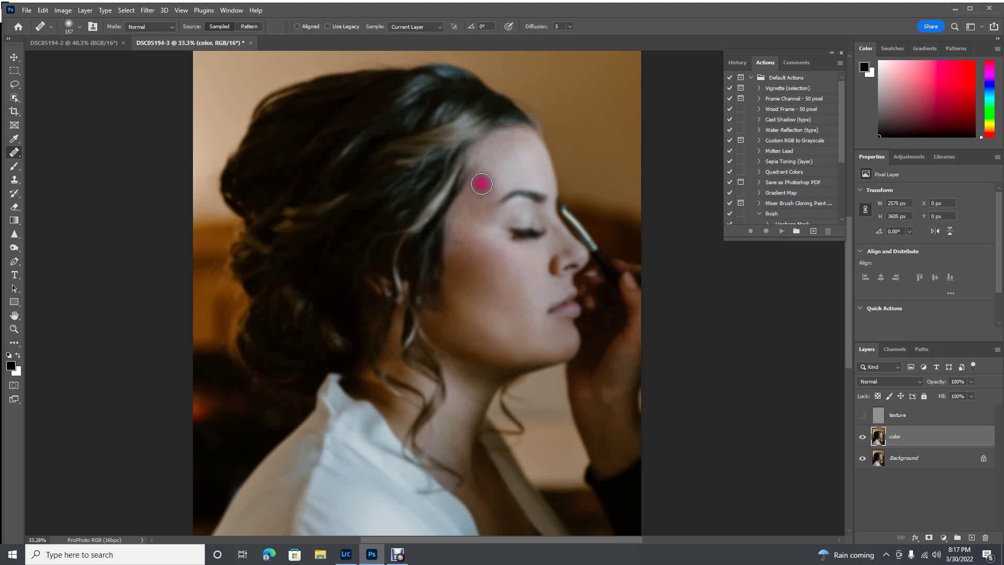
{"action": "left_click", "coordinate": [472, 206]}
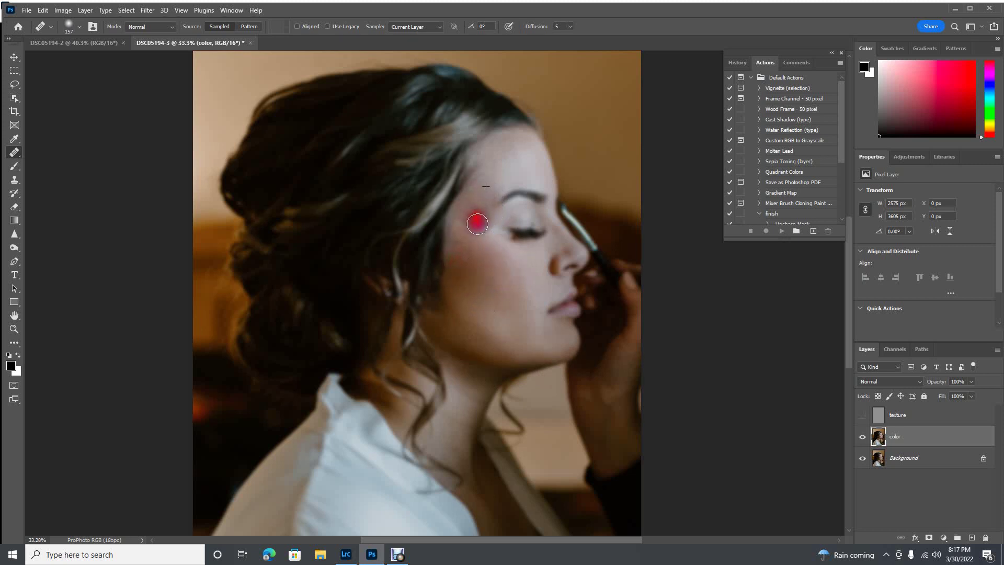
Show the texture layer again and compare the retouched portrait with the untouched version in DSC05194-2.
{"action": "left_click", "coordinate": [862, 417]}
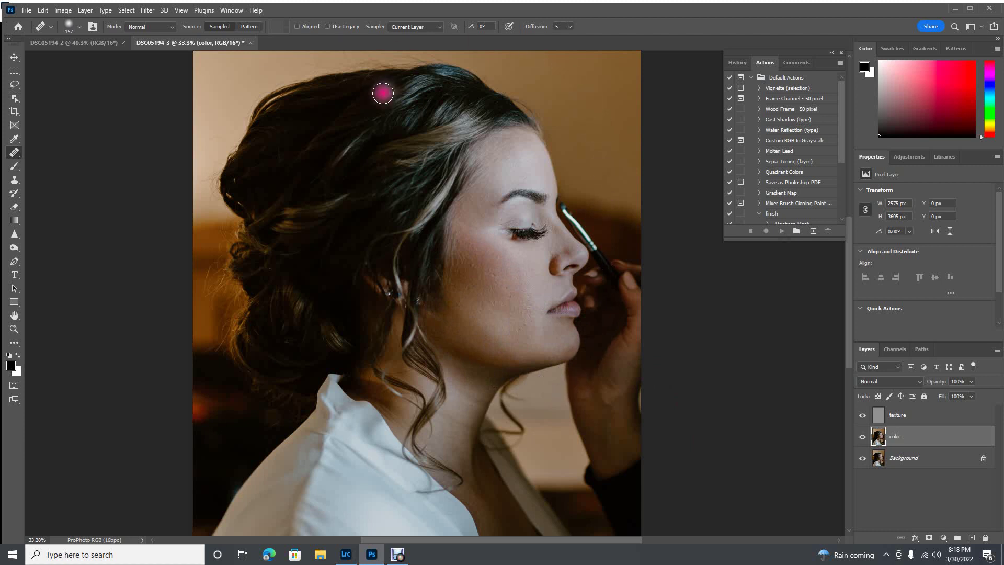
{"action": "left_click", "coordinate": [83, 44]}
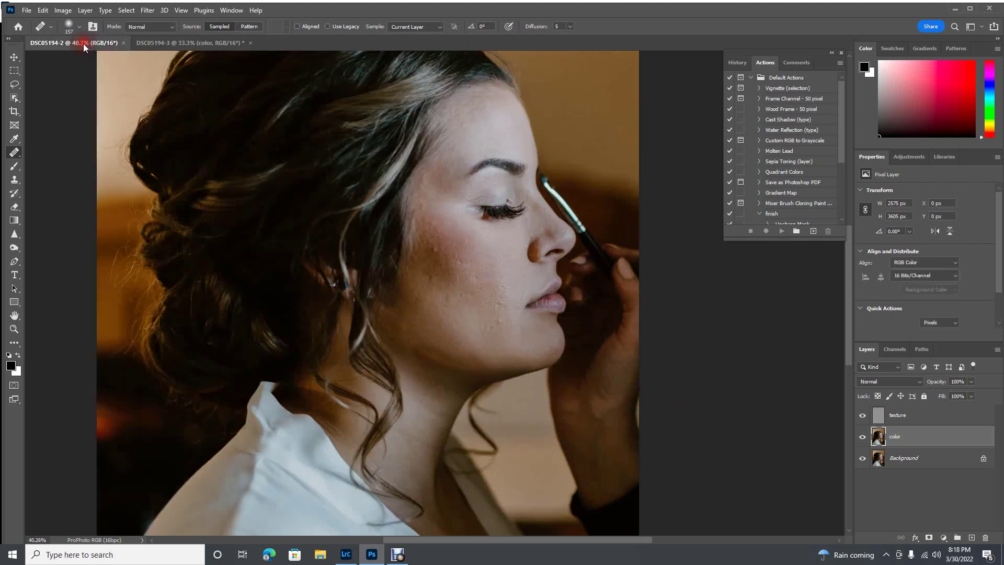
{"action": "scroll", "coordinate": [335, 205], "scroll_direction": "down", "scroll_amount": 3}
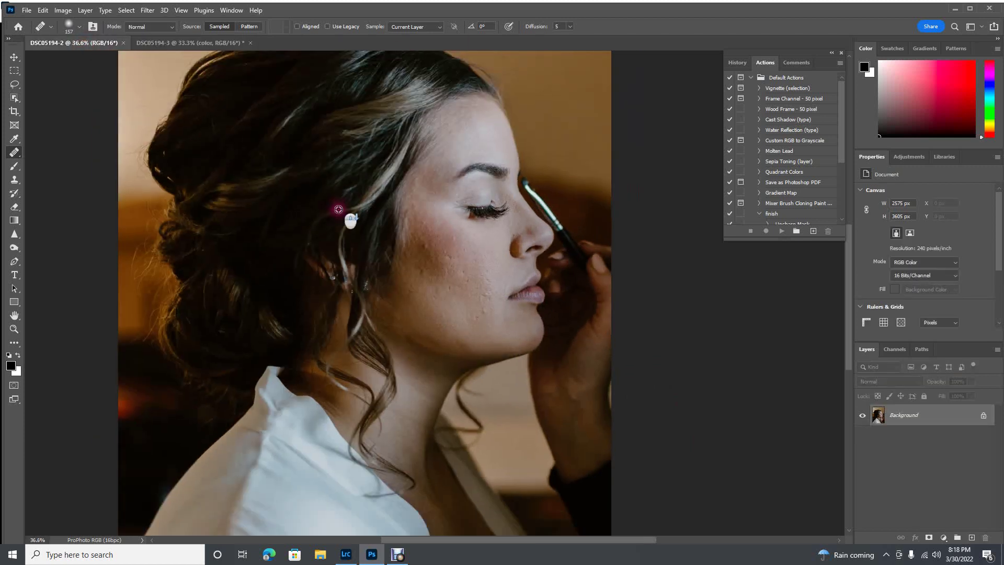
{"action": "left_click", "coordinate": [175, 45]}
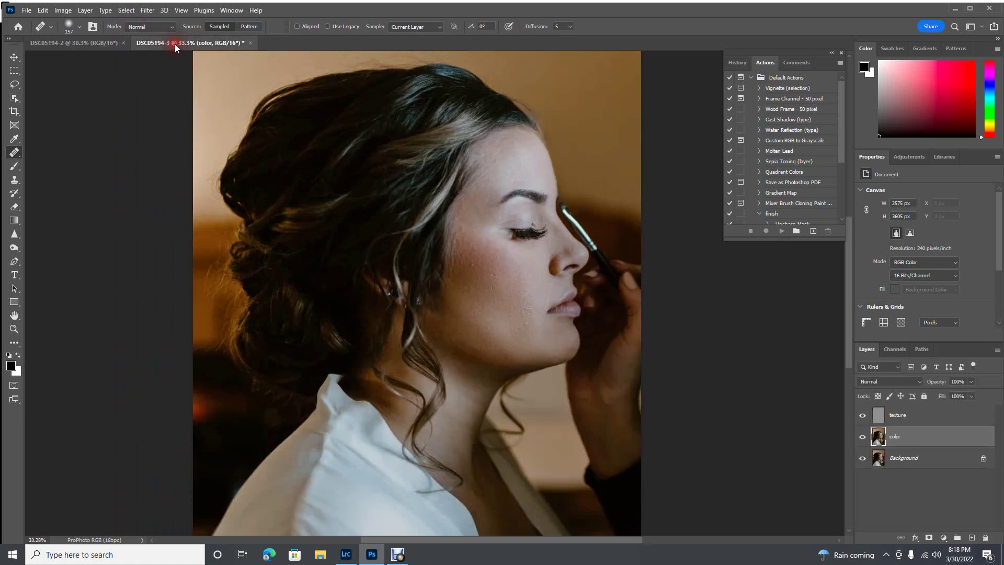
{"action": "left_click", "coordinate": [91, 47]}
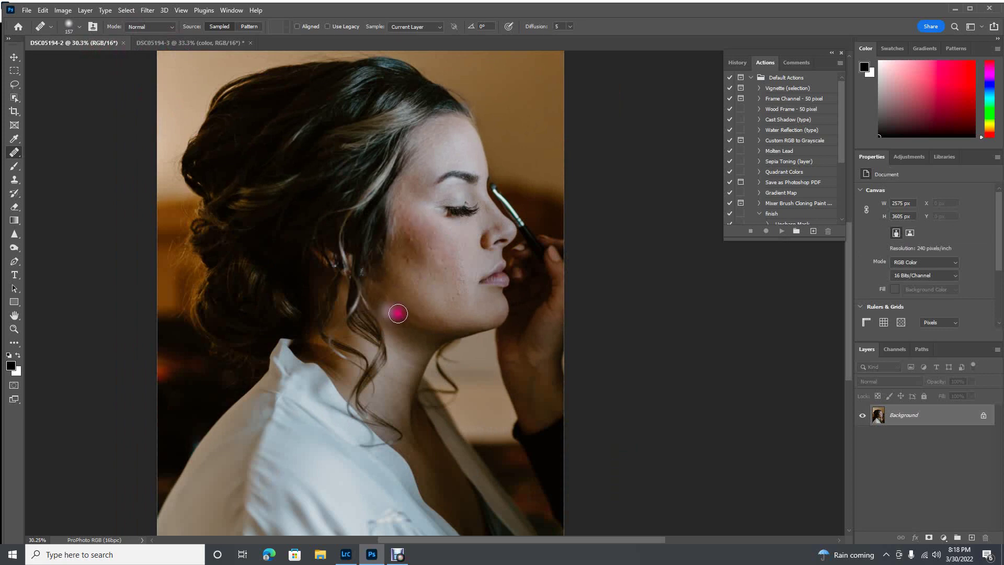
{"action": "left_click", "coordinate": [155, 43]}
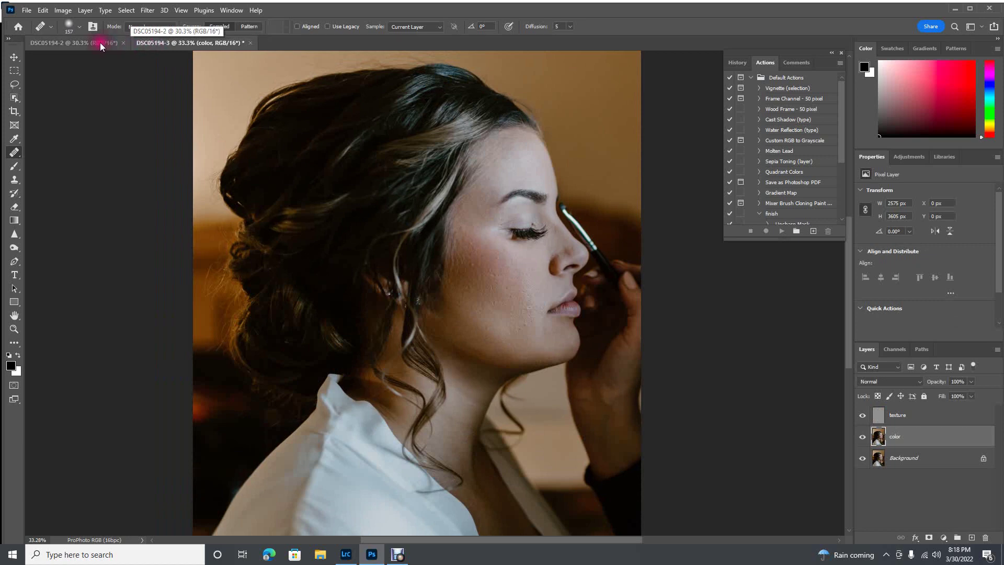
{"action": "left_click", "coordinate": [59, 43]}
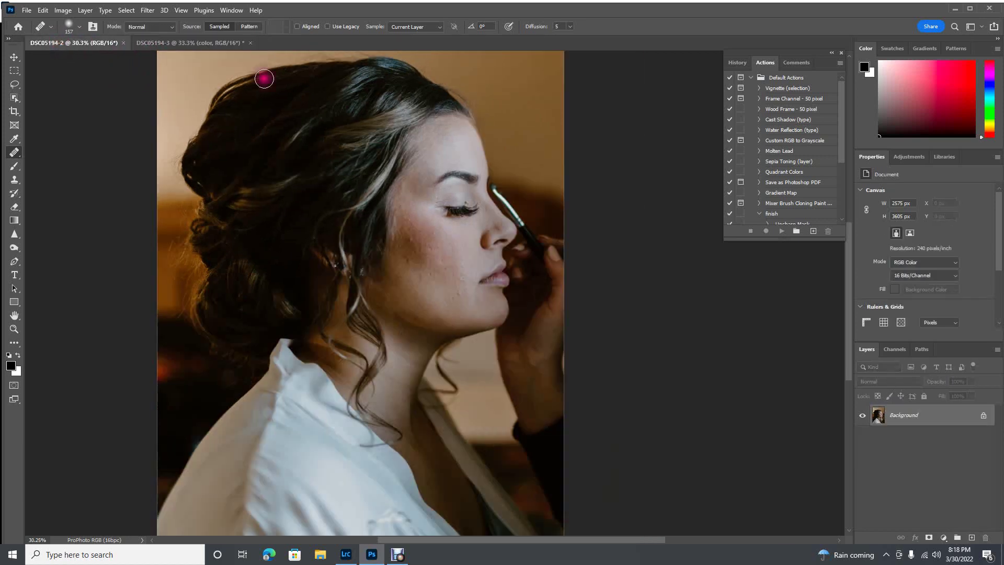
{"action": "left_click", "coordinate": [187, 42]}
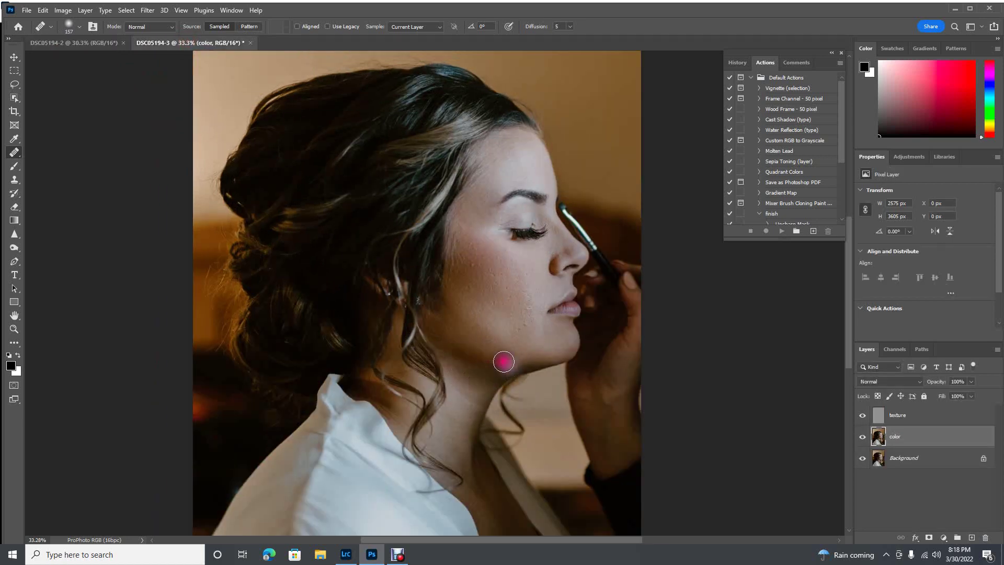
Select the texture layer for working on the bumps on the woman's cheek.
{"action": "left_click", "coordinate": [474, 342]}
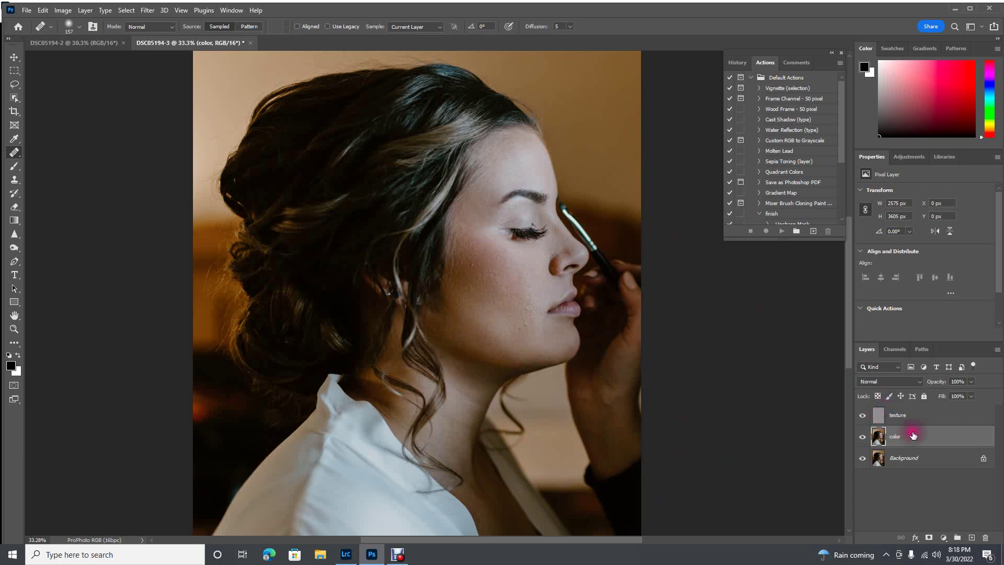
{"action": "left_click", "coordinate": [903, 419]}
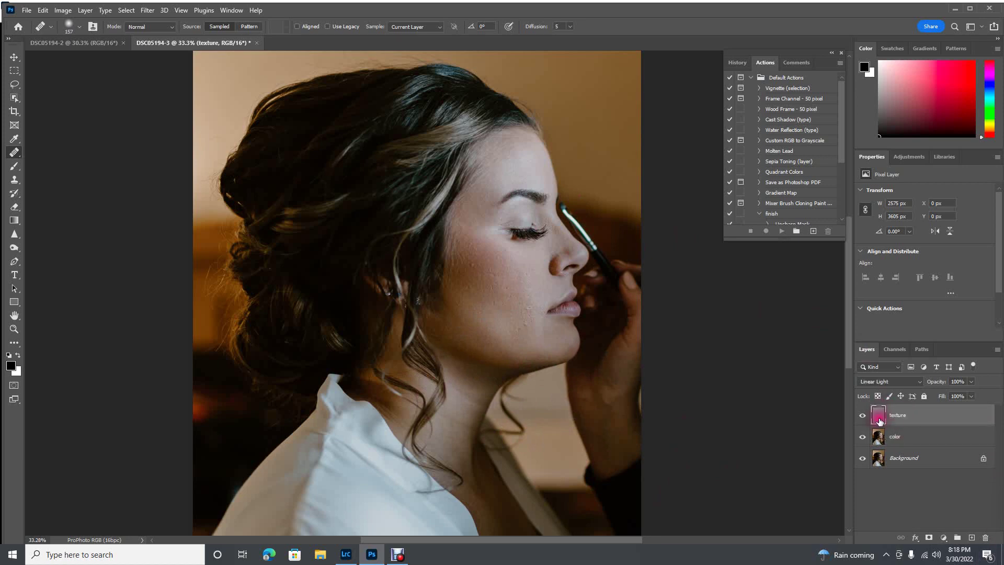
{"action": "scroll", "coordinate": [500, 302], "scroll_direction": "up", "scroll_amount": 4}
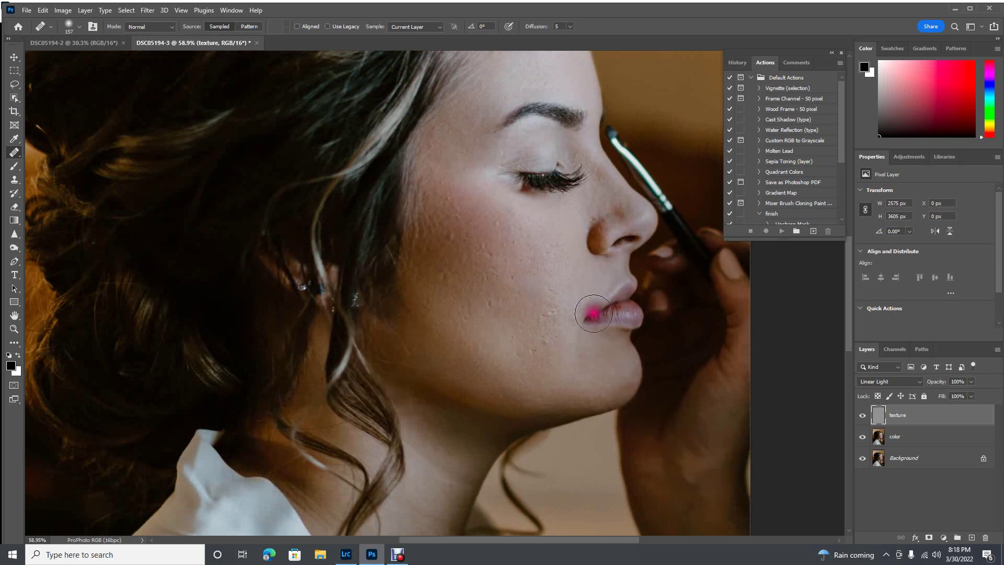
Switch to the Spot Healing Brush and heal the first bumps on the lower cheek of the texture layer.
{"action": "right_click", "coordinate": [12, 154]}
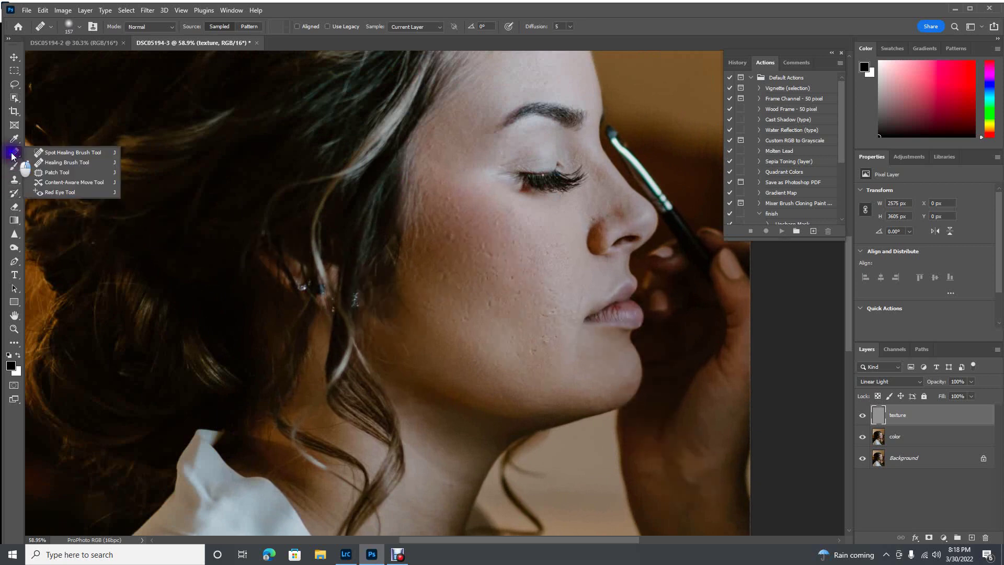
{"action": "left_click", "coordinate": [45, 155]}
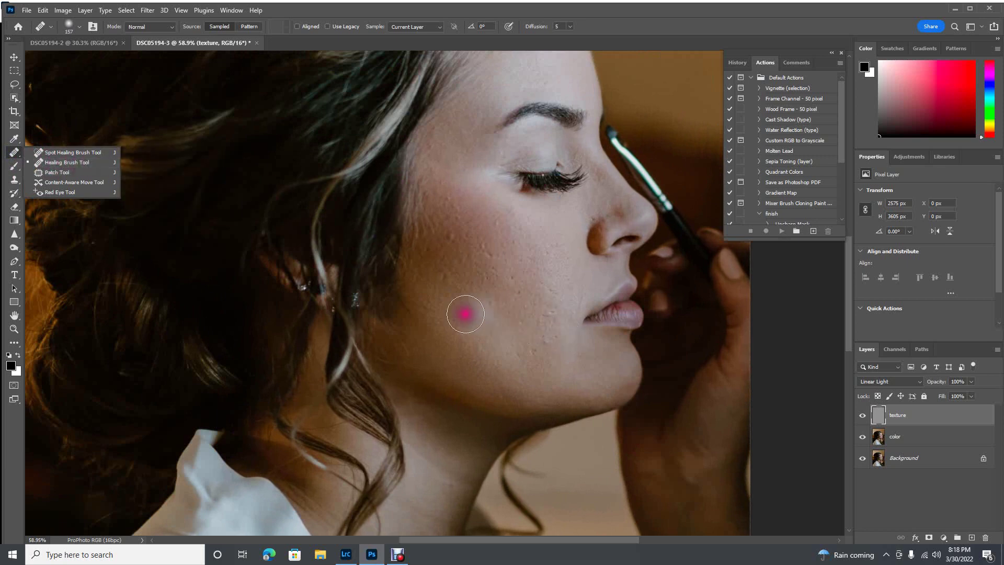
{"action": "left_click", "coordinate": [68, 153]}
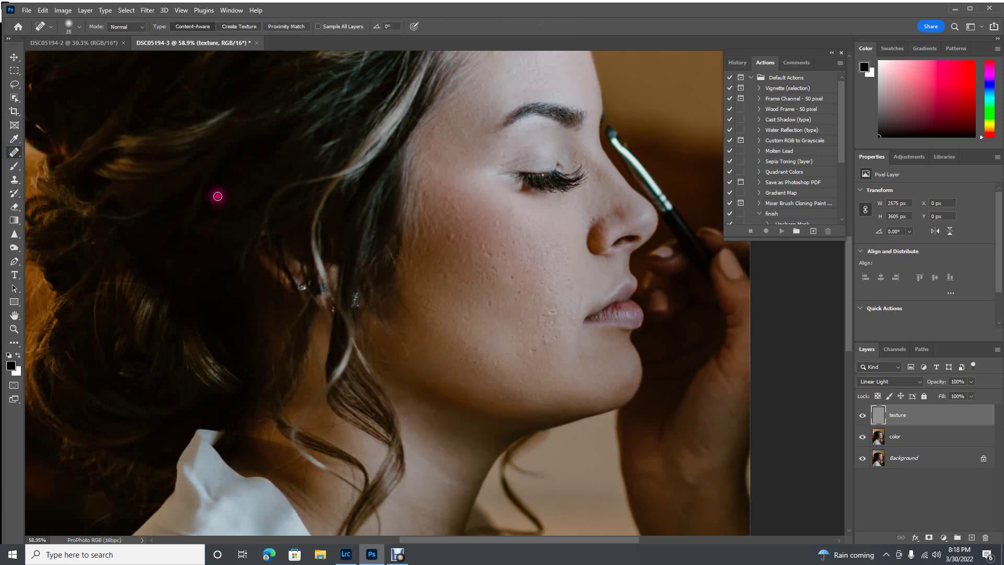
{"action": "left_click", "coordinate": [491, 308]}
{"action": "left_click", "coordinate": [510, 277]}
{"action": "left_click", "coordinate": [513, 327]}
{"action": "scroll", "coordinate": [555, 340], "scroll_direction": "up", "scroll_amount": 4}
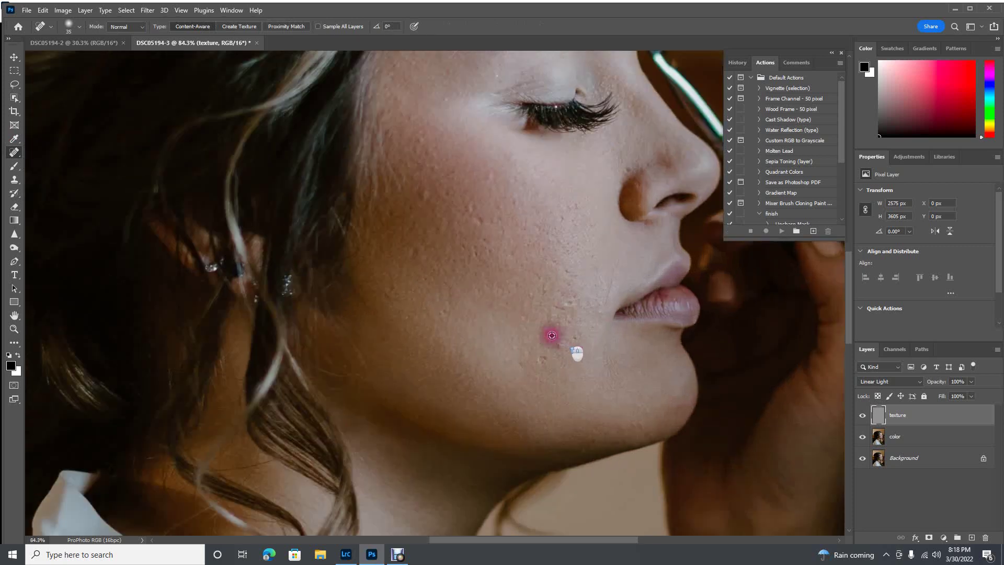
{"action": "left_click", "coordinate": [553, 345]}
{"action": "left_click", "coordinate": [544, 367]}
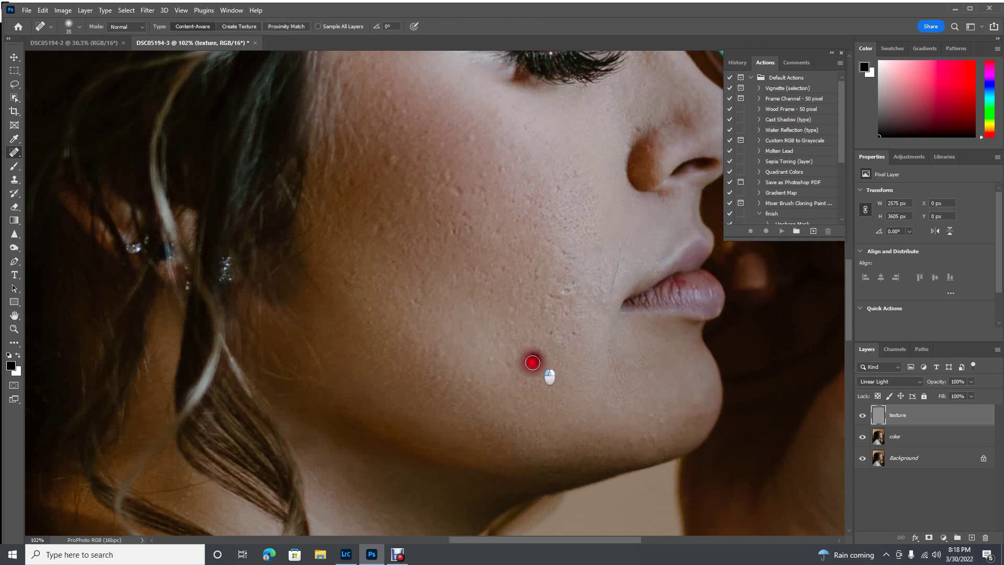
Heal more bumps on the jaw, the lower cheek near the mouth and the outer cheek with the Spot Healing Brush.
{"action": "left_click", "coordinate": [510, 364]}
{"action": "left_click", "coordinate": [552, 329]}
{"action": "left_click", "coordinate": [573, 335]}
{"action": "left_click", "coordinate": [573, 331]}
{"action": "left_click", "coordinate": [557, 297]}
{"action": "left_click", "coordinate": [548, 292]}
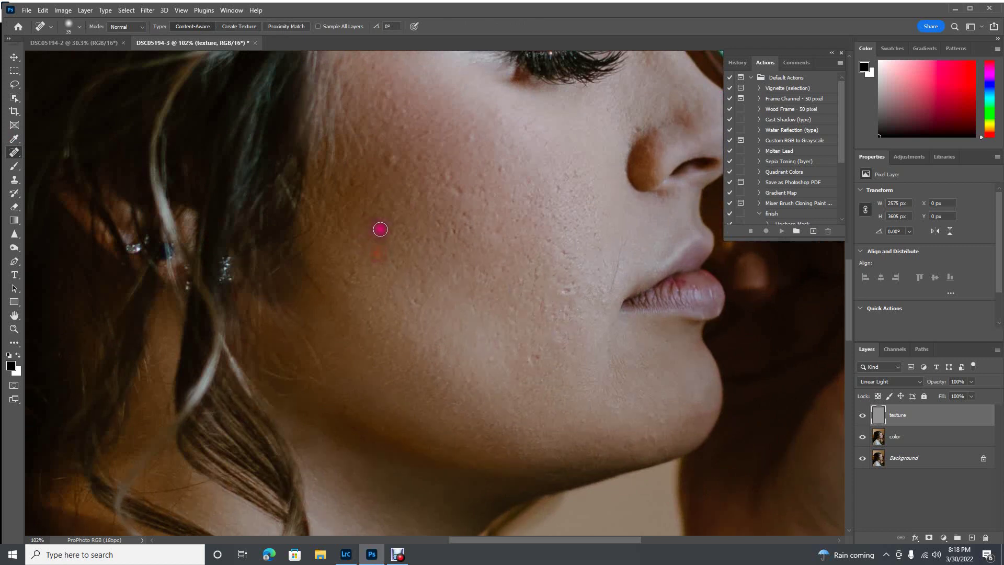
{"action": "left_click", "coordinate": [369, 206]}
Set the Clone Stamp brush to 47 px and clone clean texture over the spots on the lower cheek.
{"action": "left_click", "coordinate": [15, 180]}
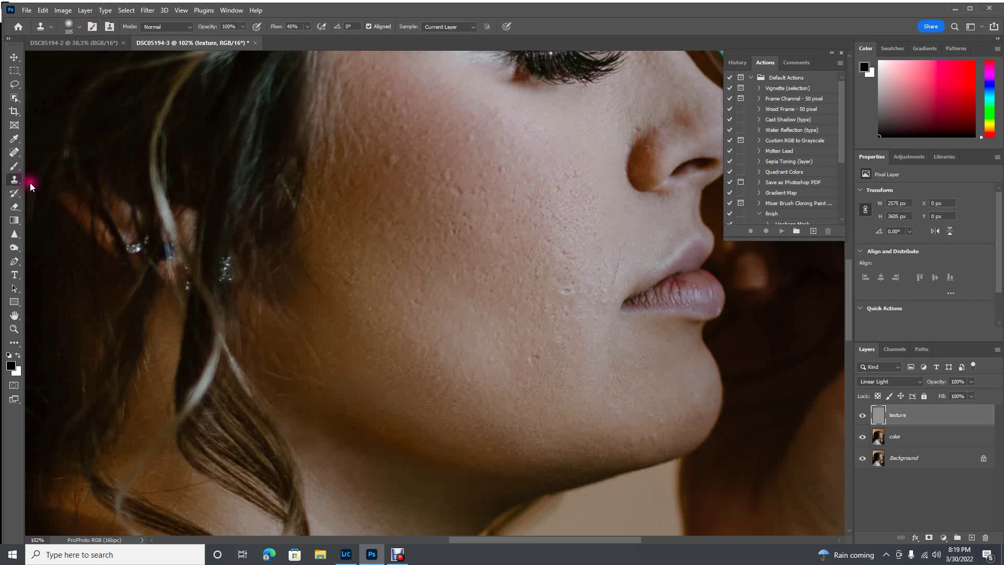
{"action": "left_click", "coordinate": [77, 25]}
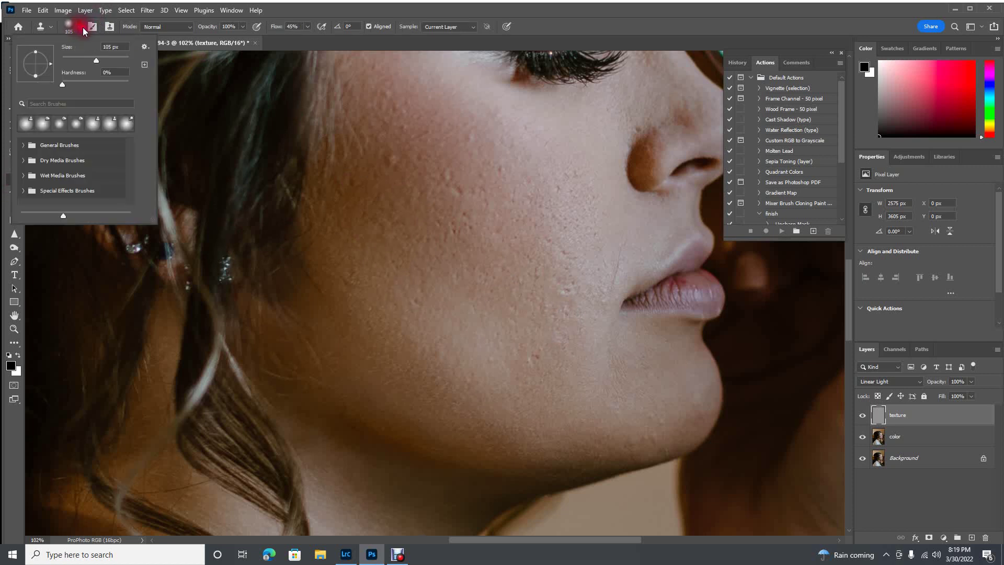
{"action": "left_click_drag", "start_coordinate": [95, 62], "coordinate": [78, 66]}
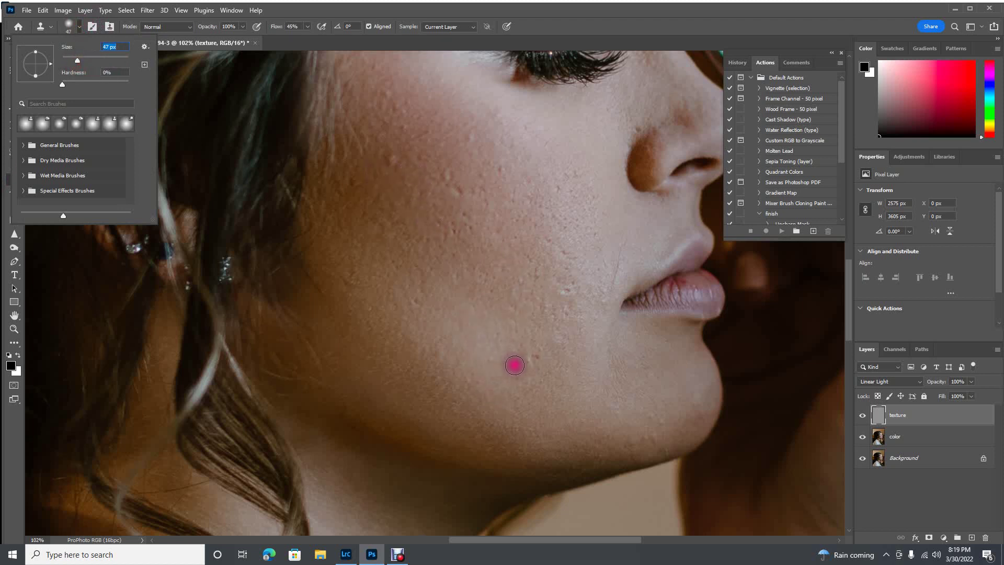
{"action": "left_click", "coordinate": [538, 360]}
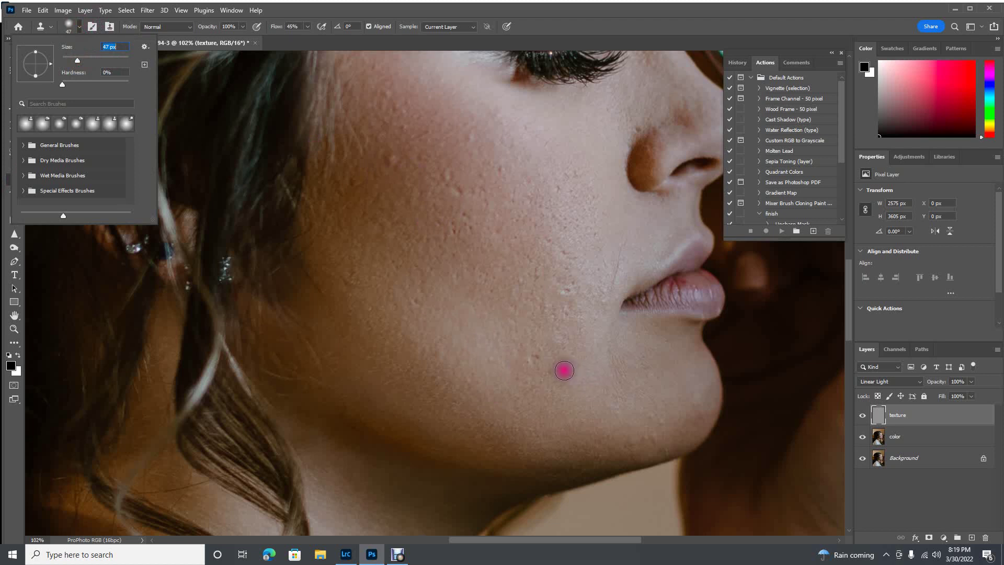
{"action": "left_click", "coordinate": [512, 366]}
{"action": "left_click", "coordinate": [541, 354]}
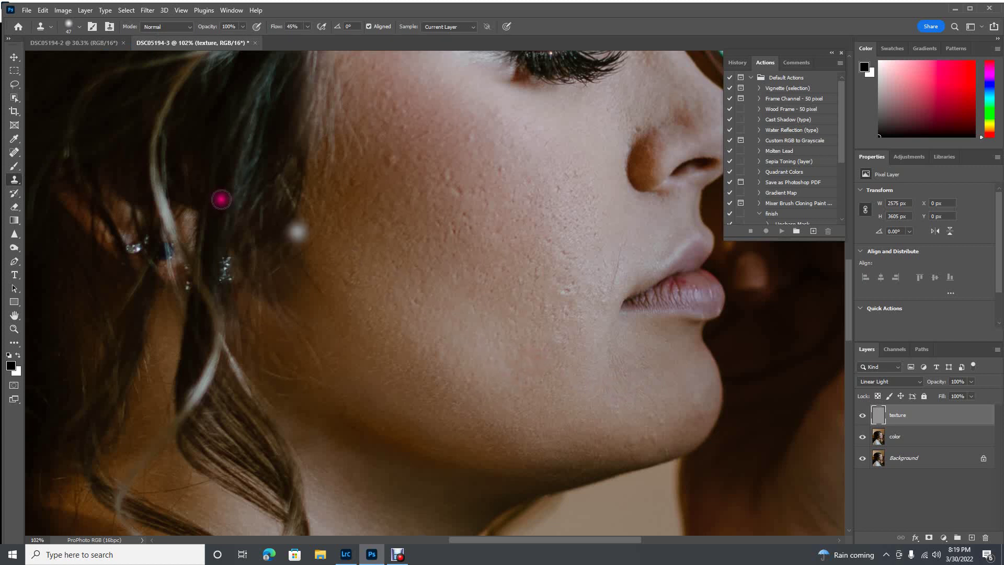
Return to the Spot Healing Brush and remove the raised bumps on the upper cheek below the eye.
{"action": "left_click", "coordinate": [14, 153]}
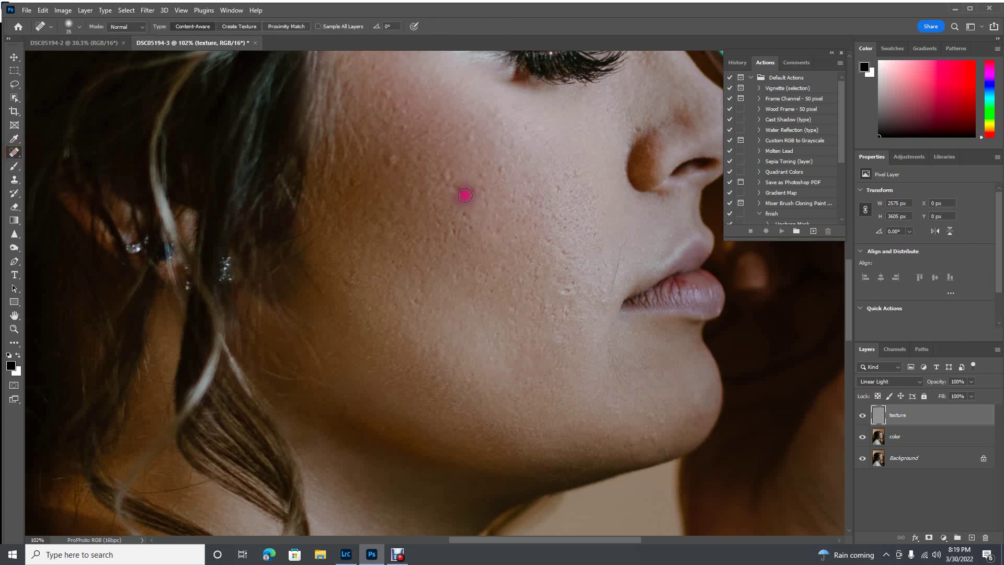
{"action": "left_click", "coordinate": [461, 224]}
{"action": "left_click", "coordinate": [445, 181]}
{"action": "left_click", "coordinate": [397, 161]}
{"action": "left_click", "coordinate": [437, 161]}
{"action": "left_click", "coordinate": [466, 123]}
{"action": "left_click", "coordinate": [400, 129]}
{"action": "left_click", "coordinate": [391, 103]}
{"action": "left_click", "coordinate": [384, 94]}
Spot-heal the blemishes beside the nostril and on the cheek near the corner of the mouth.
{"action": "left_click", "coordinate": [586, 144]}
{"action": "left_click", "coordinate": [661, 136]}
{"action": "left_click", "coordinate": [639, 130]}
{"action": "left_click", "coordinate": [638, 172]}
{"action": "left_click", "coordinate": [608, 161]}
{"action": "left_click", "coordinate": [589, 274]}
{"action": "left_click", "coordinate": [568, 268]}
{"action": "left_click", "coordinate": [568, 293]}
{"action": "left_click", "coordinate": [563, 302]}
{"action": "left_click", "coordinate": [571, 282]}
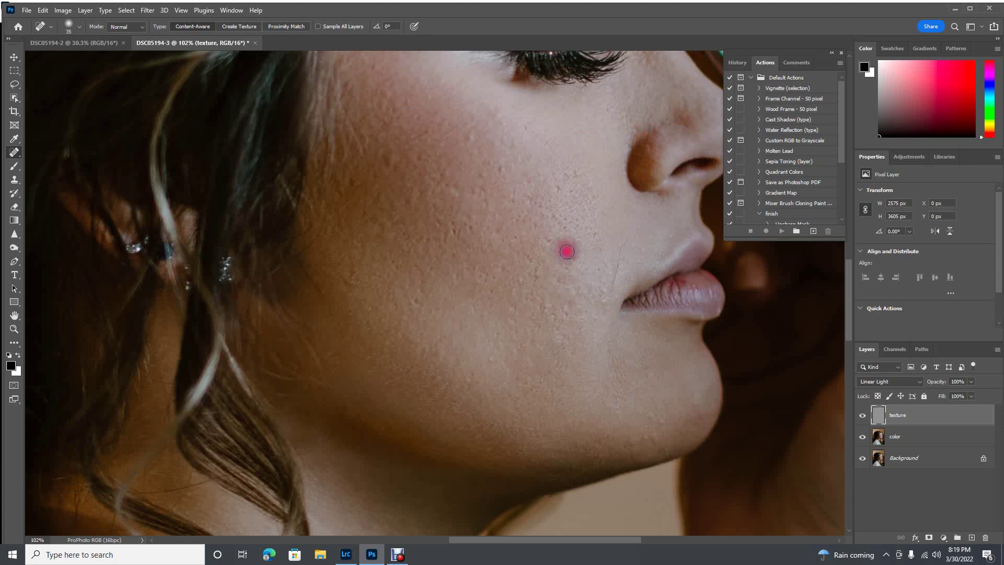
Spot-heal the bumps along the inner cheek, from near the mouth upward toward the nose.
{"action": "left_click", "coordinate": [573, 258]}
{"action": "left_click", "coordinate": [565, 267]}
{"action": "left_click", "coordinate": [549, 238]}
{"action": "left_click", "coordinate": [560, 215]}
{"action": "left_click", "coordinate": [559, 190]}
{"action": "left_click", "coordinate": [575, 174]}
{"action": "left_click", "coordinate": [541, 171]}
Spot-heal the remaining bumps across the blushed area of the upper and middle cheek.
{"action": "left_click", "coordinate": [401, 173]}
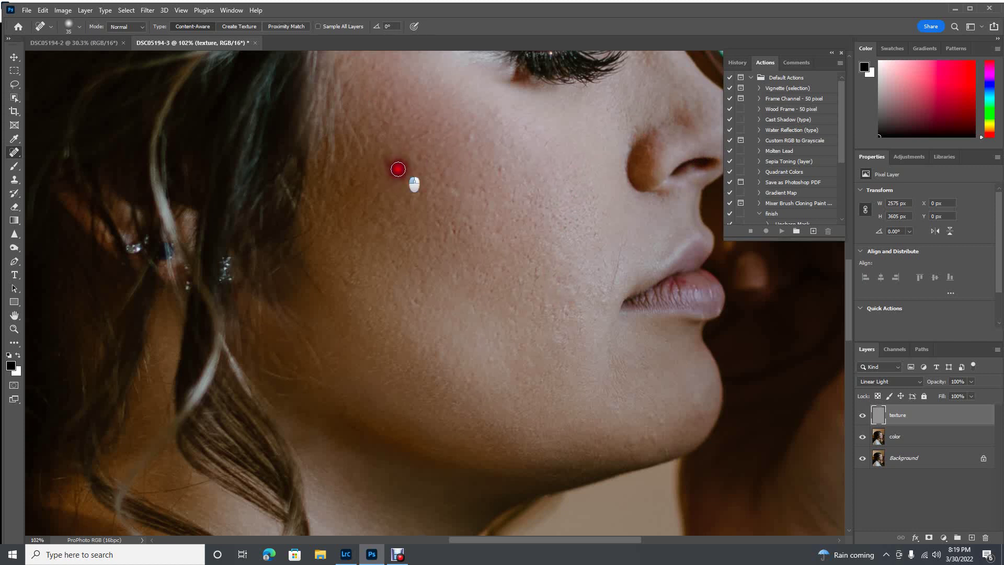
{"action": "left_click", "coordinate": [420, 154]}
{"action": "left_click", "coordinate": [439, 156]}
{"action": "left_click", "coordinate": [426, 134]}
{"action": "left_click", "coordinate": [471, 139]}
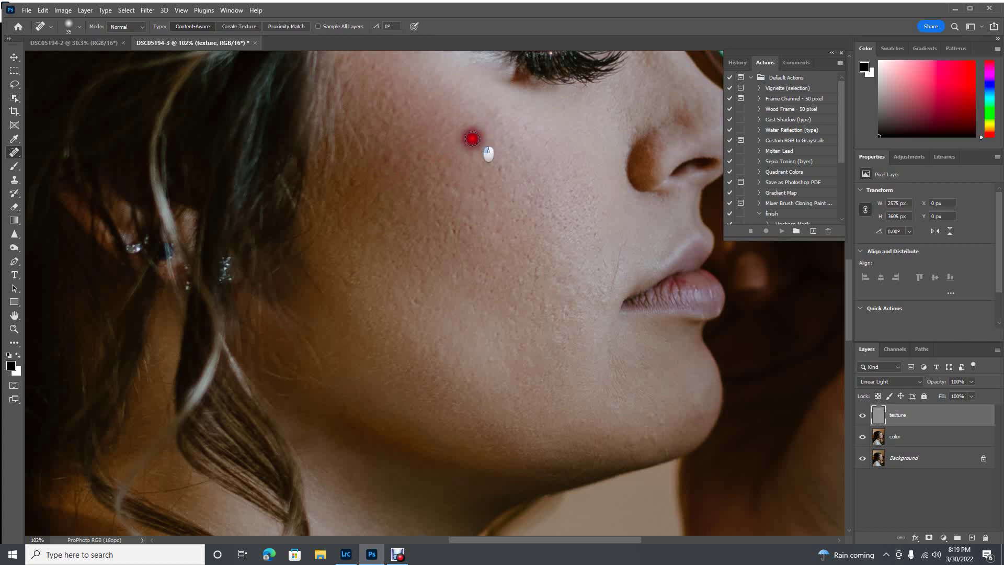
{"action": "left_click", "coordinate": [500, 175]}
{"action": "left_click", "coordinate": [480, 190]}
{"action": "left_click", "coordinate": [472, 195]}
{"action": "left_click", "coordinate": [486, 202]}
{"action": "left_click", "coordinate": [425, 160]}
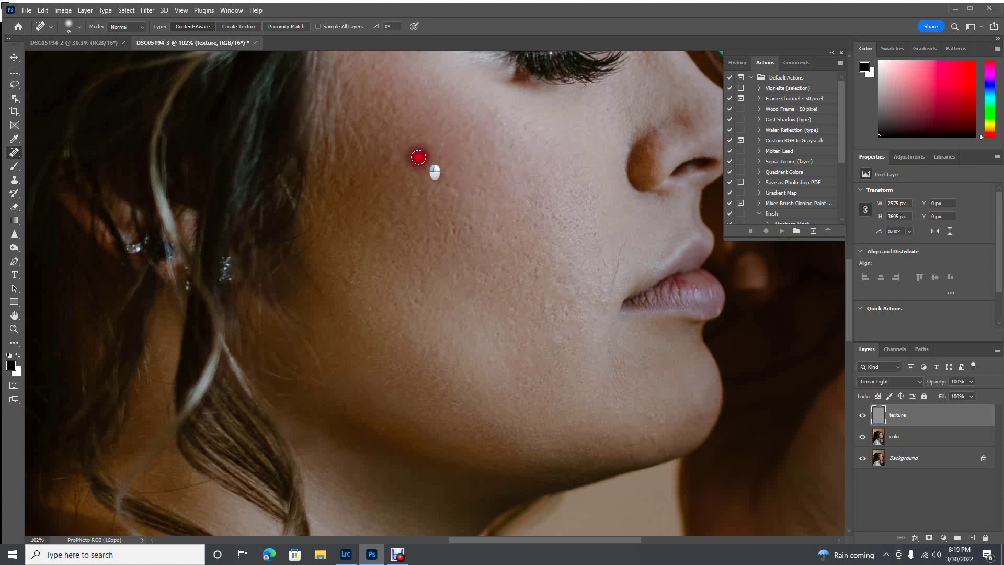
{"action": "left_click", "coordinate": [469, 193]}
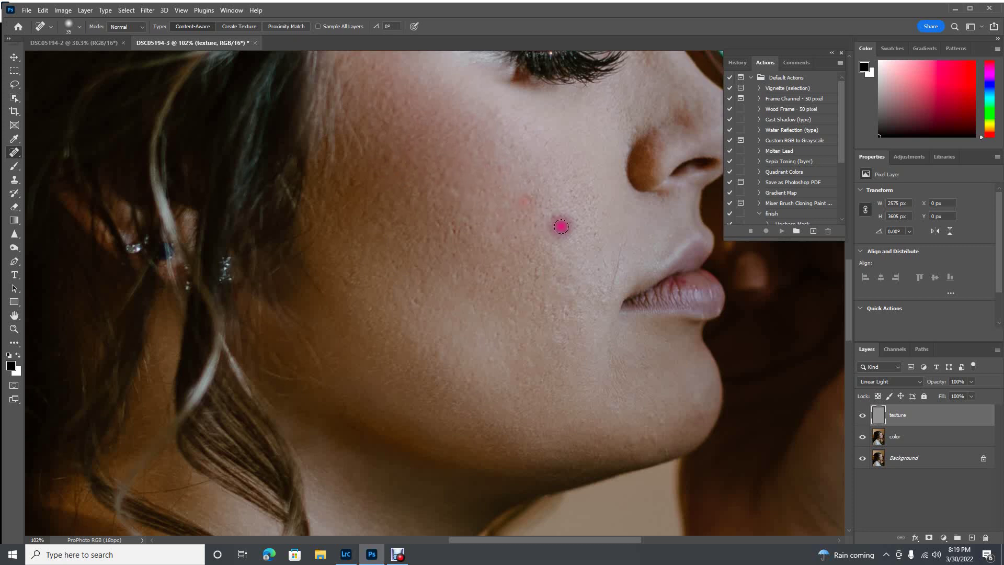
Reduce the Spot Healing Brush to 12 px and heal the fine dark marks in the middle of the cheek.
{"action": "scroll", "coordinate": [561, 227], "scroll_direction": "up", "scroll_amount": 5}
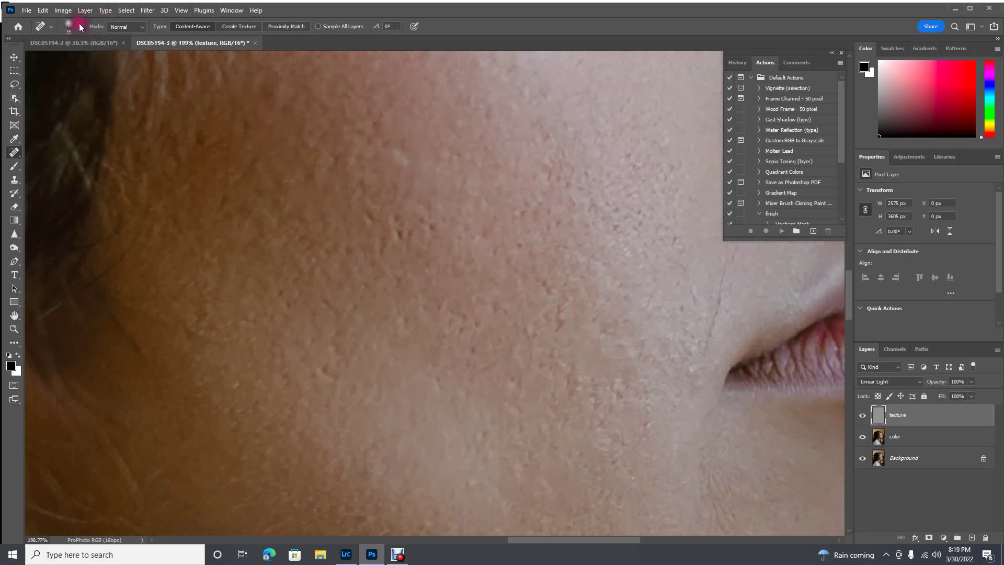
{"action": "left_click", "coordinate": [80, 26]}
{"action": "left_click", "coordinate": [26, 53]}
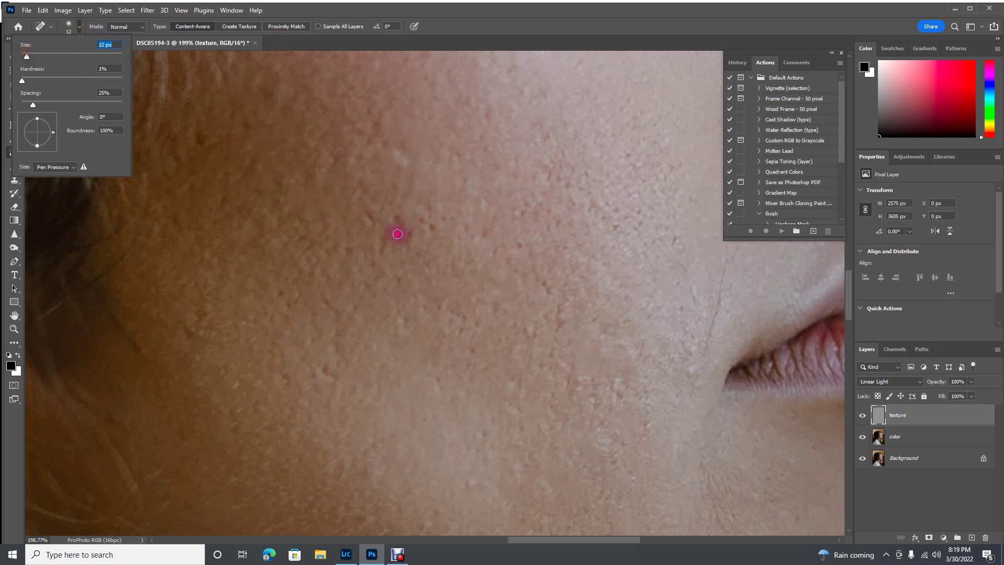
{"action": "left_click", "coordinate": [396, 221]}
{"action": "mouse_move", "coordinate": [415, 232]}
{"action": "left_mouse_down"}
{"action": "mouse_move", "coordinate": [363, 215]}
{"action": "mouse_move", "coordinate": [388, 247]}
{"action": "left_mouse_up"}
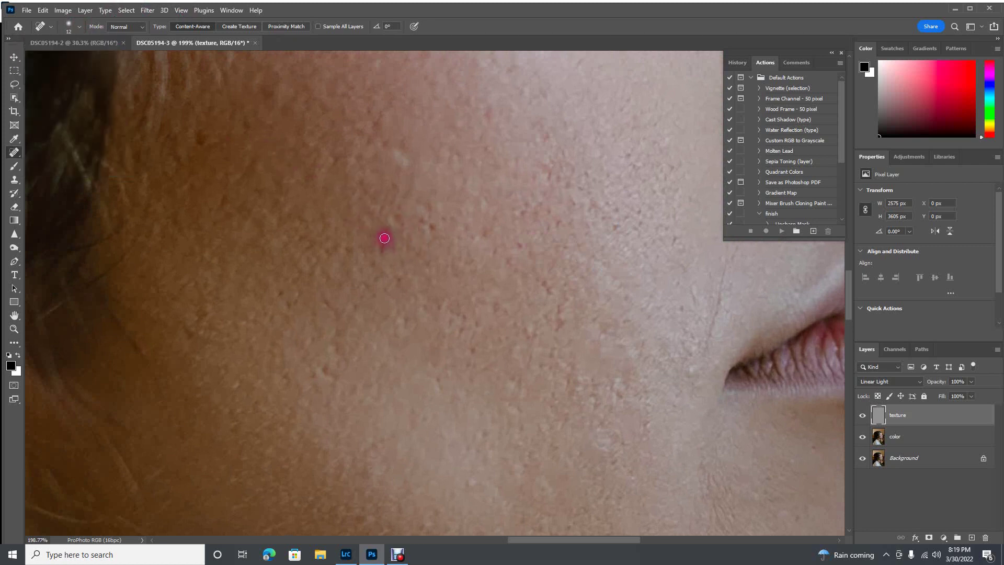
{"action": "left_click", "coordinate": [375, 212]}
{"action": "left_click", "coordinate": [361, 182]}
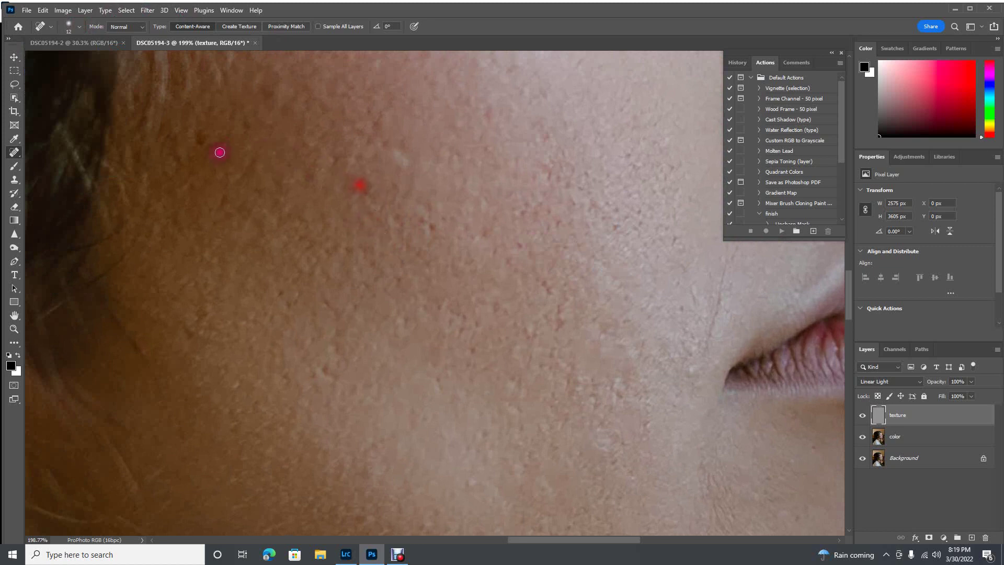
{"action": "left_click", "coordinate": [417, 223]}
{"action": "left_click", "coordinate": [433, 226]}
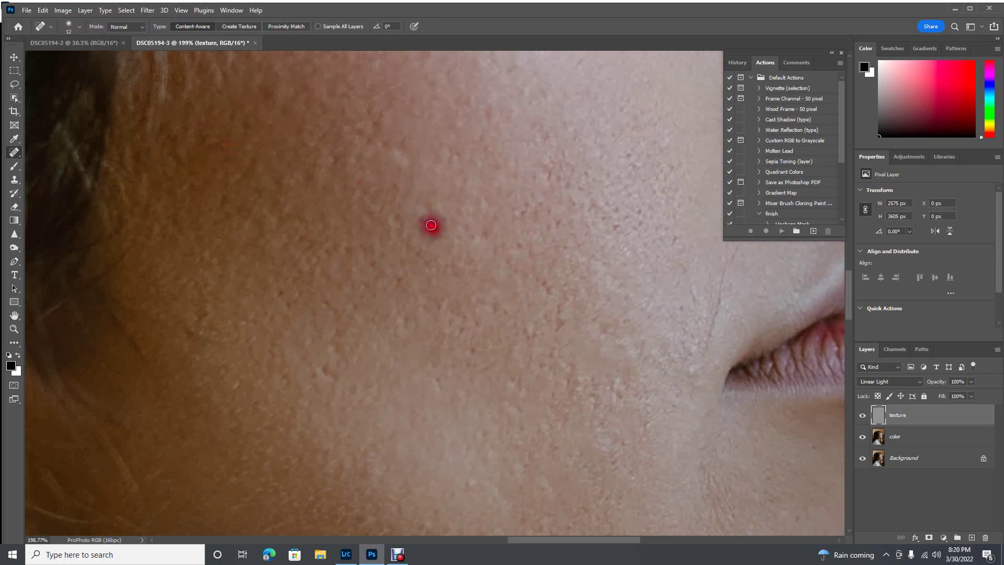
{"action": "left_click", "coordinate": [399, 222]}
Heal the small pores and marks on the inner cheek near the nose with the 12 px Spot Healing Brush.
{"action": "left_click", "coordinate": [633, 155]}
{"action": "left_click", "coordinate": [672, 168]}
{"action": "left_click", "coordinate": [680, 164]}
{"action": "left_click", "coordinate": [675, 233]}
{"action": "left_click_drag", "start_coordinate": [663, 229], "coordinate": [671, 242]}
{"action": "left_click", "coordinate": [667, 225]}
{"action": "left_click", "coordinate": [610, 221]}
{"action": "left_click", "coordinate": [617, 226]}
{"action": "left_click", "coordinate": [619, 210]}
{"action": "left_click", "coordinate": [563, 184]}
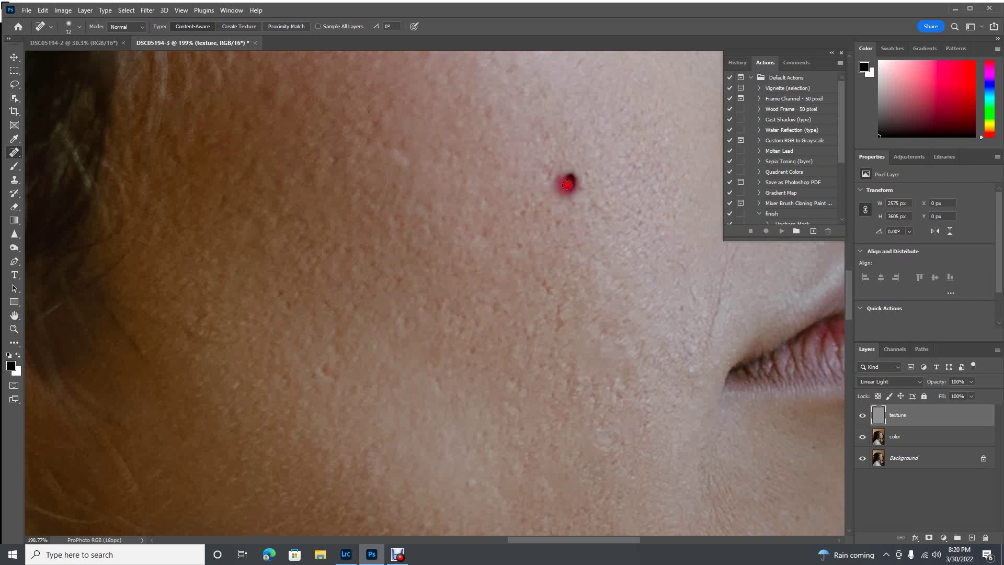
Heal the fine marks from the upper cheek down to the skin beside the corner of the mouth.
{"action": "left_click", "coordinate": [533, 155]}
{"action": "left_click", "coordinate": [488, 109]}
{"action": "left_click", "coordinate": [497, 119]}
{"action": "left_click", "coordinate": [638, 208]}
{"action": "left_click", "coordinate": [640, 219]}
{"action": "left_click", "coordinate": [641, 229]}
{"action": "left_click", "coordinate": [662, 270]}
{"action": "left_click", "coordinate": [681, 319]}
{"action": "left_click", "coordinate": [686, 306]}
{"action": "left_click", "coordinate": [691, 293]}
{"action": "left_click", "coordinate": [677, 311]}
{"action": "left_click", "coordinate": [561, 309]}
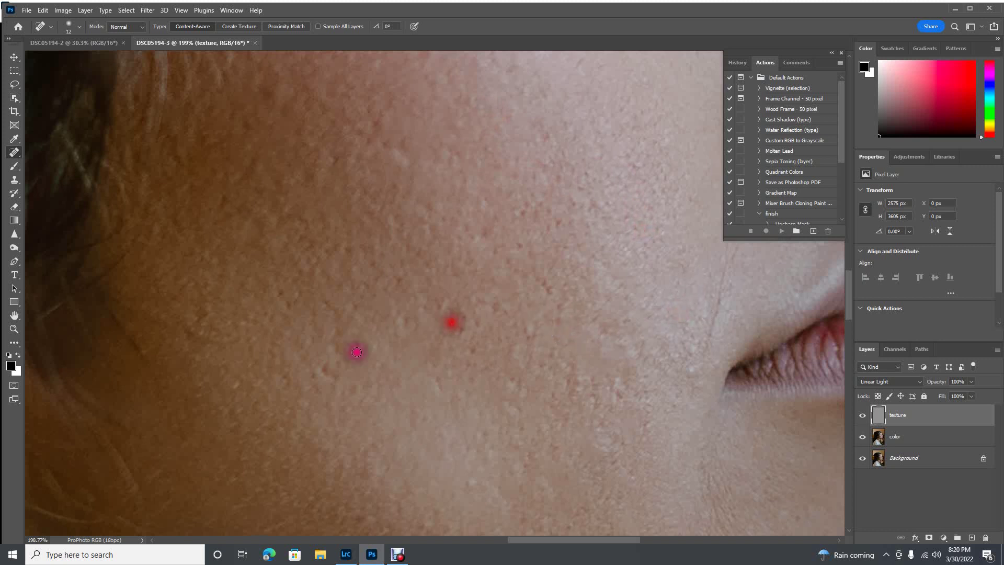
Touch up the scattered small marks on the outer cheek, below the mouth corner and on the middle cheek.
{"action": "left_click", "coordinate": [324, 394]}
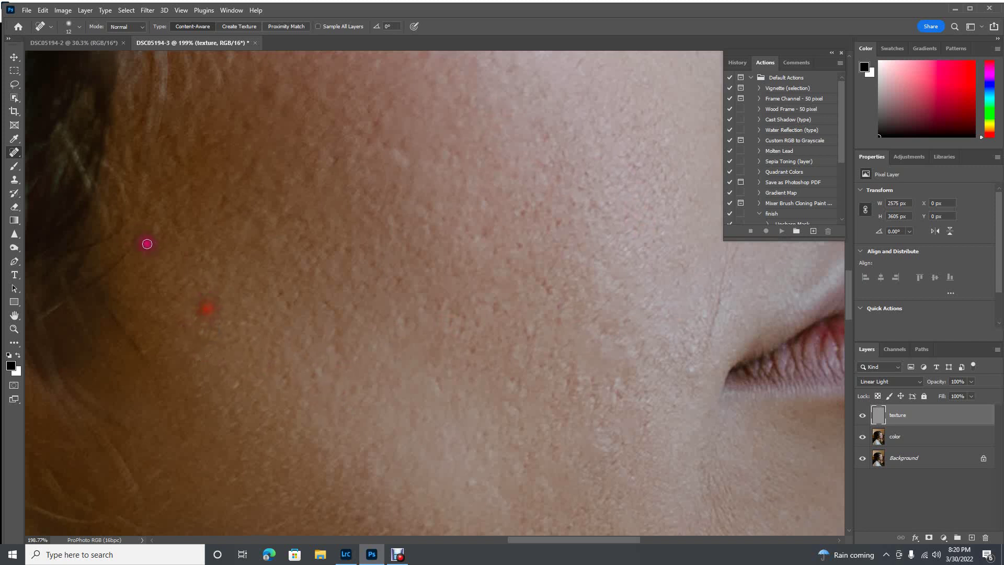
{"action": "left_click", "coordinate": [265, 98]}
{"action": "mouse_move", "coordinate": [710, 477]}
{"action": "left_mouse_down"}
{"action": "mouse_move", "coordinate": [728, 520]}
{"action": "mouse_move", "coordinate": [732, 507]}
{"action": "left_mouse_up"}
{"action": "left_click", "coordinate": [732, 492]}
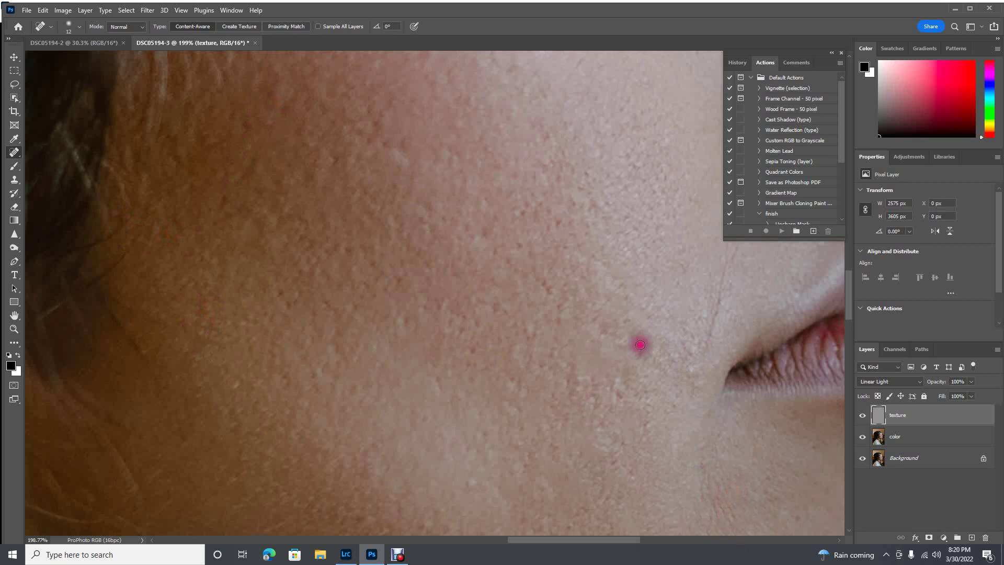
{"action": "left_click", "coordinate": [489, 234]}
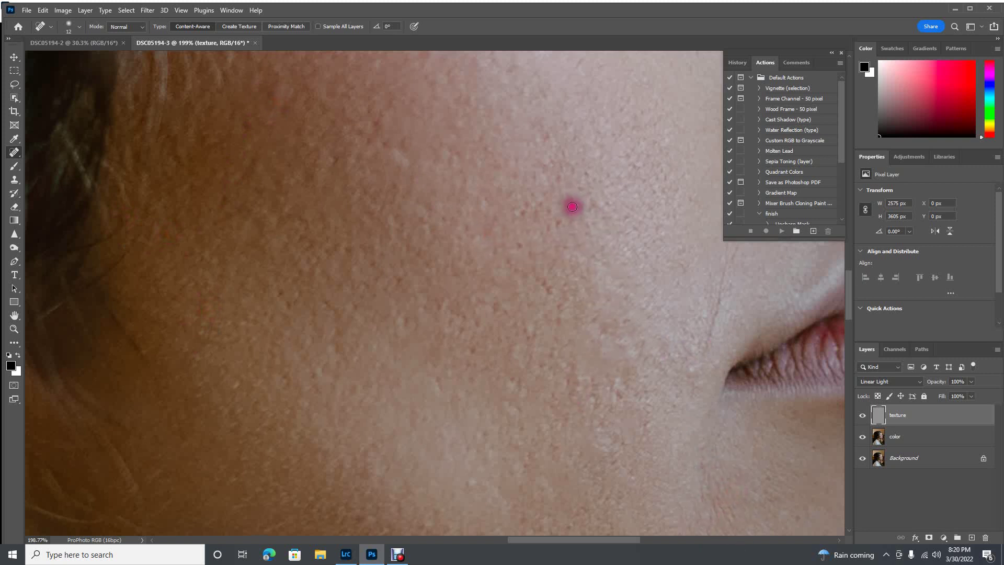
{"action": "left_click", "coordinate": [571, 201]}
{"action": "left_click", "coordinate": [533, 213]}
{"action": "left_click", "coordinate": [769, 318]}
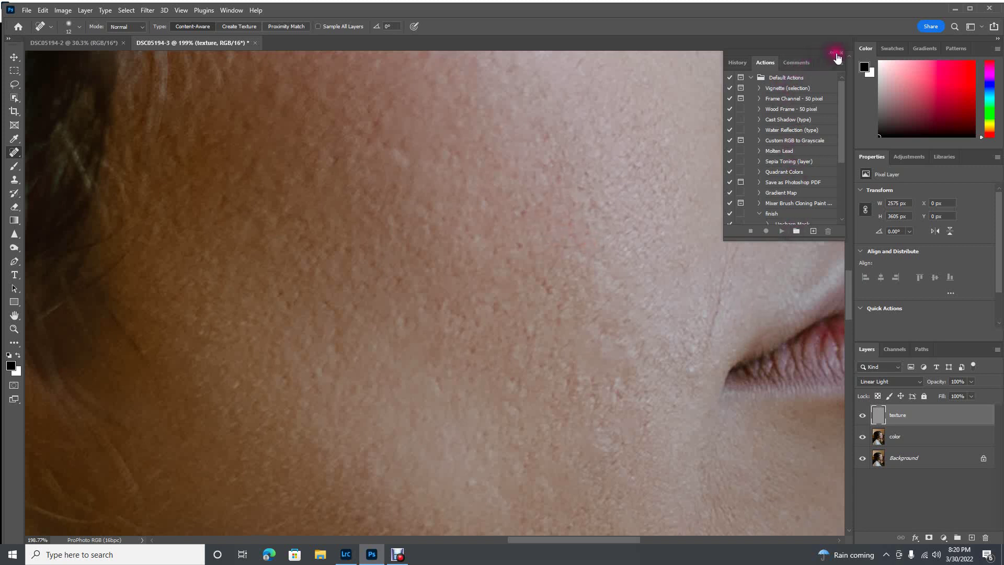
Hide the floating Actions panel and heal the tiny dark marks on the cheek beside the mouth.
{"action": "left_click", "coordinate": [839, 53]}
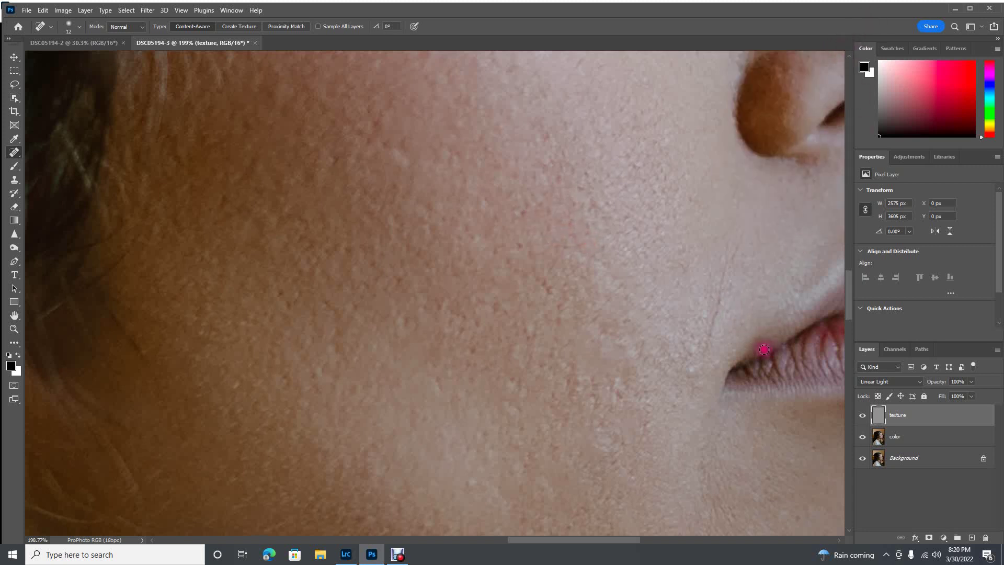
{"action": "left_click_drag", "start_coordinate": [608, 538], "coordinate": [636, 541]}
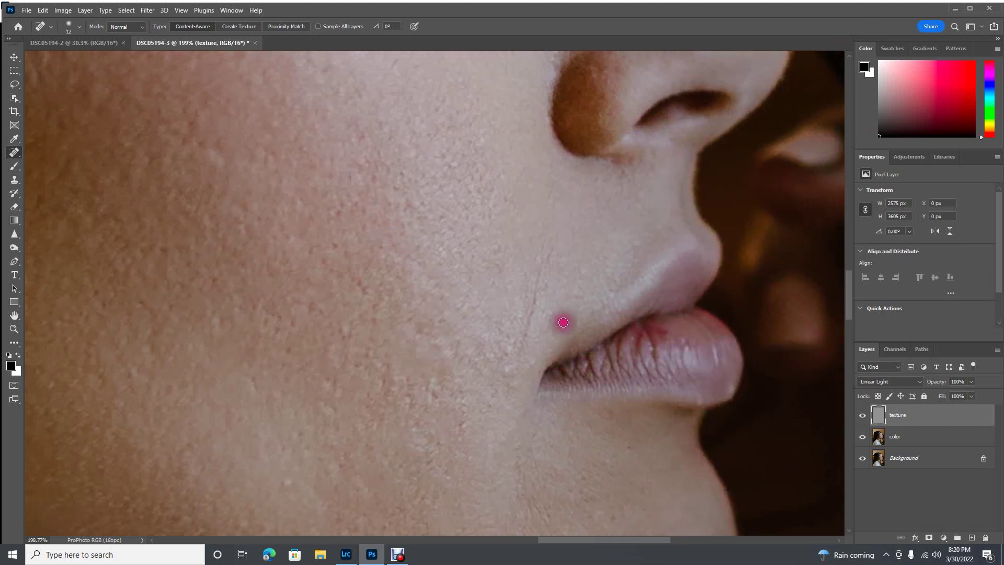
{"action": "scroll", "coordinate": [551, 323], "scroll_direction": "up", "scroll_amount": 3}
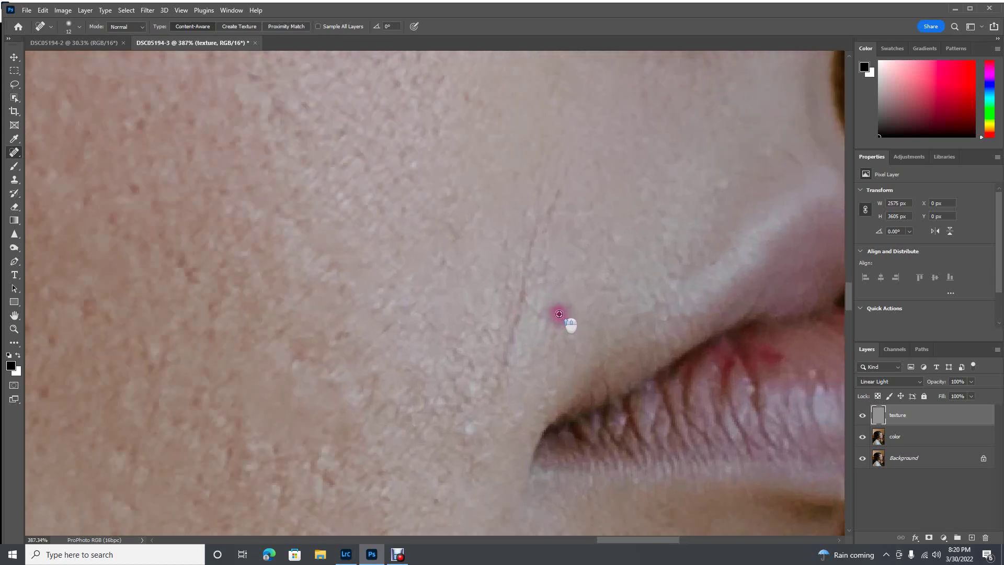
{"action": "left_click", "coordinate": [190, 277]}
{"action": "left_click", "coordinate": [182, 254]}
{"action": "left_click_drag", "start_coordinate": [131, 191], "coordinate": [130, 172]}
{"action": "left_click", "coordinate": [147, 100]}
{"action": "left_click", "coordinate": [210, 62]}
{"action": "left_click_drag", "start_coordinate": [253, 75], "coordinate": [278, 113]}
{"action": "left_click", "coordinate": [273, 89]}
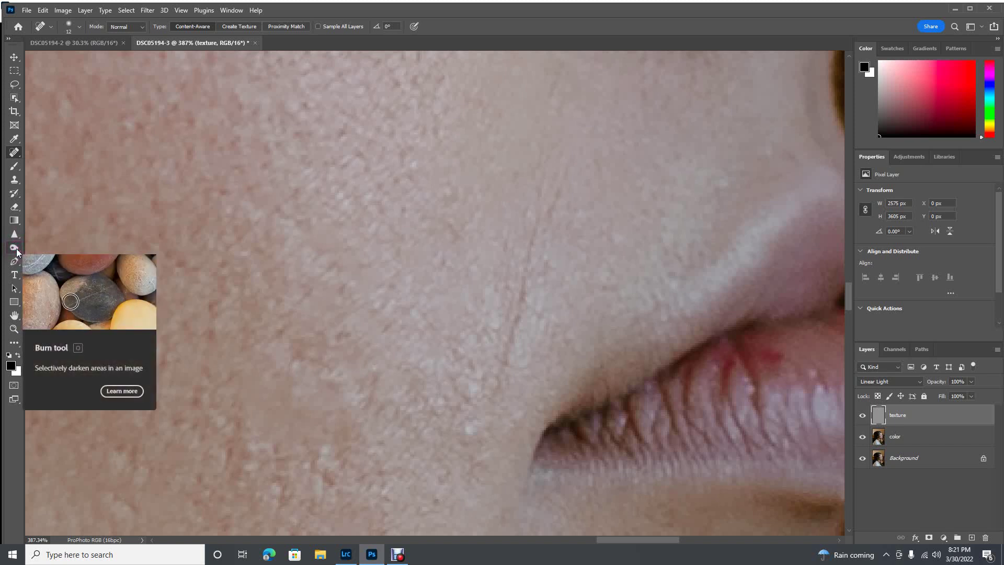
Switch from spot healing to the Dodge tool and reduce its brush size to 4 px.
{"action": "left_click", "coordinate": [17, 248]}
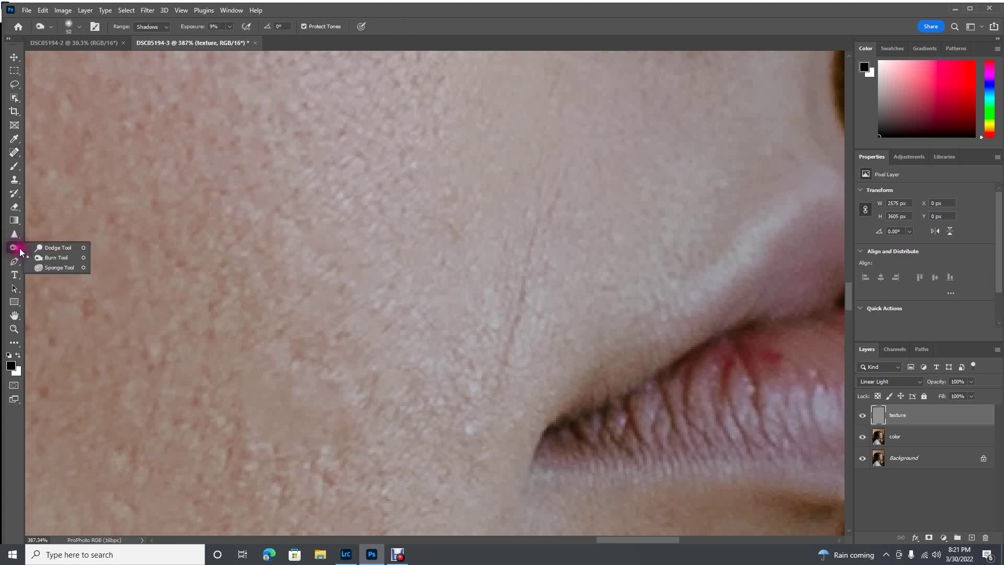
{"action": "left_click", "coordinate": [48, 248]}
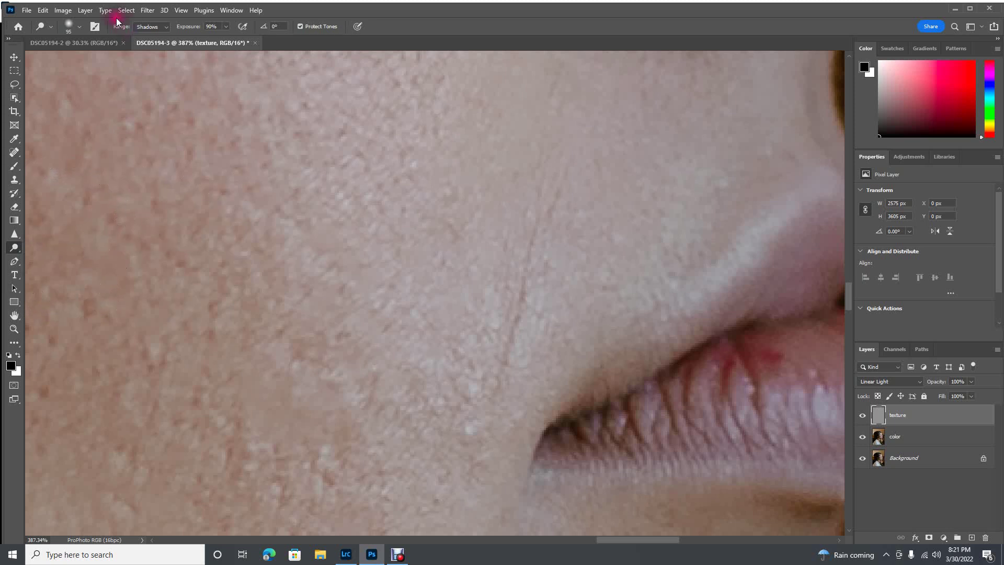
{"action": "left_click", "coordinate": [79, 27]}
{"action": "left_click_drag", "start_coordinate": [88, 60], "coordinate": [68, 59]}
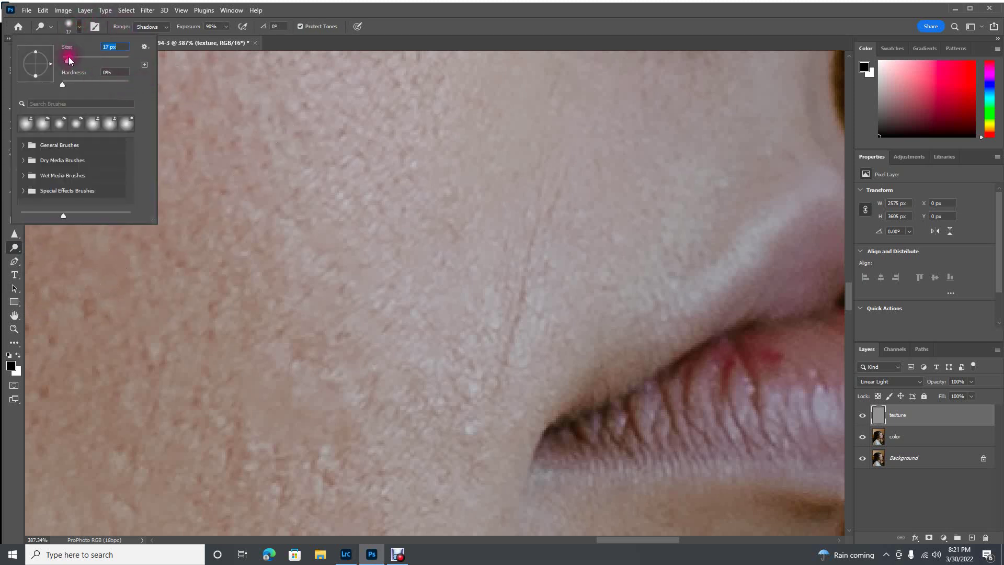
{"action": "left_click_drag", "start_coordinate": [64, 61], "coordinate": [65, 59]}
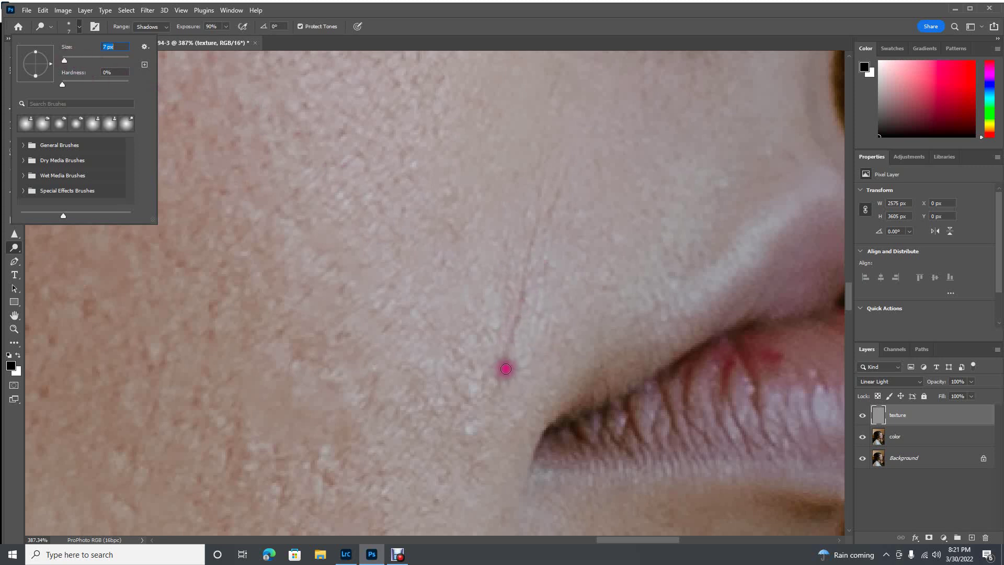
{"action": "left_click", "coordinate": [64, 60]}
{"action": "left_click_drag", "start_coordinate": [64, 61], "coordinate": [63, 60]}
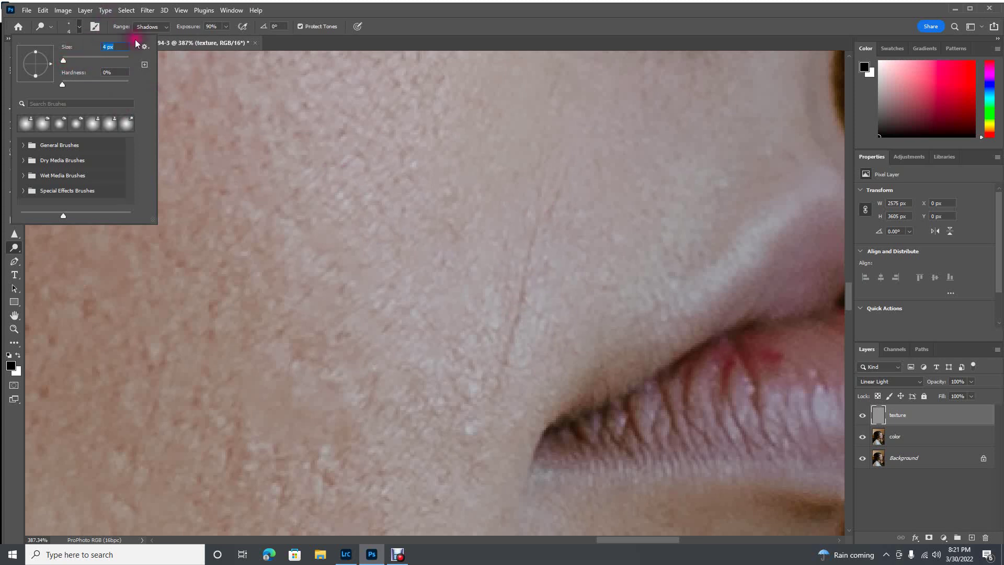
Try the Dodge tool on Shadows at 100% exposure with two test strokes beside the mouth crease, and undo them.
{"action": "left_click", "coordinate": [225, 26]}
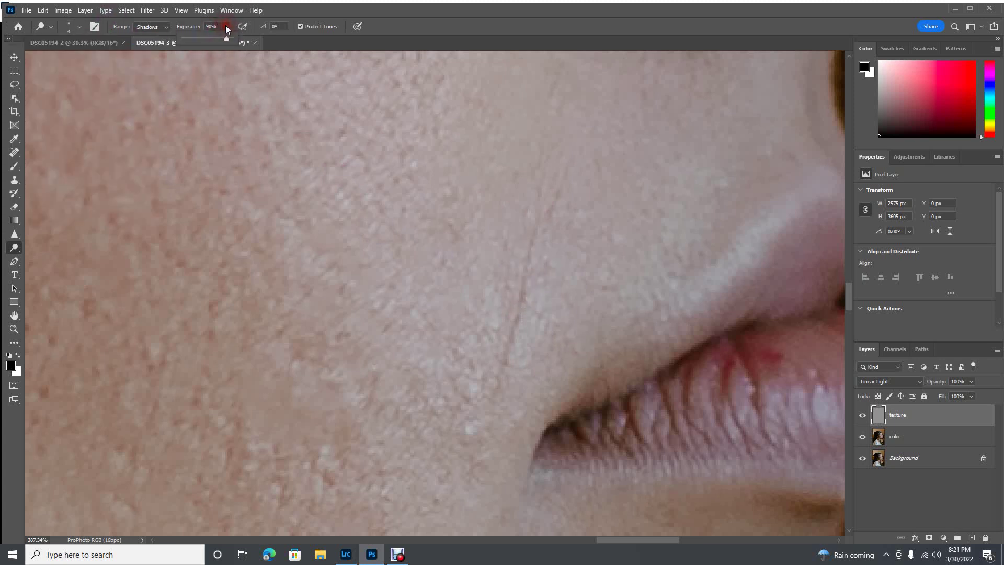
{"action": "left_click", "coordinate": [166, 27]}
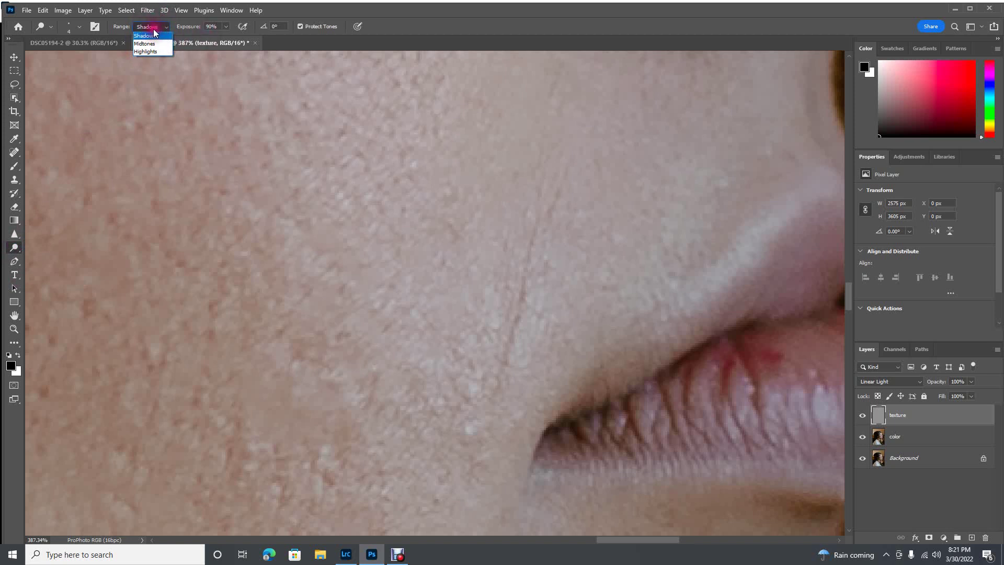
{"action": "left_click", "coordinate": [225, 26]}
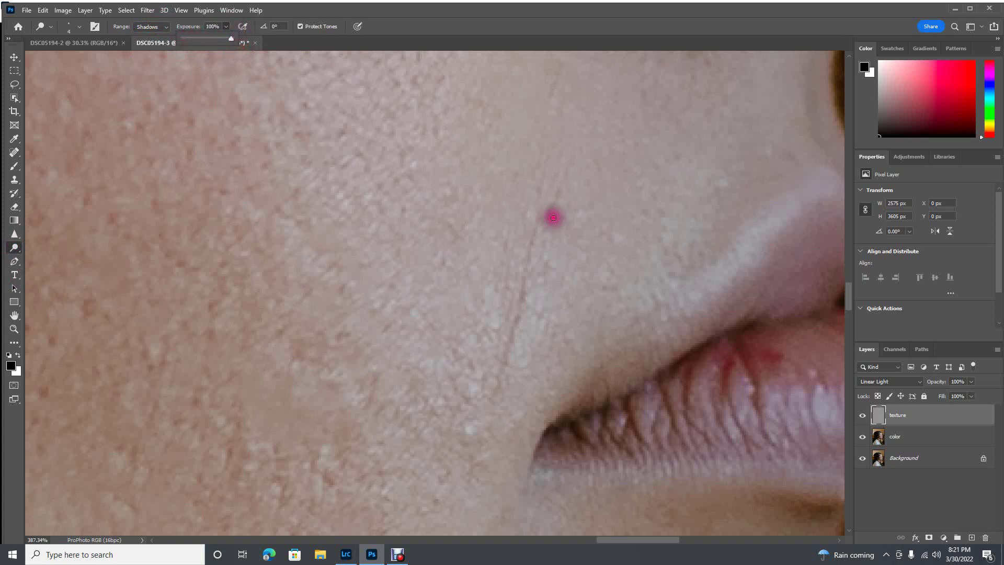
{"action": "left_click_drag", "start_coordinate": [564, 230], "coordinate": [561, 282]}
{"action": "left_click_drag", "start_coordinate": [577, 232], "coordinate": [567, 309]}
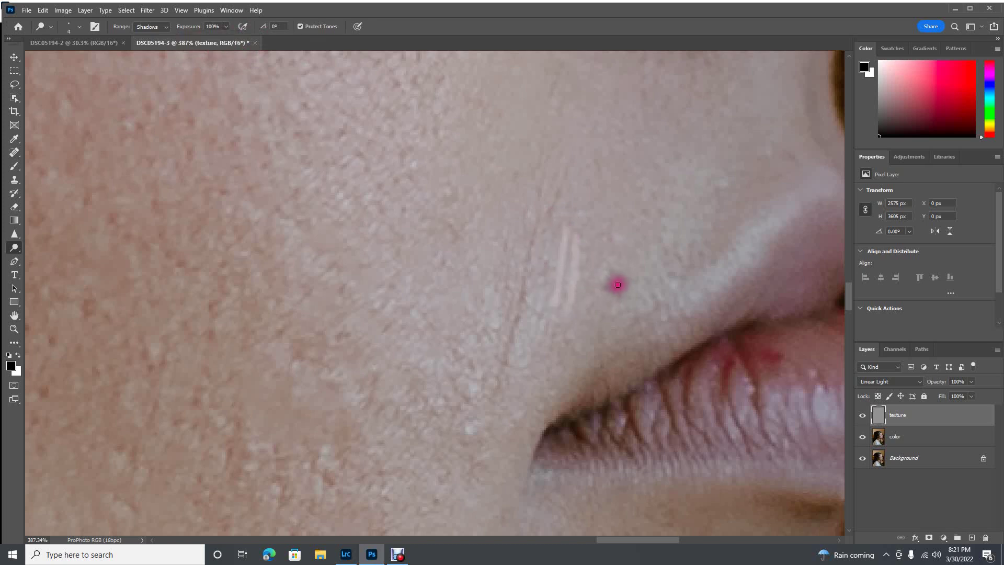
{"action": "scroll", "coordinate": [602, 276], "scroll_direction": "up", "scroll_amount": 3}
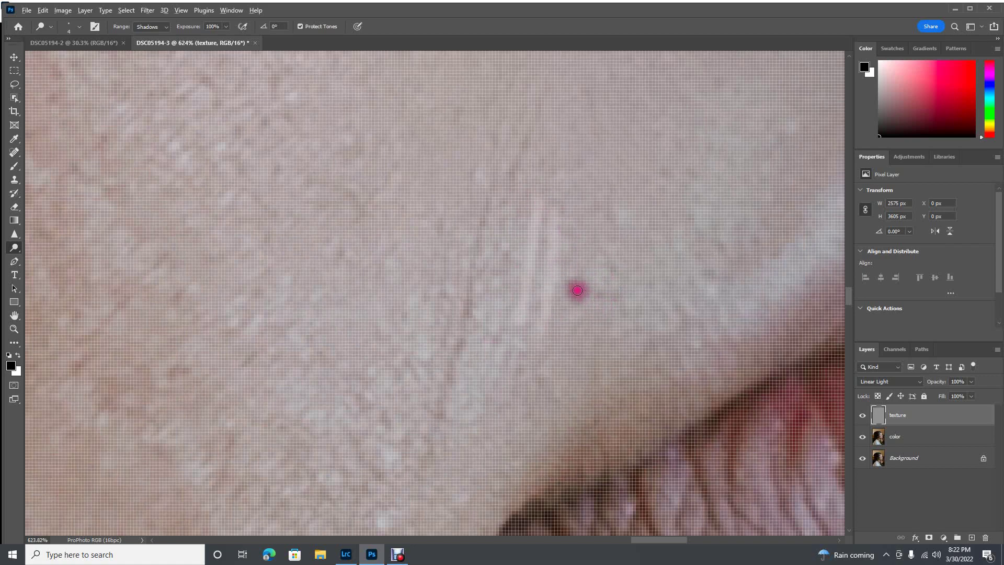
{"action": "scroll", "coordinate": [573, 287], "scroll_direction": "down", "scroll_amount": 4}
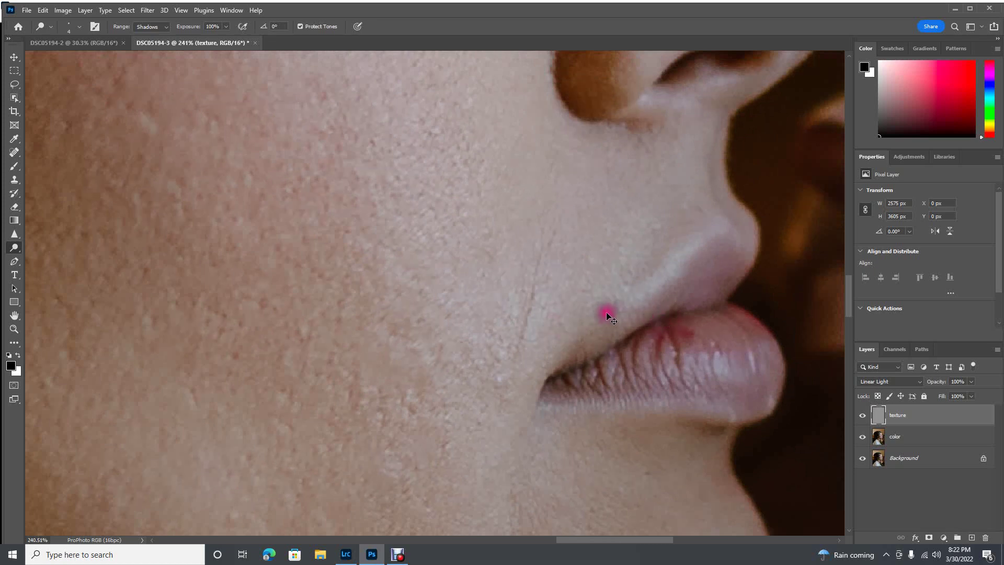
{"action": "scroll", "coordinate": [522, 288], "scroll_direction": "up", "scroll_amount": 1}
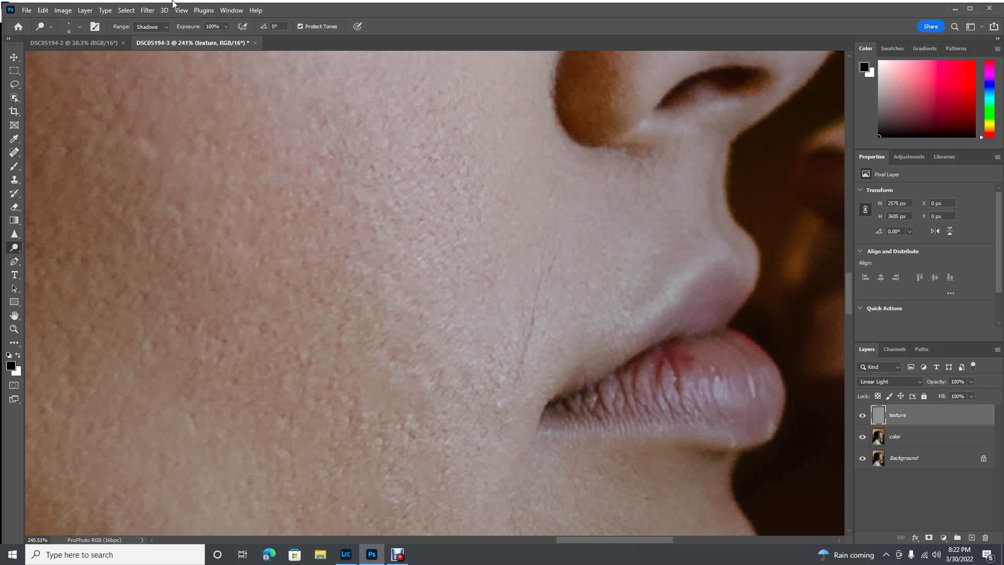
Set the Dodge exposure to 10% and lighten the thin dark crease above the corner of the mouth.
{"action": "left_click", "coordinate": [227, 26]}
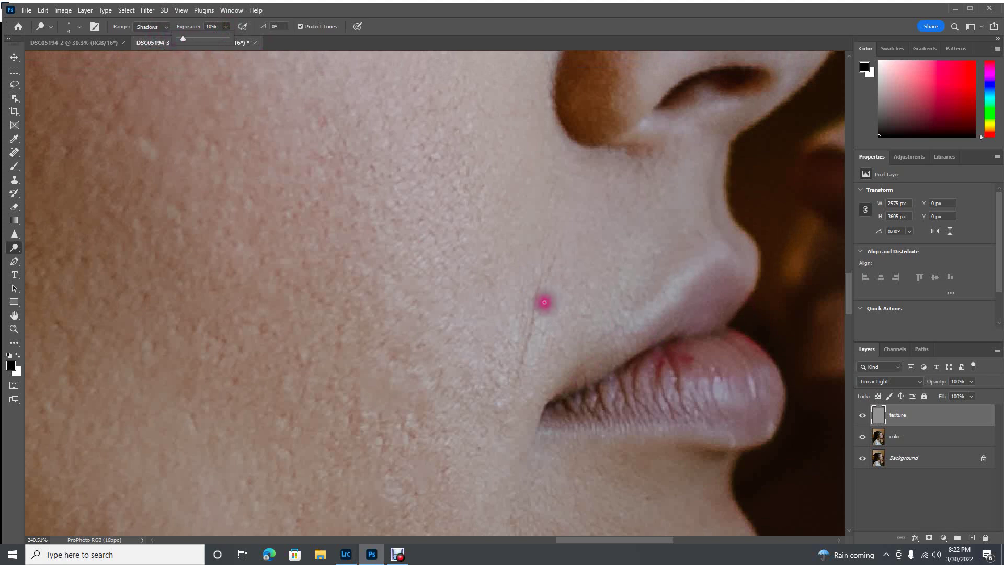
{"action": "scroll", "coordinate": [549, 371], "scroll_direction": "up", "scroll_amount": 2}
{"action": "scroll", "coordinate": [549, 371], "scroll_direction": "up", "scroll_amount": 1}
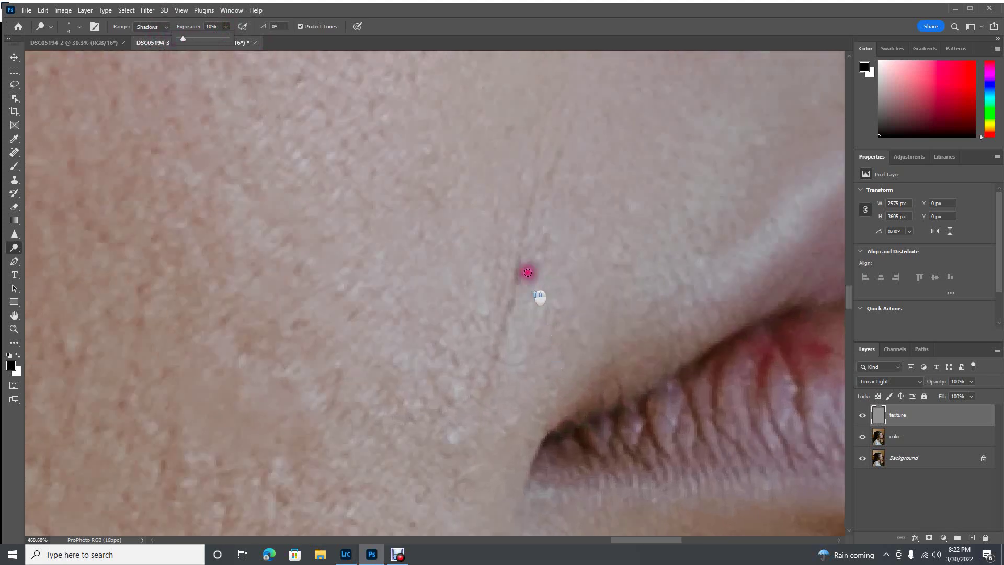
{"action": "mouse_move", "coordinate": [517, 275]}
{"action": "left_mouse_down"}
{"action": "mouse_move", "coordinate": [518, 252]}
{"action": "mouse_move", "coordinate": [495, 357]}
{"action": "mouse_move", "coordinate": [536, 274]}
{"action": "mouse_move", "coordinate": [525, 219]}
{"action": "mouse_move", "coordinate": [572, 149]}
{"action": "mouse_move", "coordinate": [517, 250]}
{"action": "mouse_move", "coordinate": [481, 381]}
{"action": "mouse_move", "coordinate": [511, 281]}
{"action": "left_mouse_up"}
{"action": "mouse_move", "coordinate": [533, 197]}
{"action": "left_mouse_down"}
{"action": "mouse_move", "coordinate": [518, 288]}
{"action": "mouse_move", "coordinate": [490, 367]}
{"action": "left_mouse_up"}
Dodge the tiny dark marks on the outer cheek away from the mouth.
{"action": "mouse_move", "coordinate": [245, 344]}
{"action": "left_mouse_down"}
{"action": "mouse_move", "coordinate": [258, 330]}
{"action": "mouse_move", "coordinate": [249, 351]}
{"action": "mouse_move", "coordinate": [244, 334]}
{"action": "mouse_move", "coordinate": [303, 322]}
{"action": "mouse_move", "coordinate": [140, 293]}
{"action": "mouse_move", "coordinate": [143, 283]}
{"action": "mouse_move", "coordinate": [140, 325]}
{"action": "mouse_move", "coordinate": [61, 211]}
{"action": "mouse_move", "coordinate": [41, 203]}
{"action": "mouse_move", "coordinate": [105, 240]}
{"action": "left_mouse_up"}
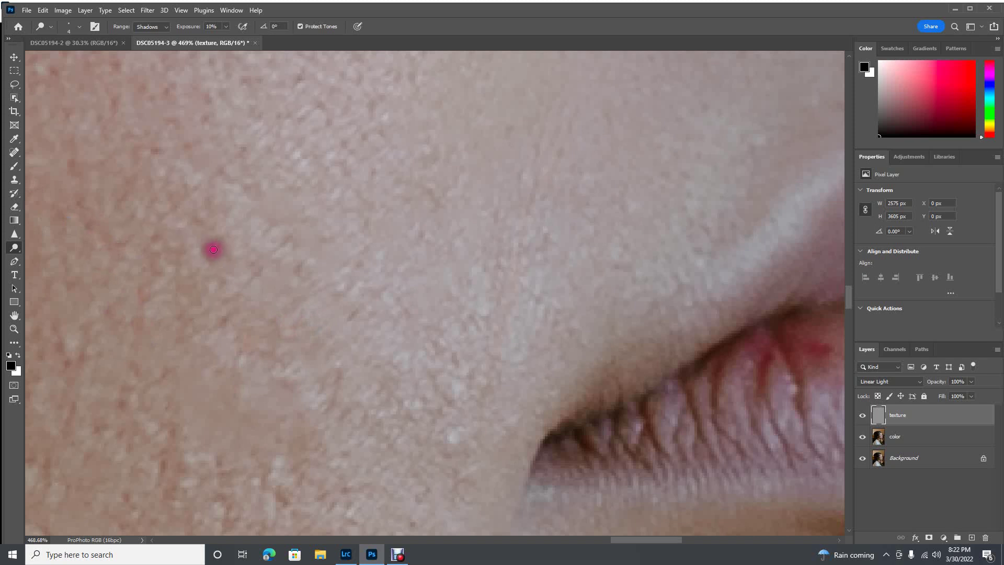
{"action": "left_click", "coordinate": [154, 153]}
{"action": "mouse_move", "coordinate": [154, 152]}
{"action": "left_mouse_down"}
{"action": "mouse_move", "coordinate": [112, 152]}
{"action": "mouse_move", "coordinate": [70, 162]}
{"action": "mouse_move", "coordinate": [72, 170]}
{"action": "mouse_move", "coordinate": [70, 158]}
{"action": "mouse_move", "coordinate": [88, 221]}
{"action": "mouse_move", "coordinate": [108, 222]}
{"action": "left_mouse_up"}
Lighten the small dark pores on the upper cheek beside the nose with short Dodge strokes.
{"action": "scroll", "coordinate": [228, 193], "scroll_direction": "down", "scroll_amount": 4}
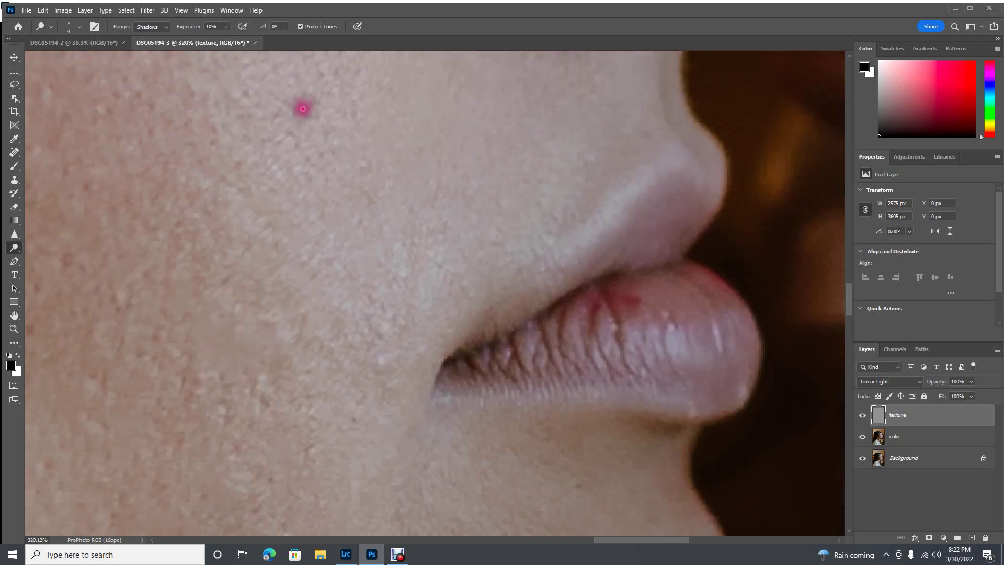
{"action": "scroll", "coordinate": [292, 123], "scroll_direction": "up", "scroll_amount": 5}
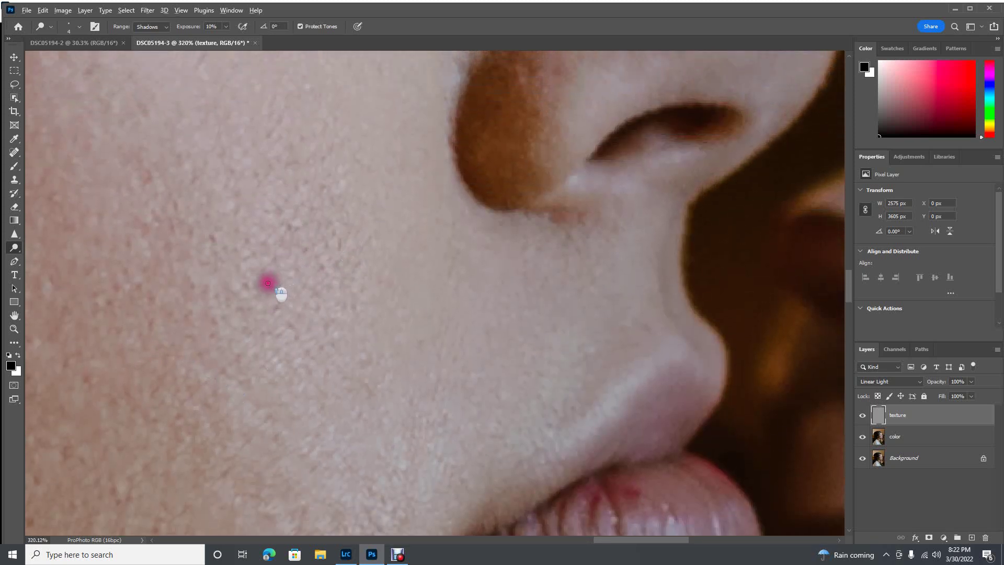
{"action": "scroll", "coordinate": [267, 280], "scroll_direction": "up", "scroll_amount": 3}
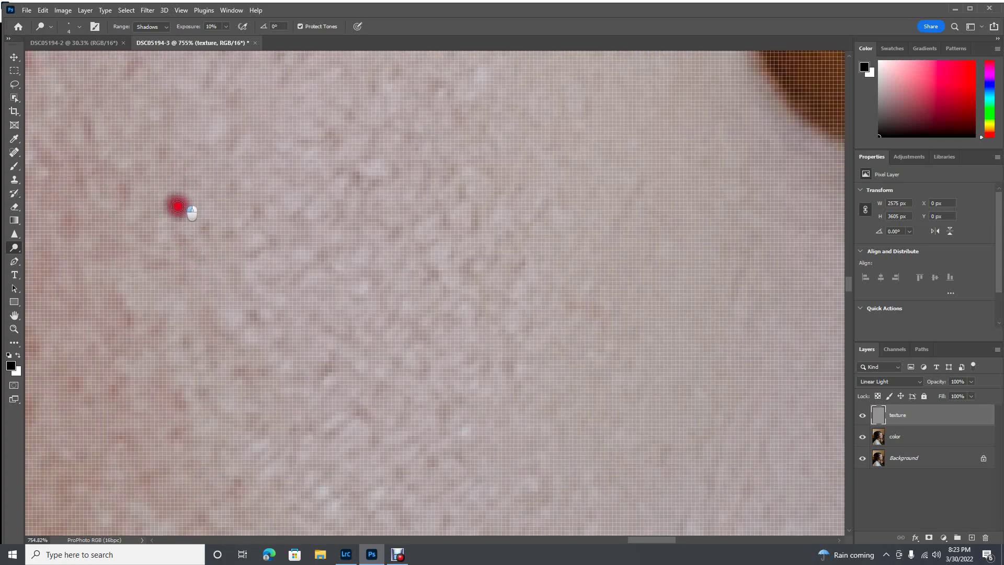
{"action": "mouse_move", "coordinate": [178, 213]}
{"action": "left_mouse_down"}
{"action": "mouse_move", "coordinate": [170, 200]}
{"action": "mouse_move", "coordinate": [176, 212]}
{"action": "mouse_move", "coordinate": [188, 204]}
{"action": "left_mouse_up"}
{"action": "left_click_drag", "start_coordinate": [235, 136], "coordinate": [153, 136]}
{"action": "mouse_move", "coordinate": [97, 117]}
{"action": "left_mouse_down"}
{"action": "mouse_move", "coordinate": [89, 139]}
{"action": "mouse_move", "coordinate": [108, 155]}
{"action": "left_mouse_up"}
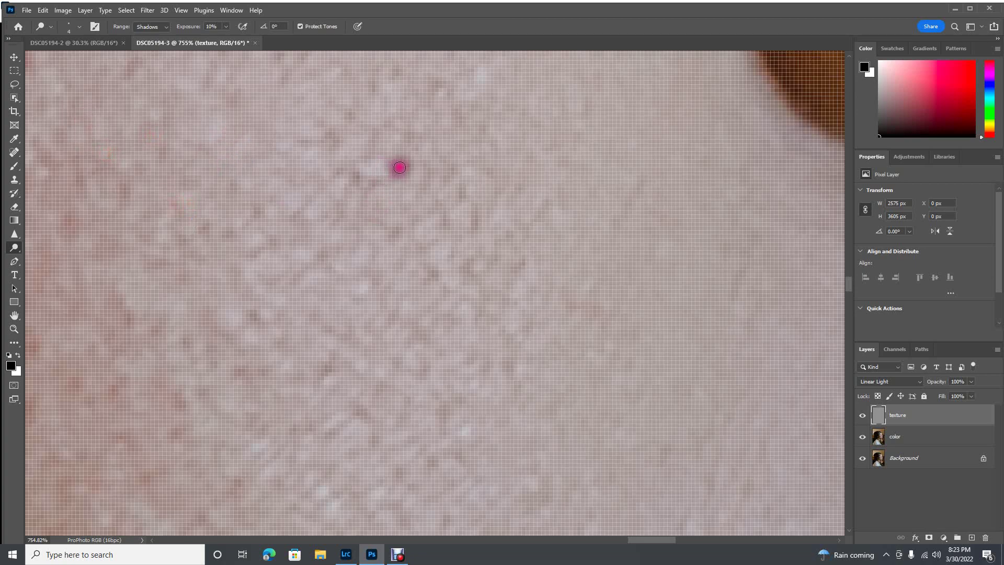
{"action": "left_click_drag", "start_coordinate": [371, 183], "coordinate": [357, 179]}
Switch back to the 12 px Spot Healing Brush and heal the small marks on the cheek below the eye.
{"action": "scroll", "coordinate": [335, 184], "scroll_direction": "down", "scroll_amount": 6}
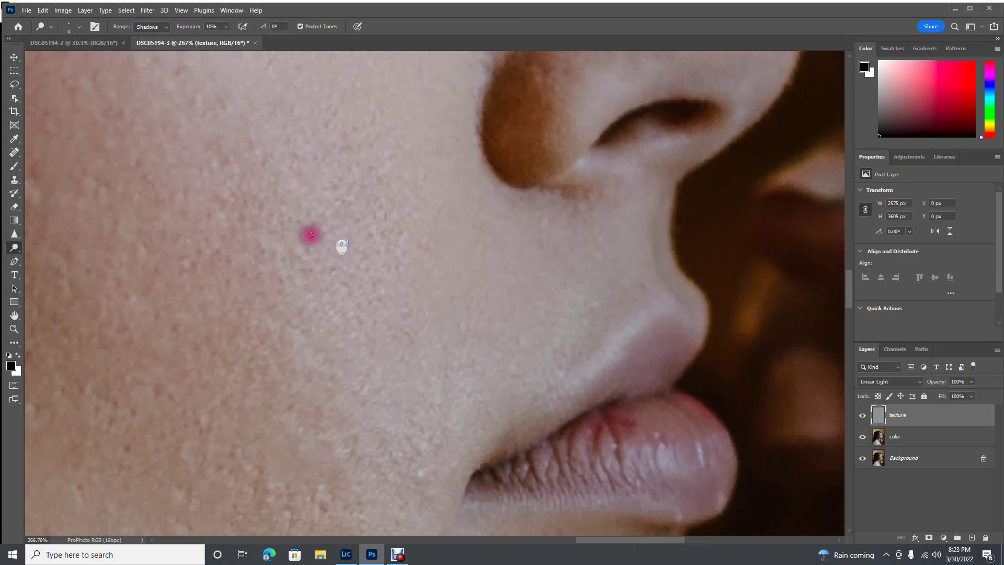
{"action": "scroll", "coordinate": [321, 243], "scroll_direction": "down", "scroll_amount": 4}
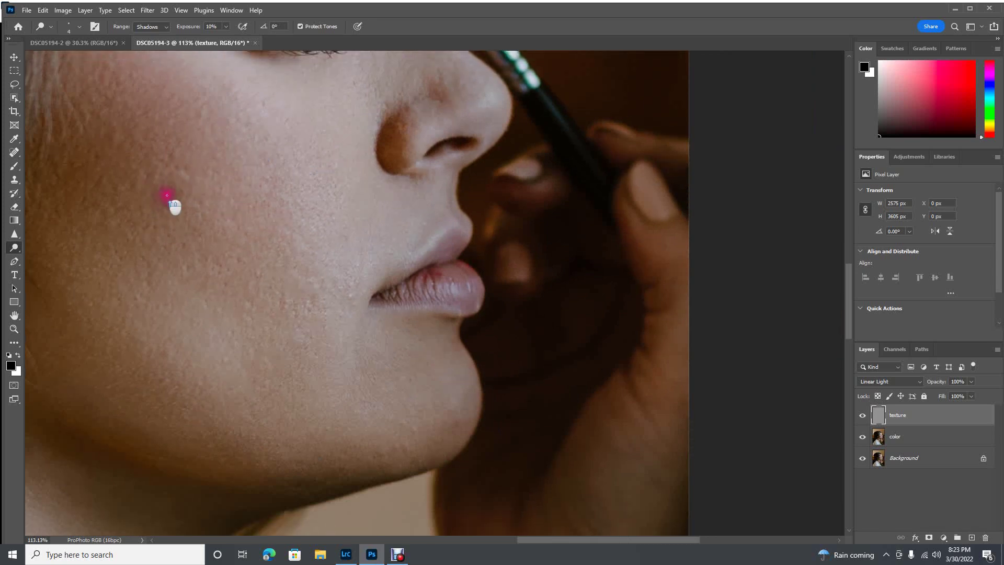
{"action": "scroll", "coordinate": [172, 172], "scroll_direction": "up", "scroll_amount": 3}
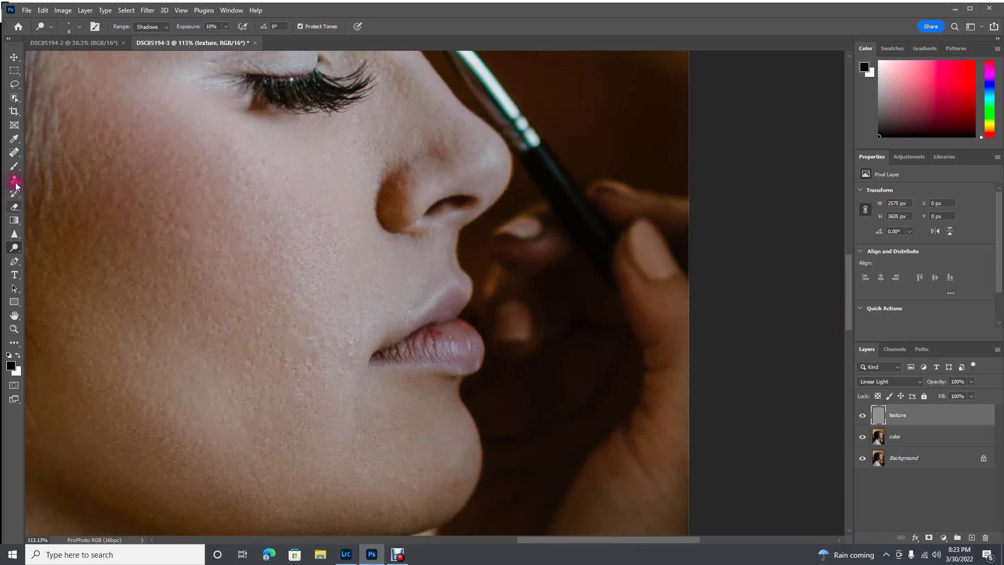
{"action": "left_click", "coordinate": [14, 153]}
{"action": "left_click", "coordinate": [179, 226]}
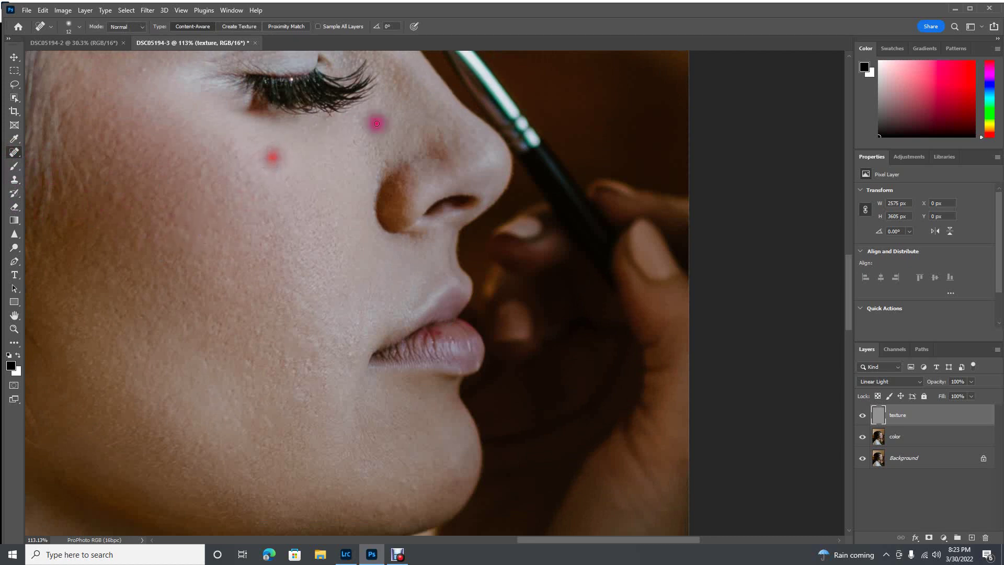
Heal the light specks at the base of the upper eyelashes.
{"action": "left_click_drag", "start_coordinate": [849, 292], "coordinate": [842, 264]}
{"action": "scroll", "coordinate": [283, 266], "scroll_direction": "up", "scroll_amount": 3}
{"action": "scroll", "coordinate": [282, 266], "scroll_direction": "up", "scroll_amount": 2}
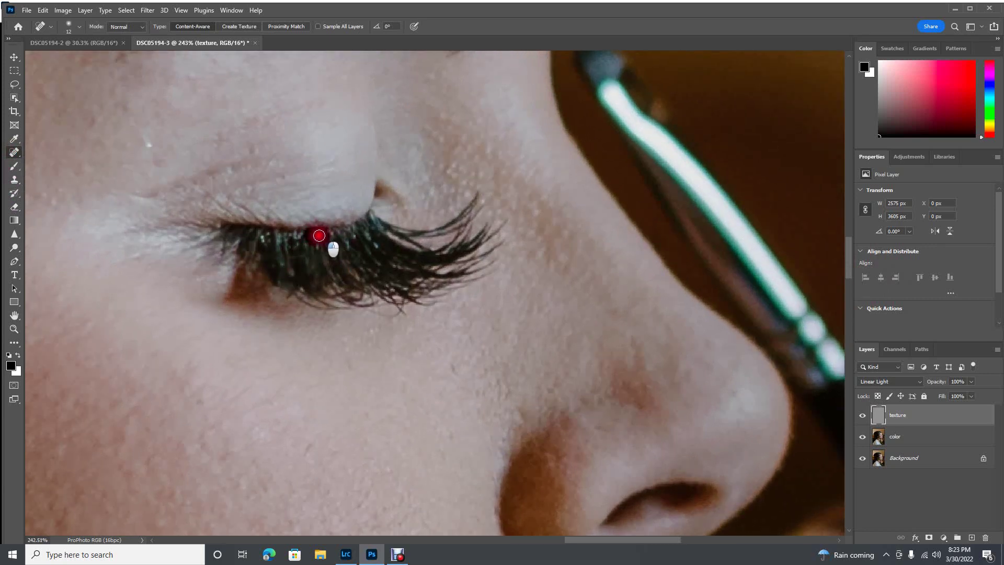
{"action": "left_click_drag", "start_coordinate": [319, 236], "coordinate": [328, 241]}
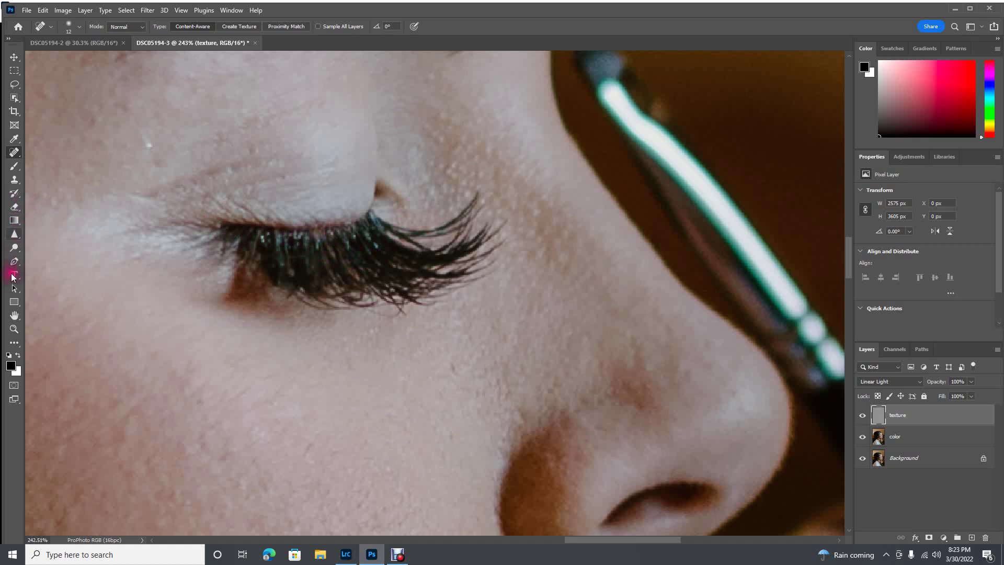
Choose the Clone Stamp tool, set its brush size to 9 px and touch up the base of the lashes.
{"action": "left_click", "coordinate": [13, 179]}
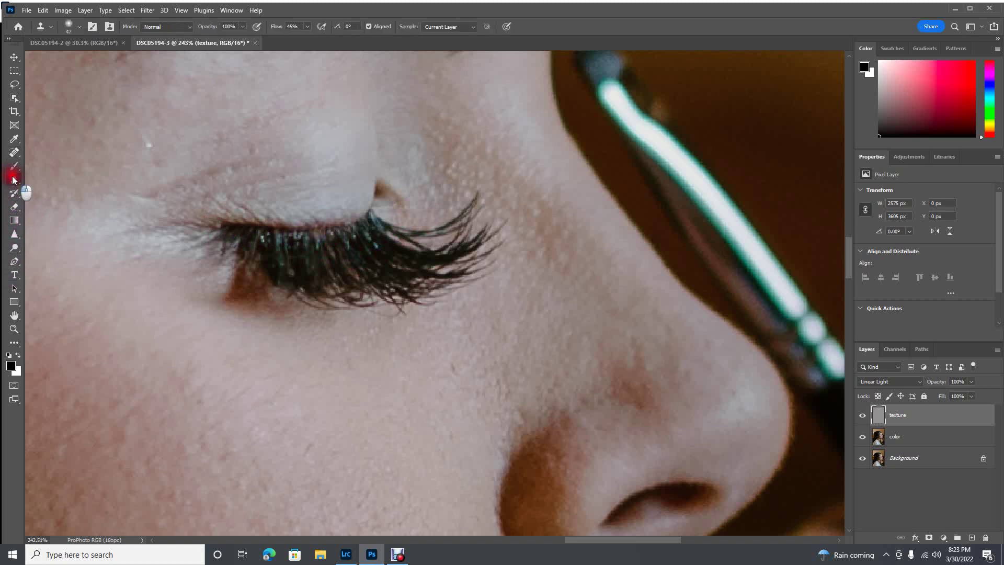
{"action": "left_click", "coordinate": [78, 28]}
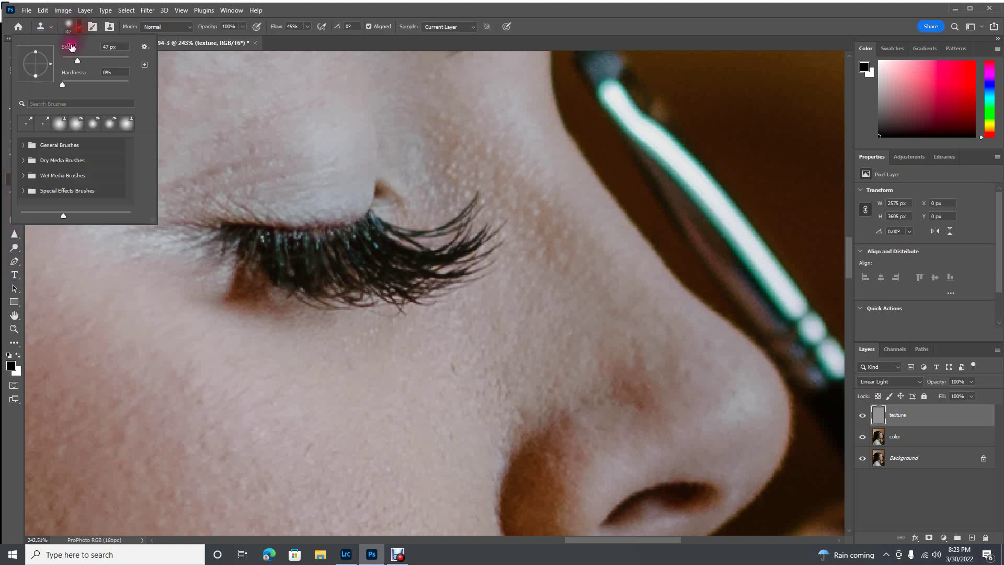
{"action": "left_click", "coordinate": [68, 60]}
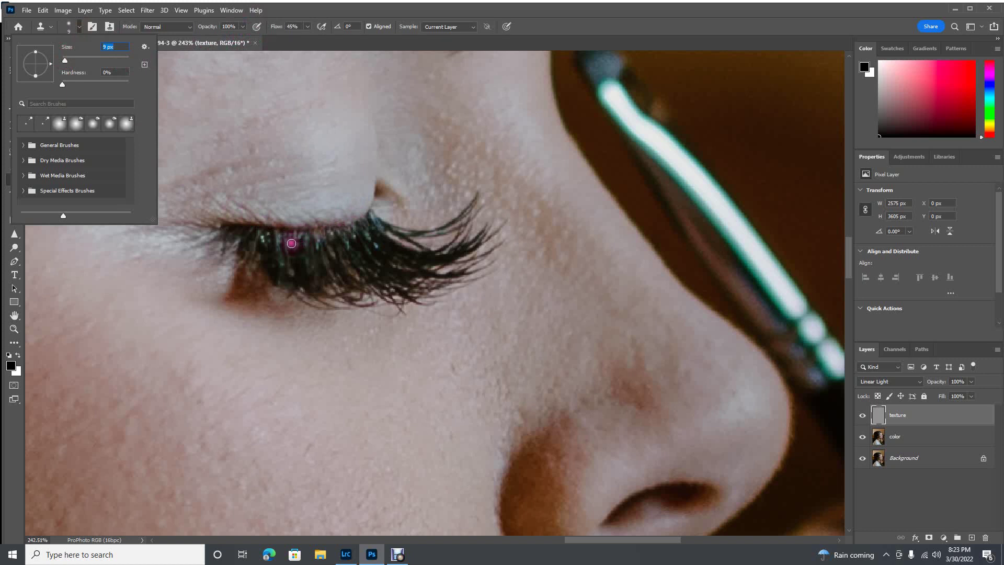
{"action": "left_click", "coordinate": [291, 244]}
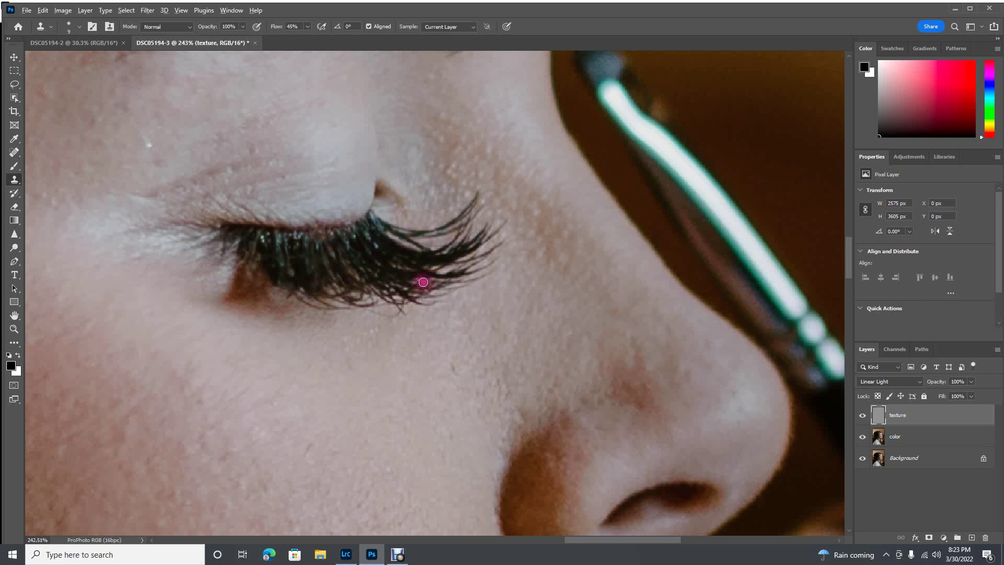
Heal the small marks beside the nostril and along the side of the nose with the Spot Healing Brush.
{"action": "scroll", "coordinate": [418, 284], "scroll_direction": "down", "scroll_amount": 4}
{"action": "scroll", "coordinate": [356, 324], "scroll_direction": "down", "scroll_amount": 2}
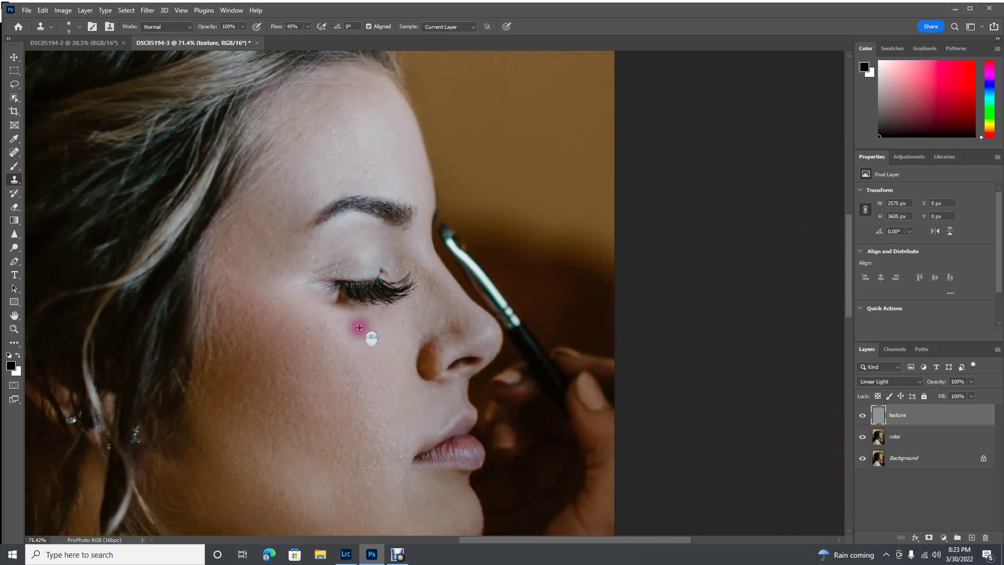
{"action": "scroll", "coordinate": [407, 355], "scroll_direction": "up", "scroll_amount": 5}
{"action": "scroll", "coordinate": [449, 353], "scroll_direction": "up", "scroll_amount": 2}
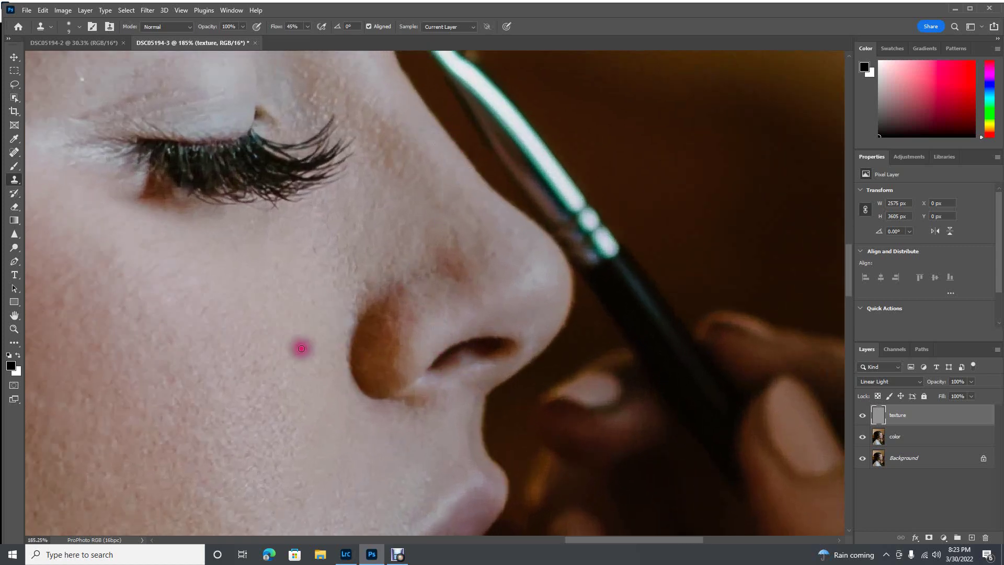
{"action": "left_click", "coordinate": [13, 151]}
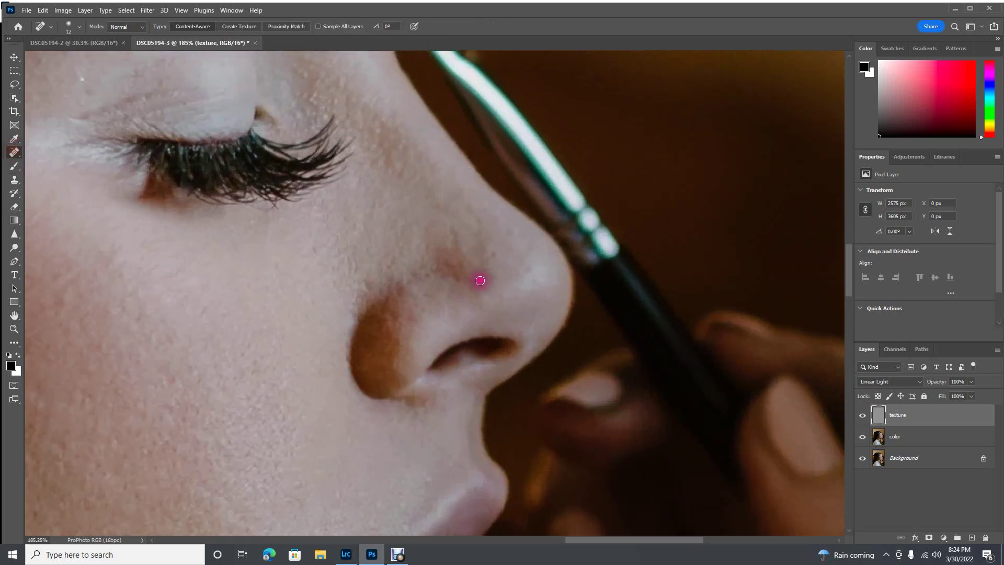
{"action": "left_click", "coordinate": [354, 265]}
{"action": "mouse_move", "coordinate": [370, 287]}
{"action": "left_mouse_down"}
{"action": "mouse_move", "coordinate": [363, 277]}
{"action": "mouse_move", "coordinate": [402, 282]}
{"action": "left_mouse_up"}
{"action": "left_click", "coordinate": [402, 282]}
{"action": "left_click", "coordinate": [490, 256]}
{"action": "mouse_move", "coordinate": [453, 229]}
{"action": "left_mouse_down"}
{"action": "mouse_move", "coordinate": [462, 267]}
{"action": "mouse_move", "coordinate": [456, 255]}
{"action": "left_mouse_up"}
{"action": "left_click", "coordinate": [458, 276]}
Heal the small bumps near the inner corner of the eye and the bright speck on the upper eyelid.
{"action": "left_click", "coordinate": [316, 95]}
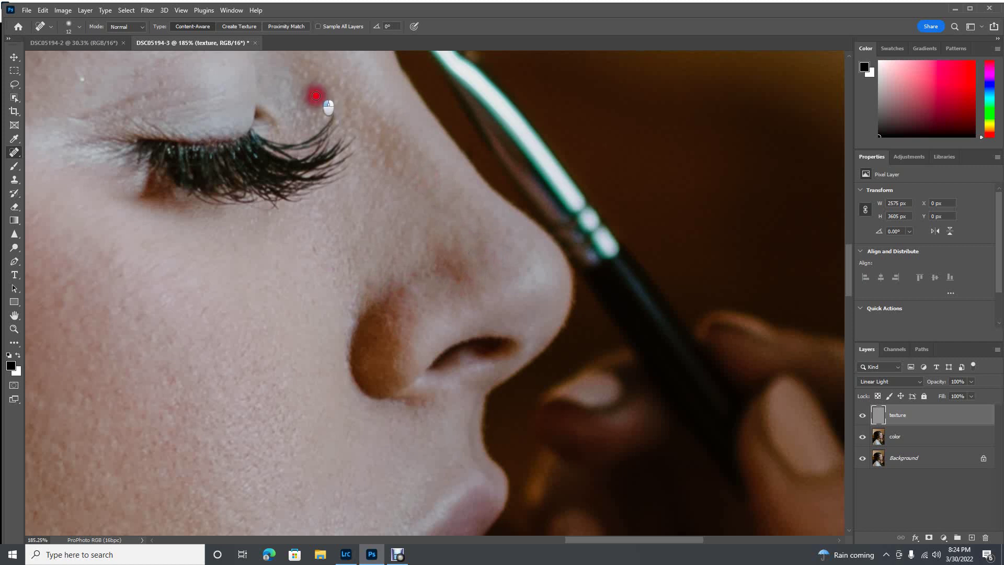
{"action": "left_click", "coordinate": [324, 111]}
{"action": "left_click", "coordinate": [319, 107]}
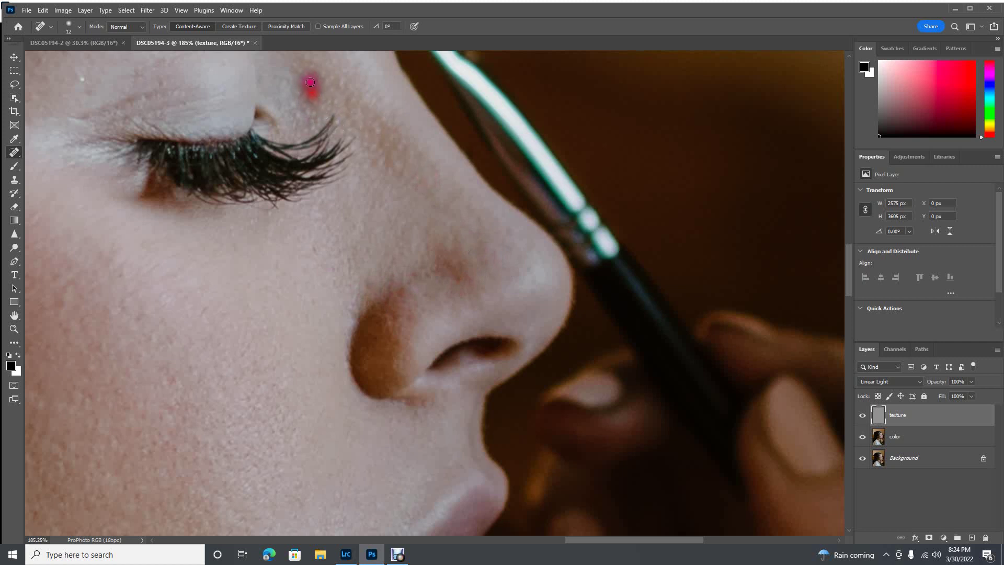
{"action": "left_click", "coordinate": [295, 69]}
{"action": "left_click", "coordinate": [82, 79]}
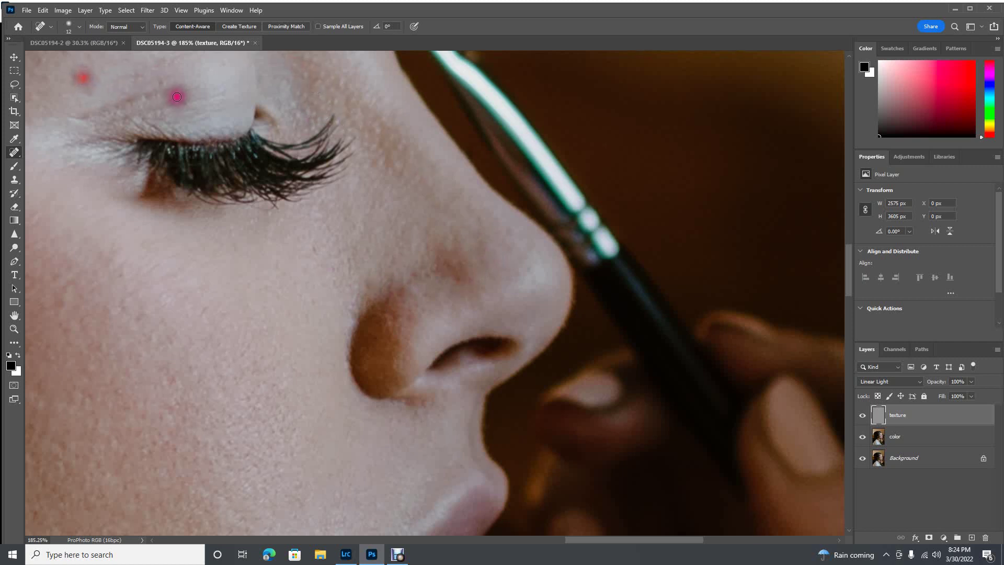
Inspect the healed skin around the eye, cheek and lips up close and across the whole portrait.
{"action": "mouse_move", "coordinate": [150, 85]}
{"action": "left_mouse_down"}
{"action": "mouse_move", "coordinate": [179, 106]}
{"action": "mouse_move", "coordinate": [196, 99]}
{"action": "mouse_move", "coordinate": [153, 93]}
{"action": "mouse_move", "coordinate": [57, 122]}
{"action": "left_mouse_up"}
{"action": "scroll", "coordinate": [218, 324], "scroll_direction": "down", "scroll_amount": 4}
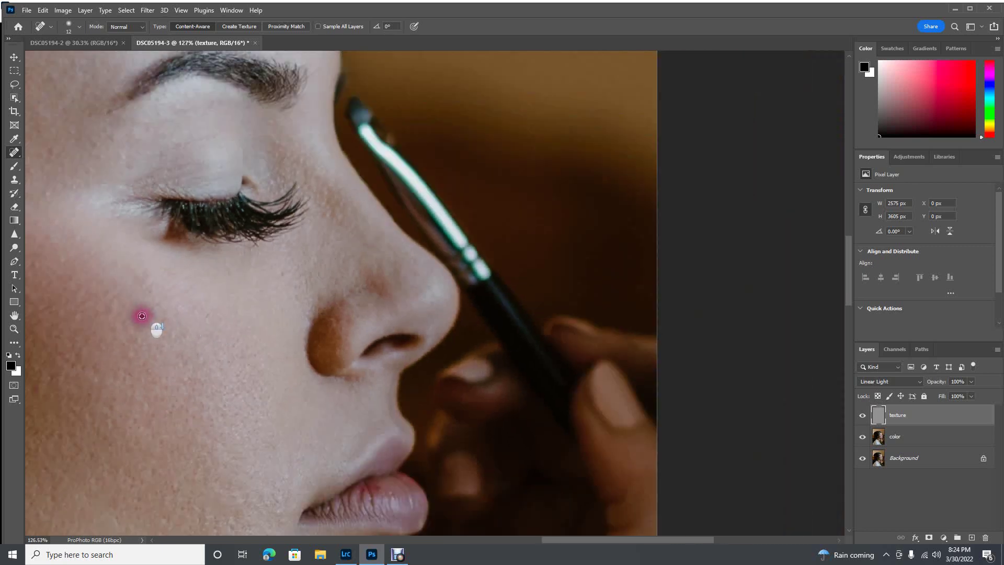
{"action": "scroll", "coordinate": [144, 311], "scroll_direction": "down", "scroll_amount": 5}
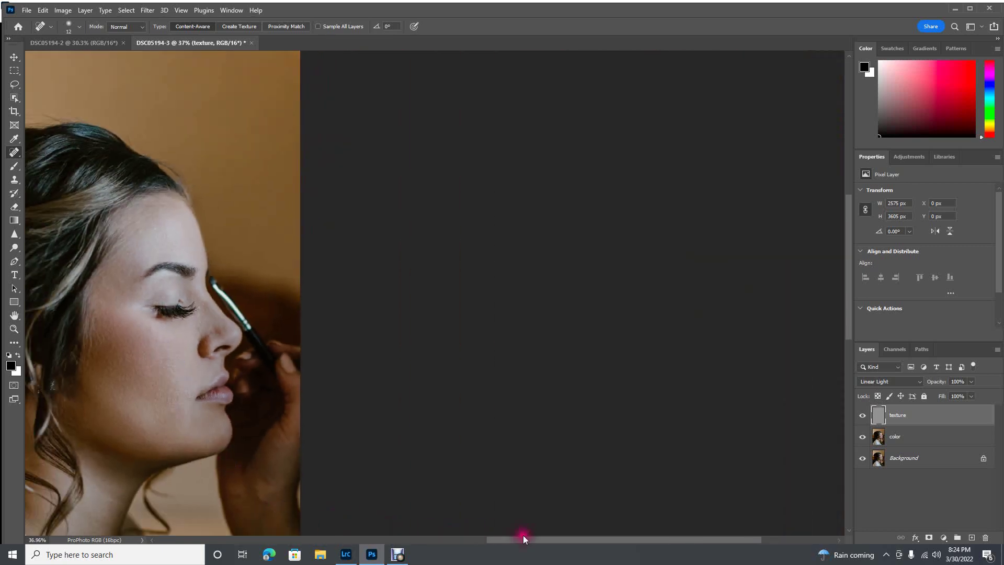
{"action": "left_click_drag", "start_coordinate": [523, 539], "coordinate": [444, 540]}
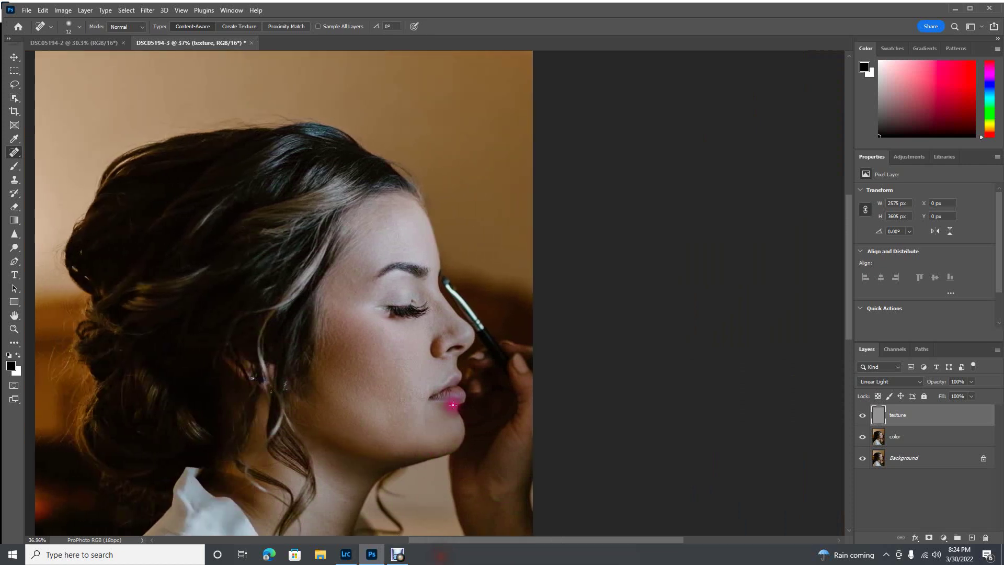
{"action": "scroll", "coordinate": [418, 398], "scroll_direction": "up", "scroll_amount": 1}
{"action": "scroll", "coordinate": [370, 442], "scroll_direction": "up", "scroll_amount": 3}
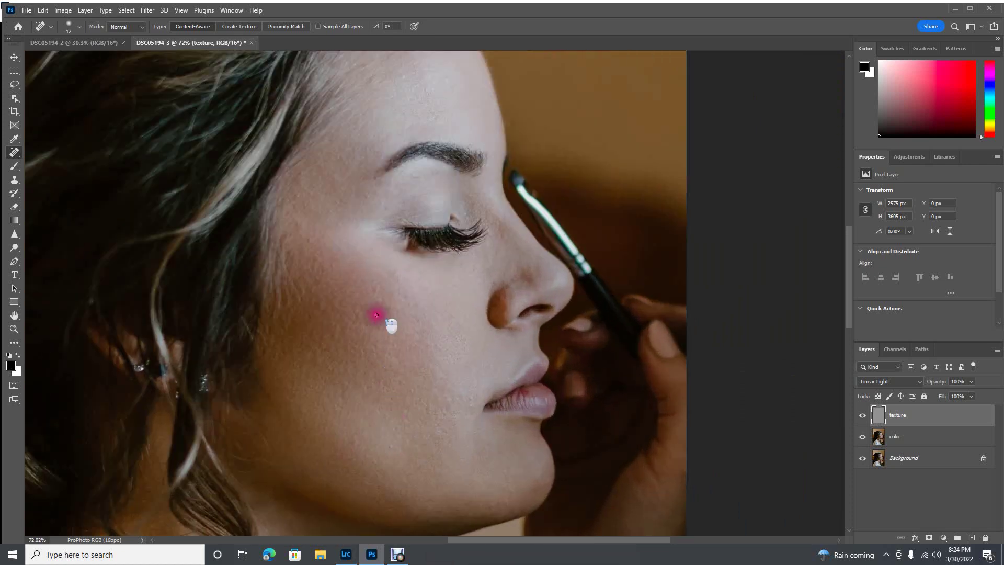
{"action": "scroll", "coordinate": [343, 386], "scroll_direction": "up", "scroll_amount": 2}
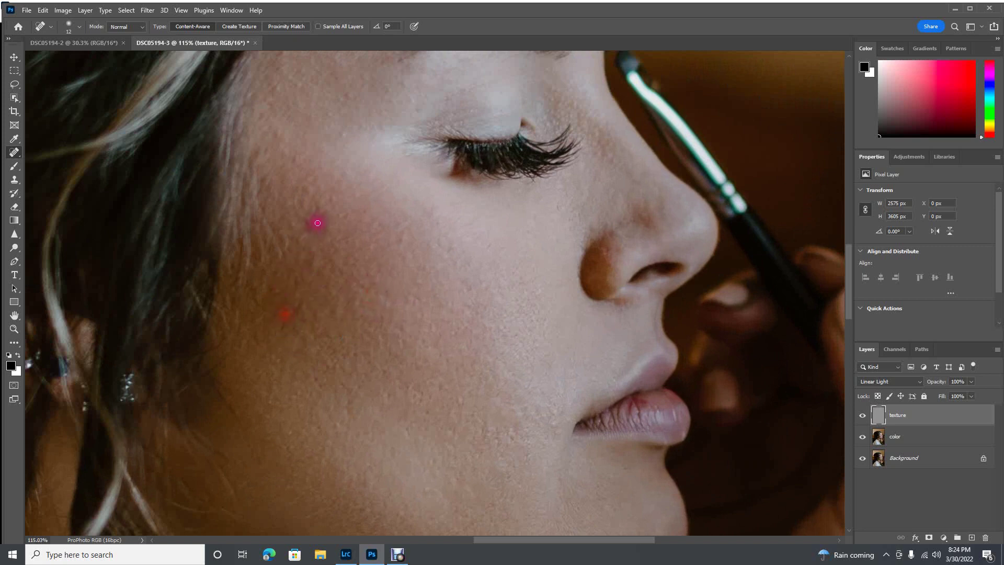
{"action": "scroll", "coordinate": [443, 303], "scroll_direction": "down", "scroll_amount": 5}
{"action": "scroll", "coordinate": [442, 320], "scroll_direction": "down", "scroll_amount": 1}
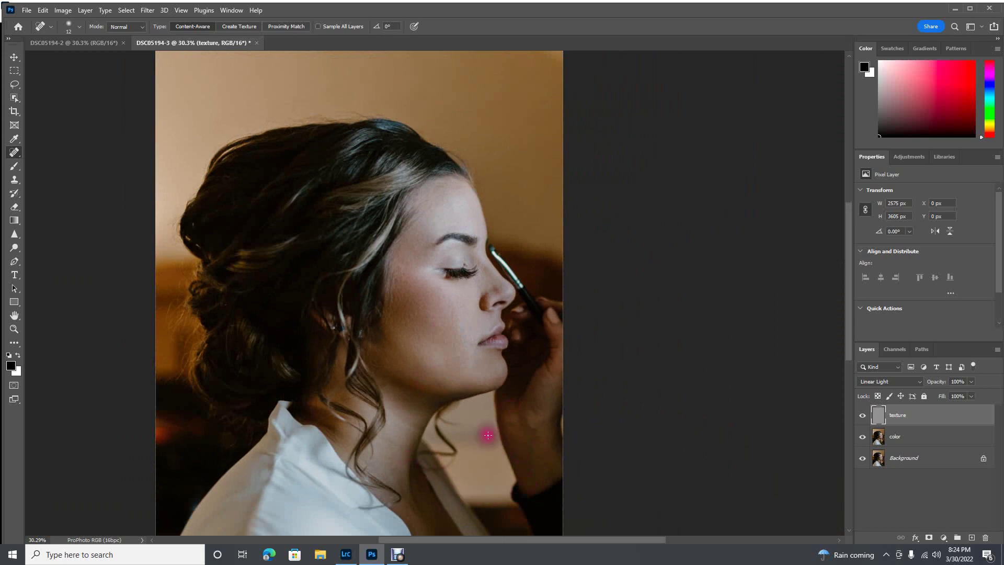
{"action": "scroll", "coordinate": [442, 418], "scroll_direction": "down", "scroll_amount": 3}
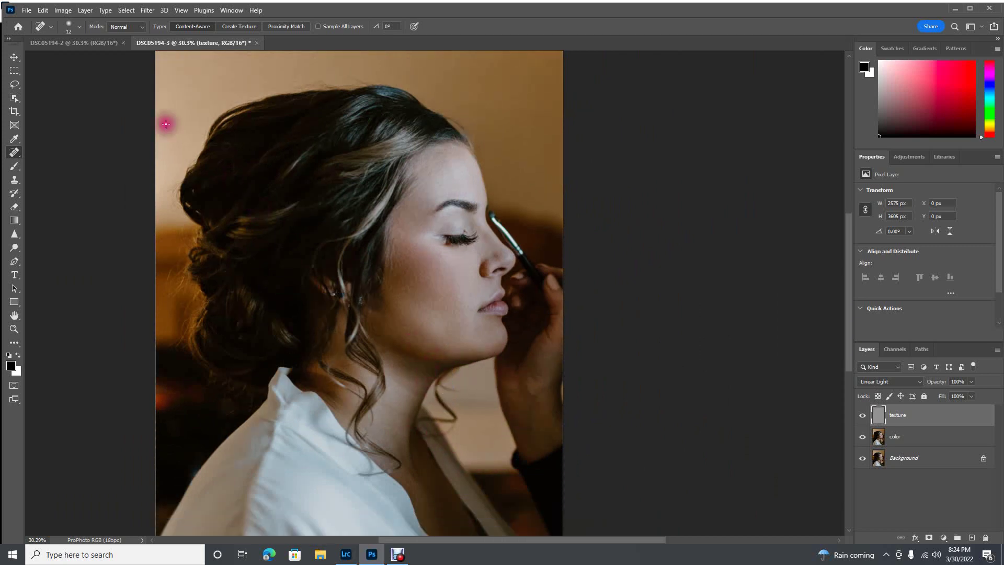
Compare the retouched portrait with the original image in DSC05194-2 and return to DSC05194-3.
{"action": "left_click", "coordinate": [80, 44]}
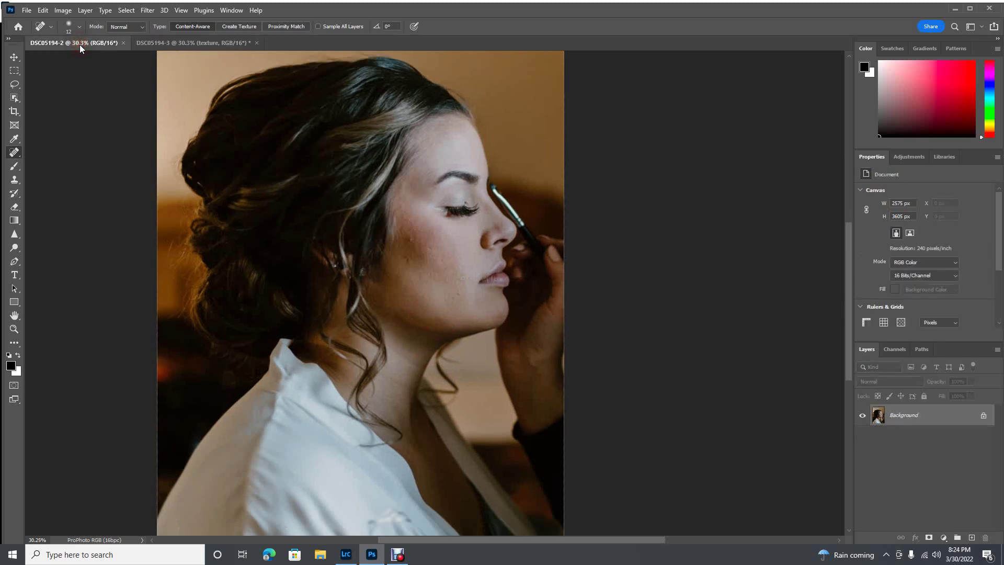
{"action": "left_click", "coordinate": [177, 46]}
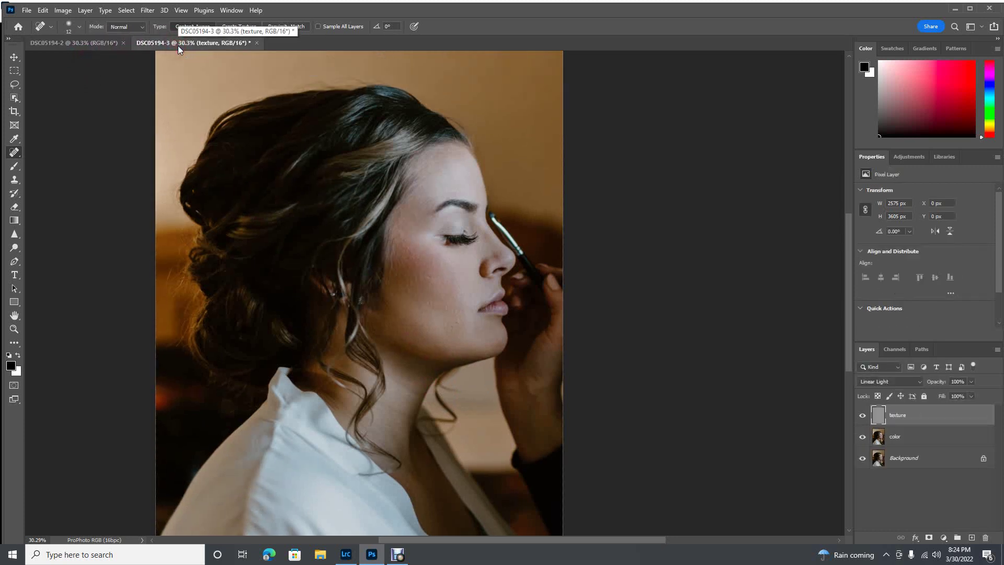
{"action": "left_click", "coordinate": [83, 45]}
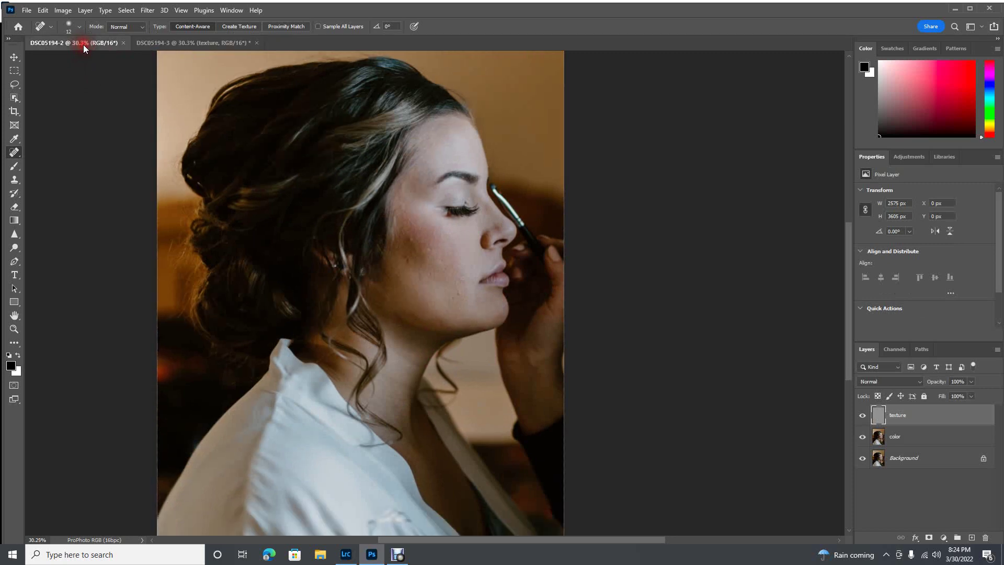
{"action": "left_click", "coordinate": [194, 45]}
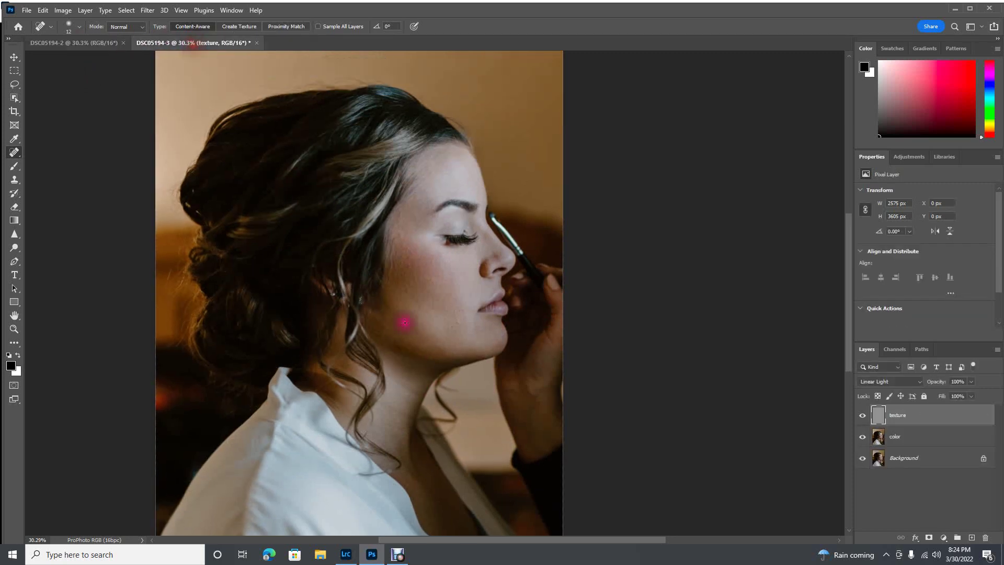
Select the color layer and hide the texture layer so the lower face shows only its blurred tones.
{"action": "scroll", "coordinate": [418, 372], "scroll_direction": "up", "scroll_amount": 5}
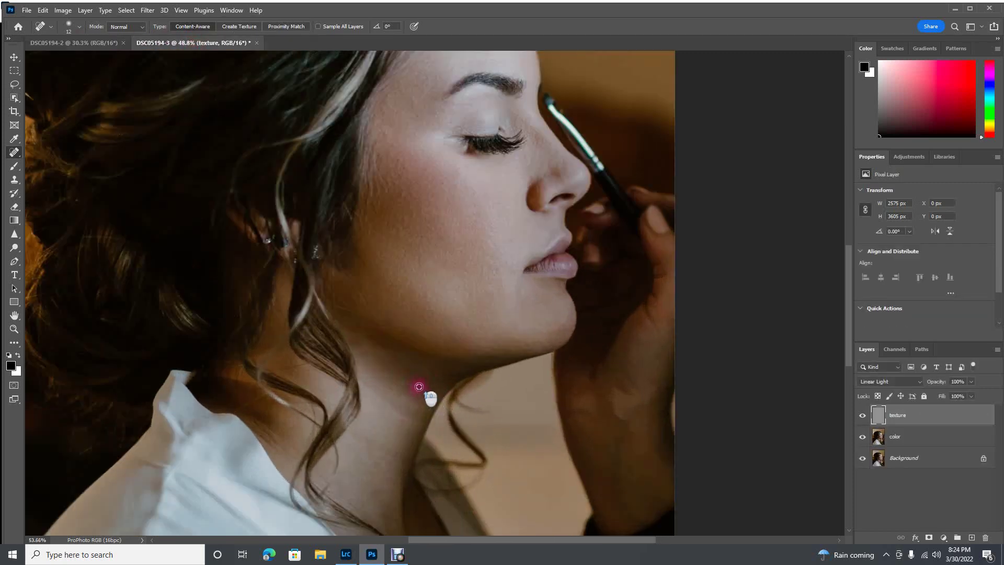
{"action": "left_click", "coordinate": [891, 439]}
{"action": "left_click", "coordinate": [862, 417]}
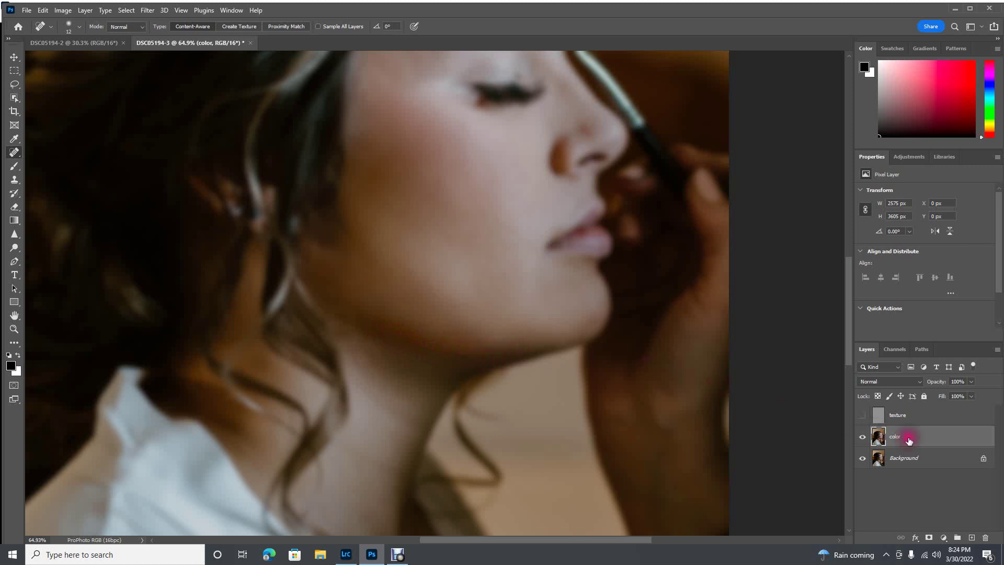
{"action": "left_click", "coordinate": [862, 416]}
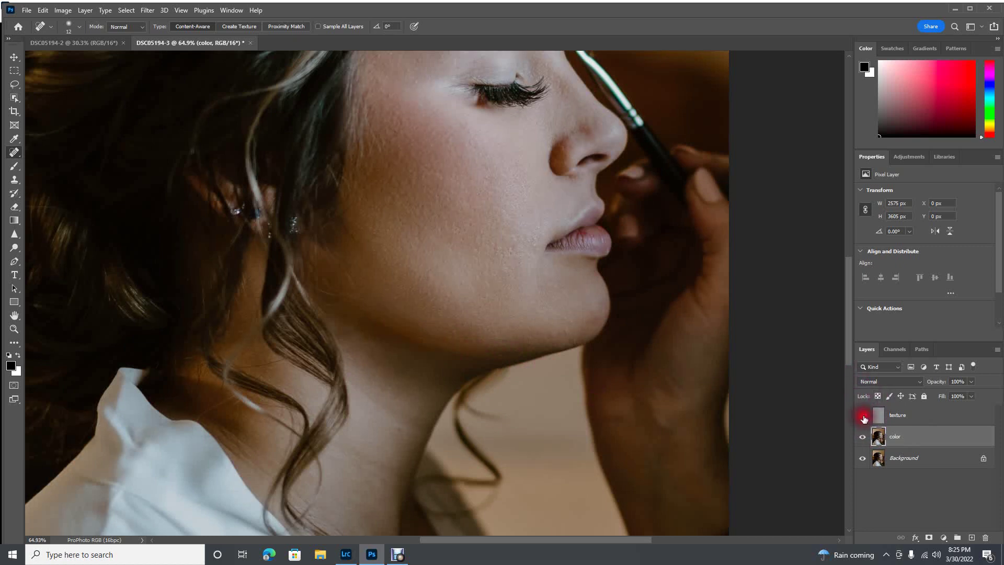
{"action": "left_click", "coordinate": [863, 416]}
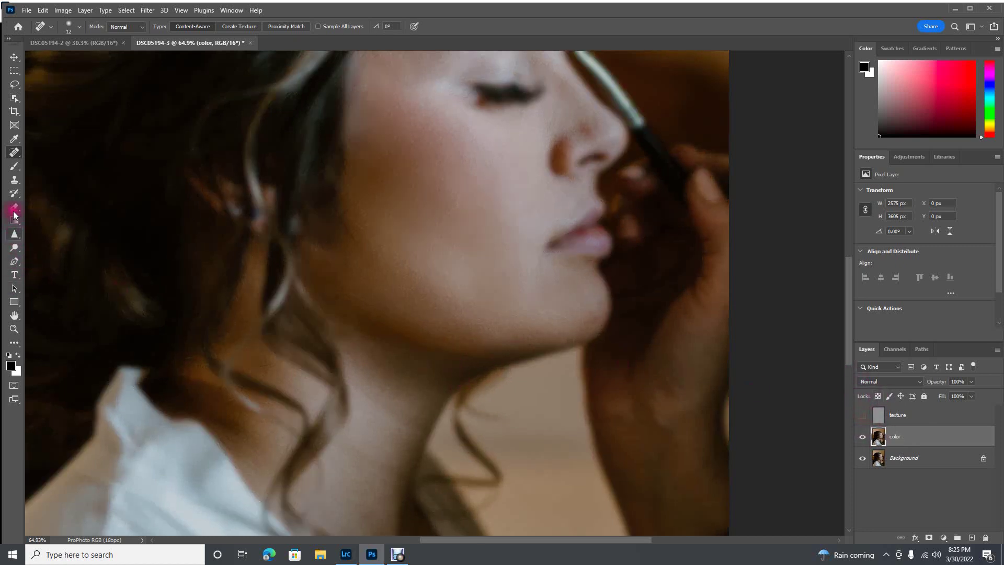
Lighten the dark shadow along the jawline on the color layer with a larger Dodge brush, using Shadows range and 10% exposure.
{"action": "left_click", "coordinate": [16, 249]}
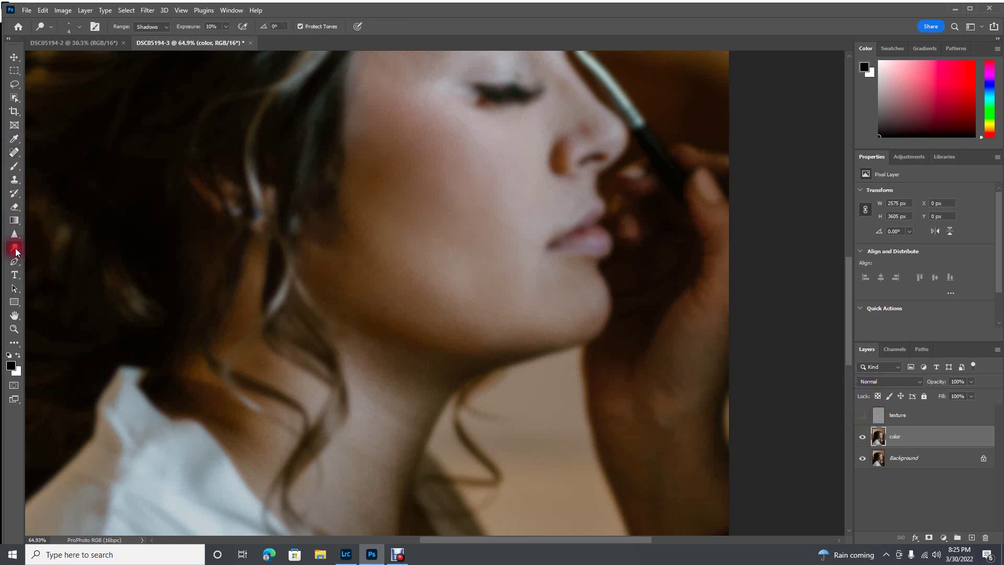
{"action": "left_click", "coordinate": [76, 29]}
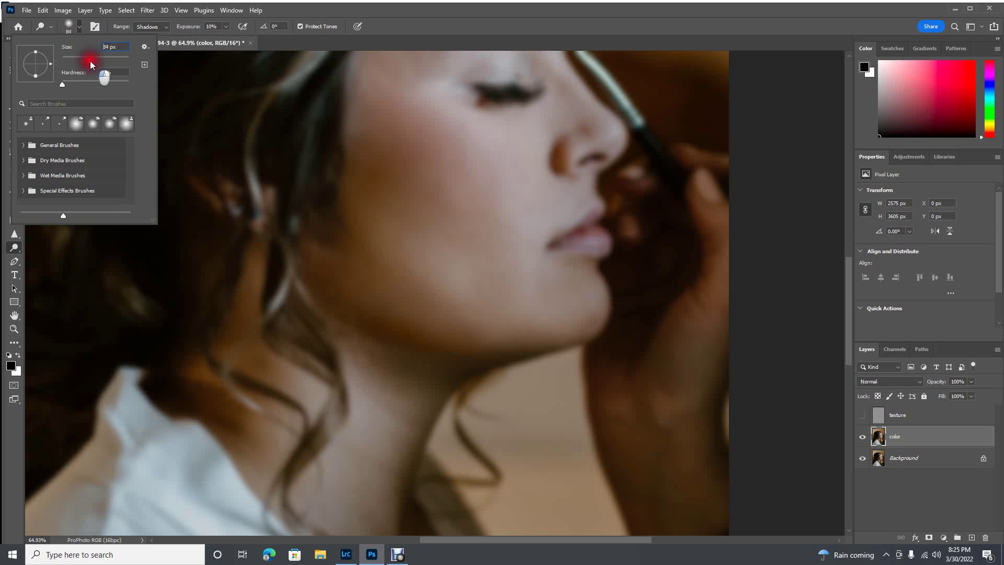
{"action": "mouse_move", "coordinate": [463, 349]}
{"action": "left_mouse_down"}
{"action": "mouse_move", "coordinate": [371, 322]}
{"action": "mouse_move", "coordinate": [430, 350]}
{"action": "mouse_move", "coordinate": [376, 335]}
{"action": "left_mouse_up"}
{"action": "mouse_move", "coordinate": [473, 359]}
{"action": "left_mouse_down"}
{"action": "mouse_move", "coordinate": [451, 355]}
{"action": "mouse_move", "coordinate": [504, 355]}
{"action": "left_mouse_up"}
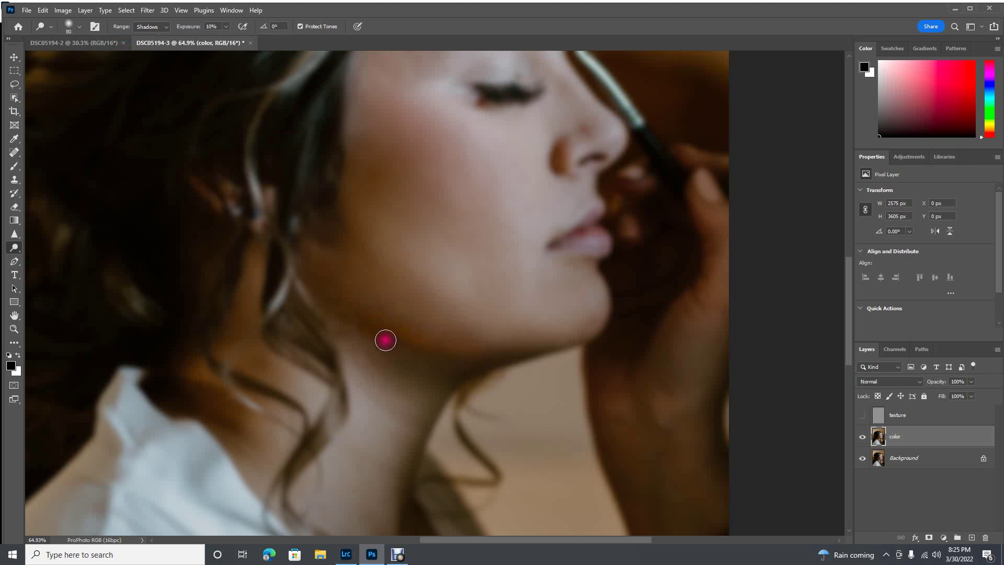
Check the dodged jawline with the texture layer shown and hidden, and leave that layer hidden.
{"action": "left_click", "coordinate": [861, 416]}
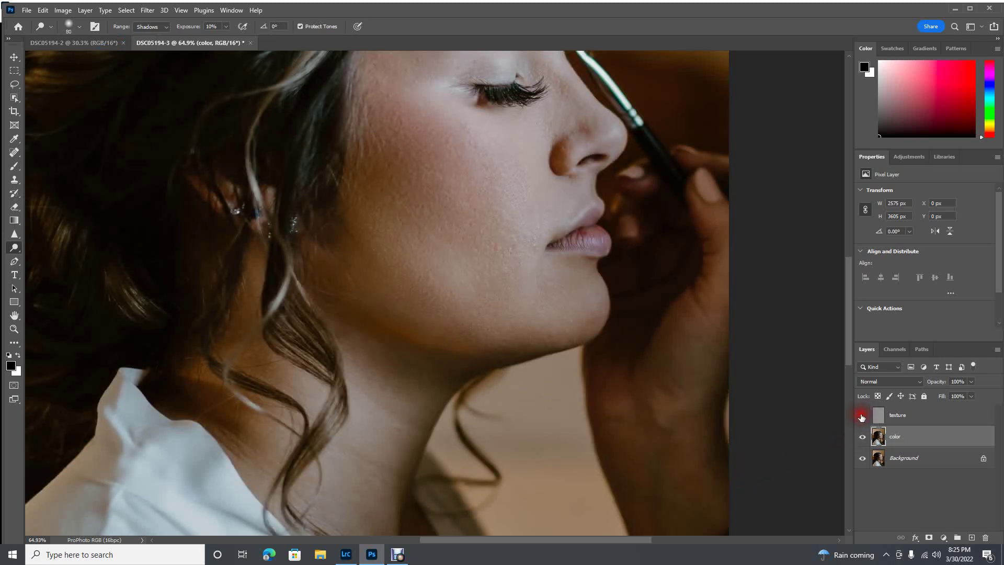
{"action": "left_click", "coordinate": [861, 416]}
{"action": "left_click", "coordinate": [862, 416]}
{"action": "left_click", "coordinate": [862, 416]}
{"action": "left_click", "coordinate": [861, 415]}
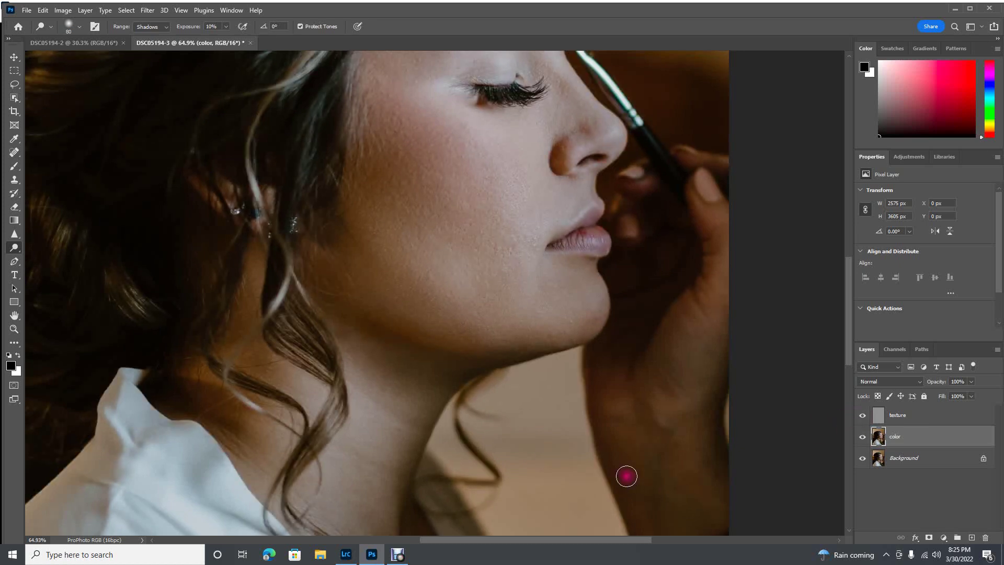
{"action": "left_click", "coordinate": [862, 416]}
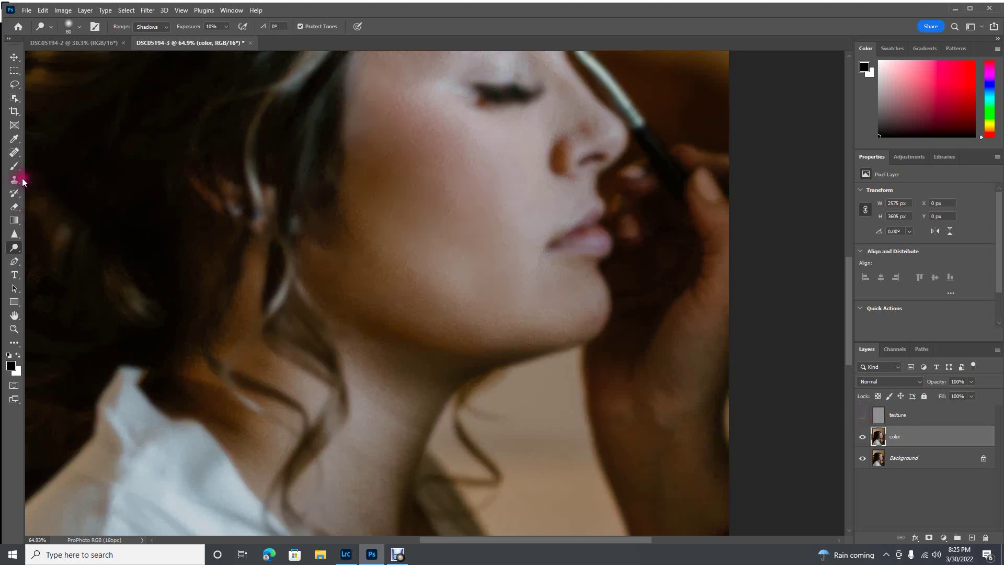
{"action": "left_click", "coordinate": [16, 154]}
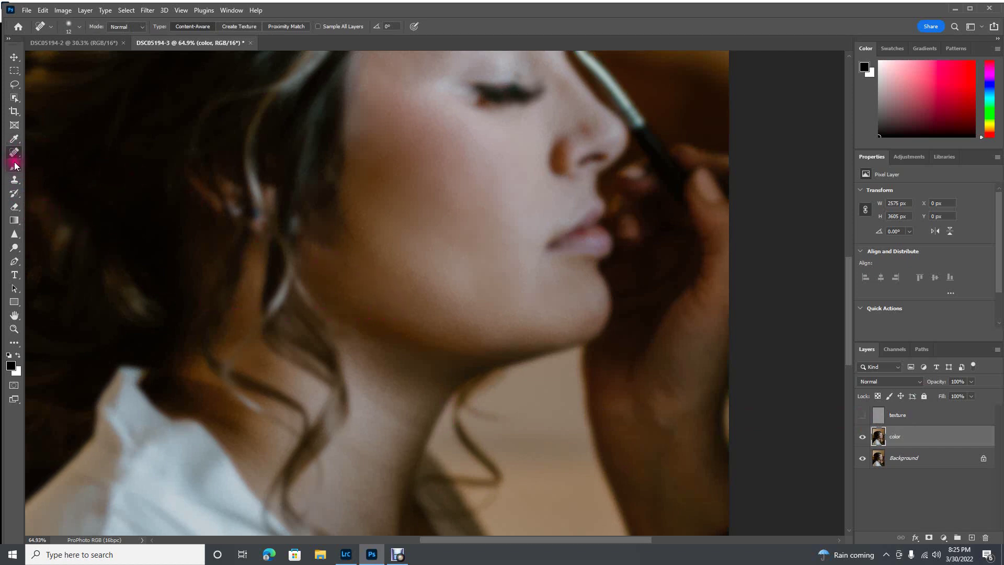
{"action": "right_click", "coordinate": [16, 154]}
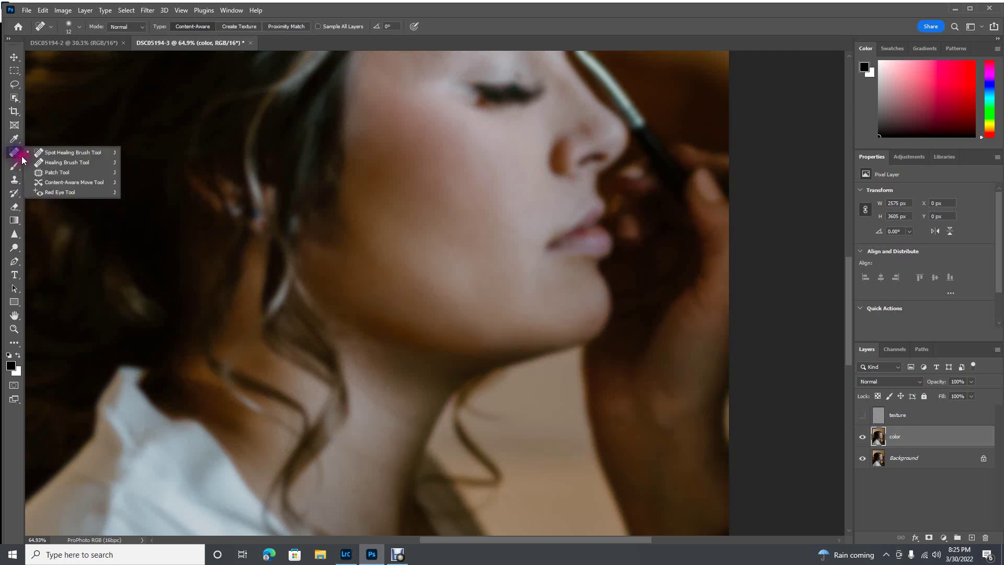
{"action": "left_click", "coordinate": [67, 162]}
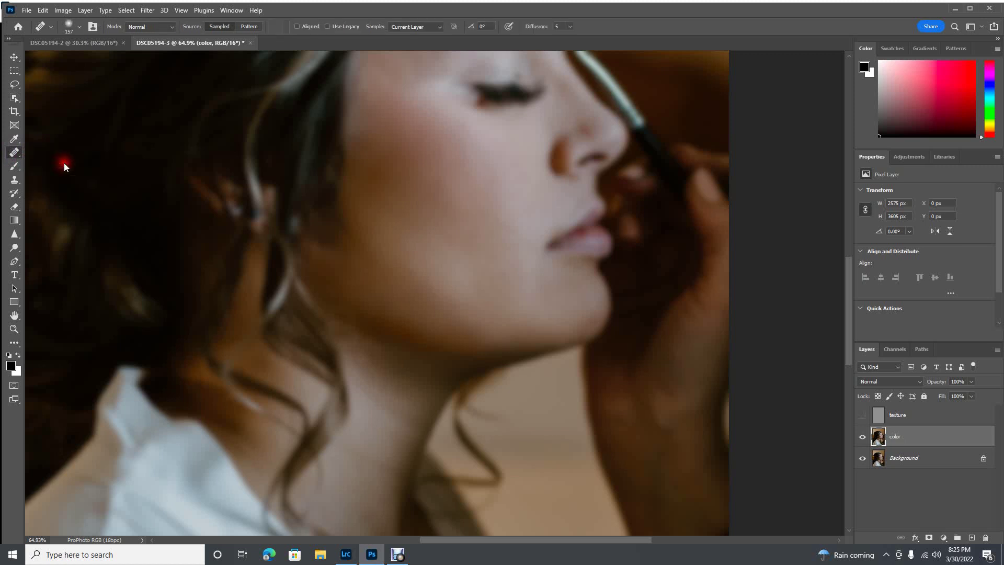
Set up the Clone Stamp tool with a 120 px brush and 47% opacity for the jaw area.
{"action": "left_click", "coordinate": [14, 180]}
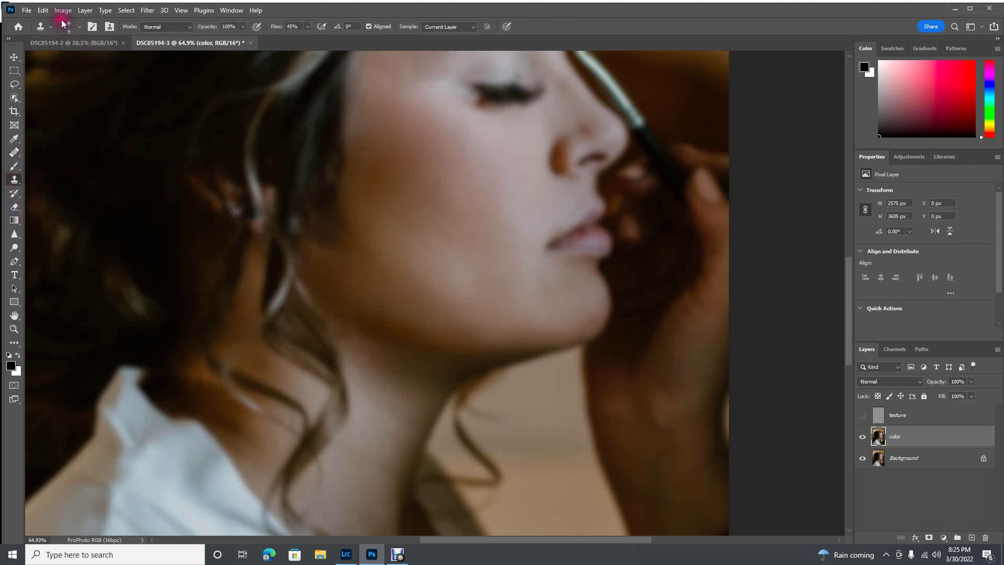
{"action": "left_click", "coordinate": [79, 27]}
{"action": "left_click_drag", "start_coordinate": [64, 56], "coordinate": [89, 57]}
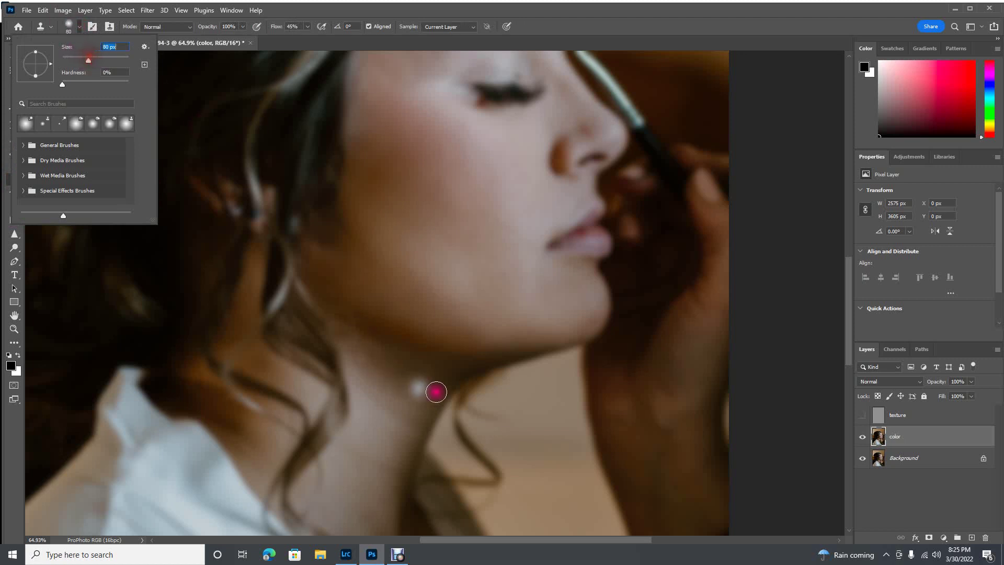
{"action": "left_click", "coordinate": [100, 57]}
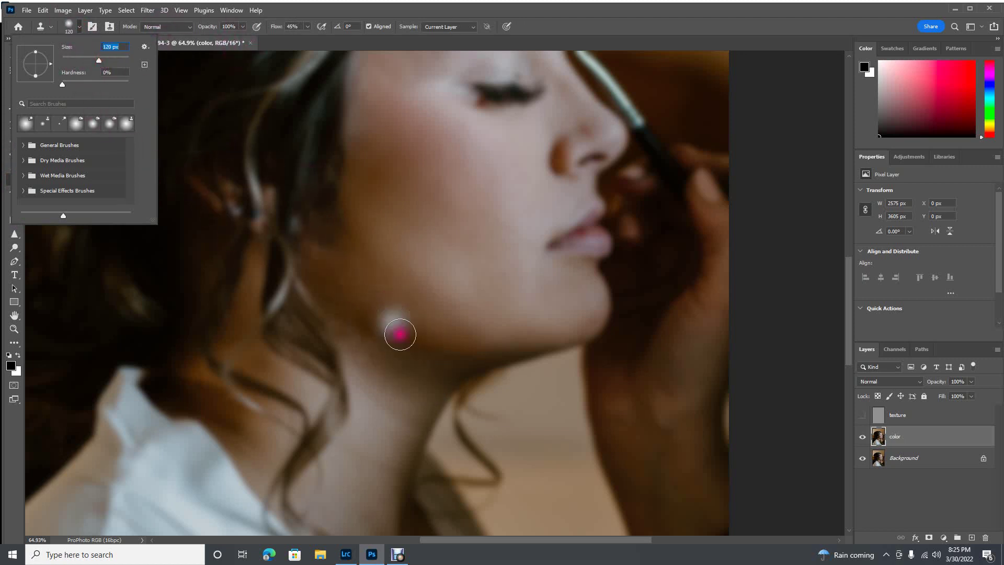
{"action": "left_click", "coordinate": [242, 27]}
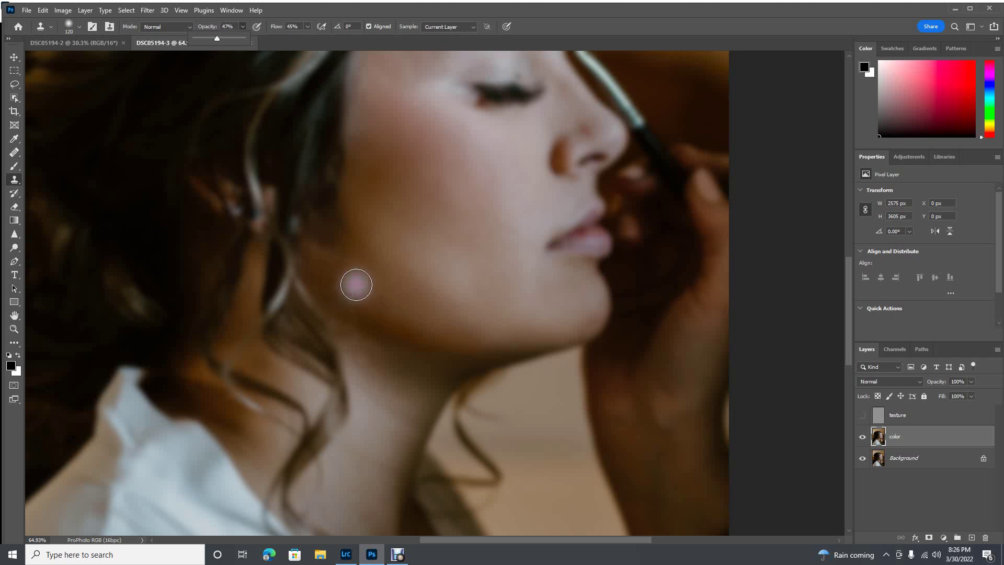
{"action": "left_click", "coordinate": [355, 284]}
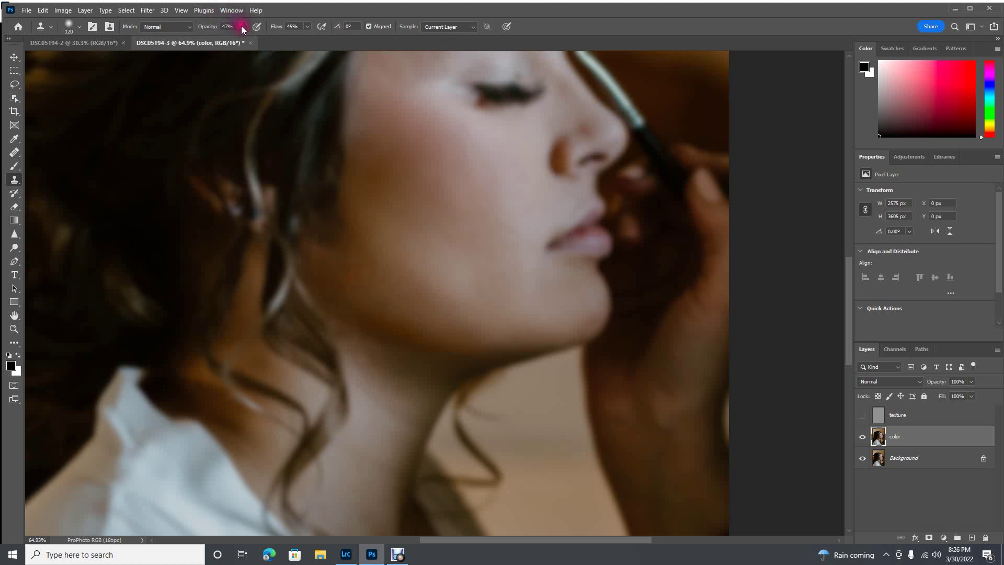
Lower the Clone Stamp opacity to 25% and blend the skin tones across the lower cheek and back of the jaw.
{"action": "left_click_drag", "start_coordinate": [233, 37], "coordinate": [232, 37]}
{"action": "left_click", "coordinate": [350, 279]}
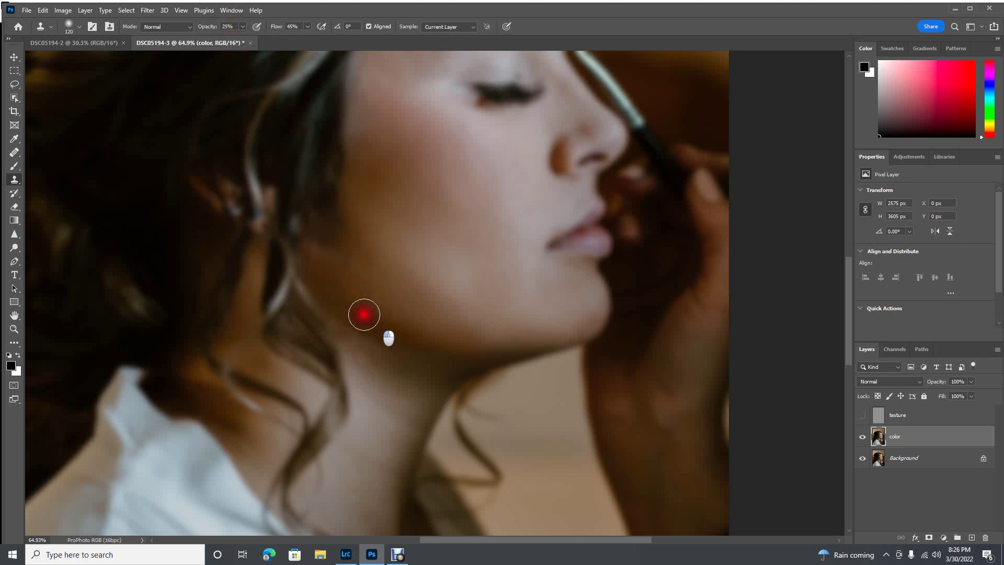
{"action": "mouse_move", "coordinate": [391, 324]}
{"action": "left_mouse_down"}
{"action": "mouse_move", "coordinate": [473, 338]}
{"action": "mouse_move", "coordinate": [435, 339]}
{"action": "mouse_move", "coordinate": [352, 303]}
{"action": "mouse_move", "coordinate": [362, 344]}
{"action": "mouse_move", "coordinate": [347, 293]}
{"action": "mouse_move", "coordinate": [356, 284]}
{"action": "mouse_move", "coordinate": [349, 311]}
{"action": "mouse_move", "coordinate": [417, 332]}
{"action": "left_mouse_up"}
{"action": "mouse_move", "coordinate": [337, 285]}
{"action": "left_mouse_down"}
{"action": "mouse_move", "coordinate": [383, 313]}
{"action": "mouse_move", "coordinate": [377, 306]}
{"action": "mouse_move", "coordinate": [368, 331]}
{"action": "mouse_move", "coordinate": [371, 365]}
{"action": "mouse_move", "coordinate": [360, 339]}
{"action": "mouse_move", "coordinate": [388, 352]}
{"action": "mouse_move", "coordinate": [405, 309]}
{"action": "mouse_move", "coordinate": [384, 273]}
{"action": "mouse_move", "coordinate": [420, 294]}
{"action": "left_mouse_up"}
{"action": "left_click", "coordinate": [394, 279], "text": "alt"}
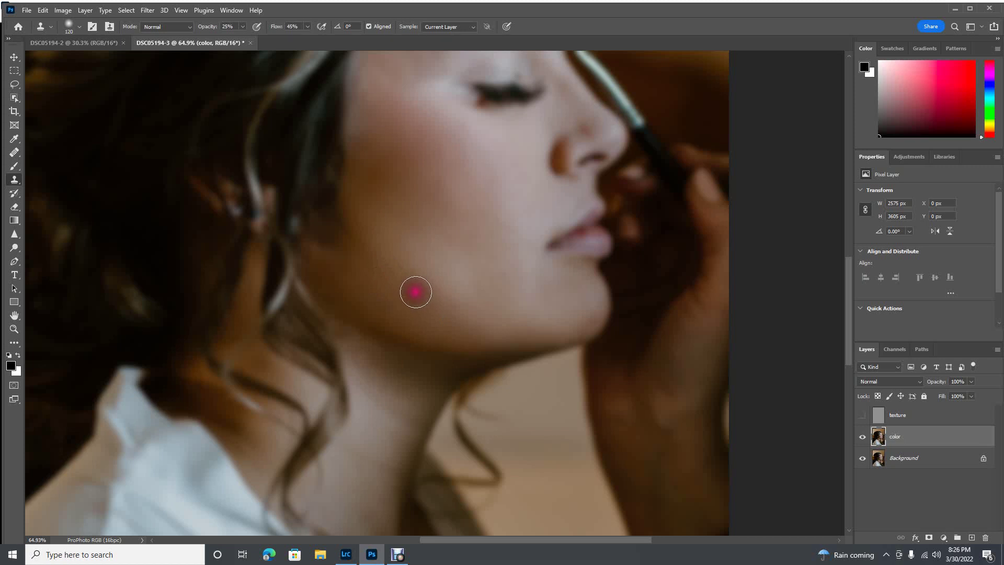
Clone skin tone along the jawline from below the ear toward the chin to even out the shadow transition.
{"action": "mouse_move", "coordinate": [415, 292]}
{"action": "left_mouse_down"}
{"action": "mouse_move", "coordinate": [473, 305]}
{"action": "mouse_move", "coordinate": [446, 298]}
{"action": "mouse_move", "coordinate": [585, 303]}
{"action": "mouse_move", "coordinate": [514, 300]}
{"action": "mouse_move", "coordinate": [519, 287]}
{"action": "mouse_move", "coordinate": [421, 273]}
{"action": "mouse_move", "coordinate": [481, 278]}
{"action": "mouse_move", "coordinate": [525, 323]}
{"action": "mouse_move", "coordinate": [440, 294]}
{"action": "mouse_move", "coordinate": [426, 327]}
{"action": "mouse_move", "coordinate": [379, 381]}
{"action": "mouse_move", "coordinate": [368, 335]}
{"action": "mouse_move", "coordinate": [390, 307]}
{"action": "mouse_move", "coordinate": [381, 322]}
{"action": "mouse_move", "coordinate": [441, 331]}
{"action": "mouse_move", "coordinate": [376, 297]}
{"action": "mouse_move", "coordinate": [365, 242]}
{"action": "mouse_move", "coordinate": [391, 297]}
{"action": "mouse_move", "coordinate": [375, 320]}
{"action": "left_mouse_up"}
{"action": "left_click", "coordinate": [365, 361], "text": "alt"}
{"action": "left_click", "coordinate": [347, 343]}
{"action": "left_click", "coordinate": [476, 343], "text": "alt"}
{"action": "left_click", "coordinate": [469, 308]}
{"action": "left_click", "coordinate": [464, 327], "text": "alt"}
{"action": "mouse_move", "coordinate": [466, 339]}
{"action": "left_mouse_down"}
{"action": "mouse_move", "coordinate": [442, 340]}
{"action": "mouse_move", "coordinate": [452, 340]}
{"action": "left_mouse_up"}
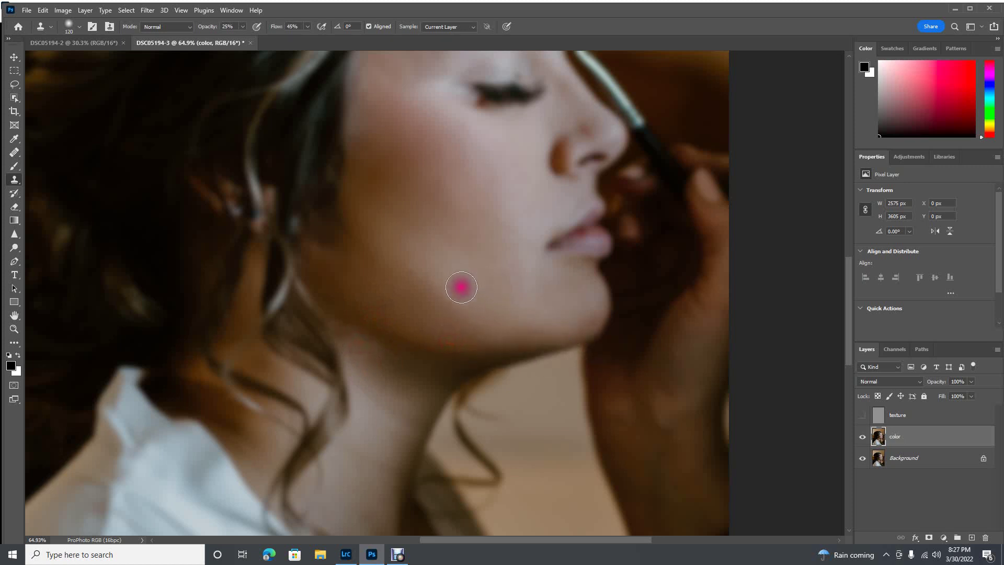
Show the texture layer again and compare the whole retouched portrait with the original in DSC05194-2.
{"action": "left_click", "coordinate": [861, 416]}
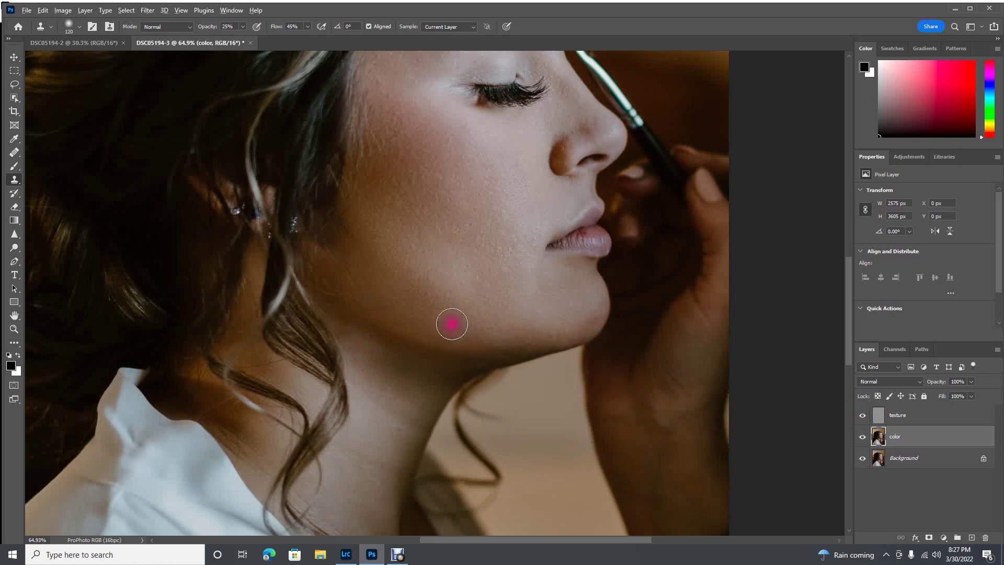
{"action": "scroll", "coordinate": [452, 324], "scroll_direction": "down", "scroll_amount": 5}
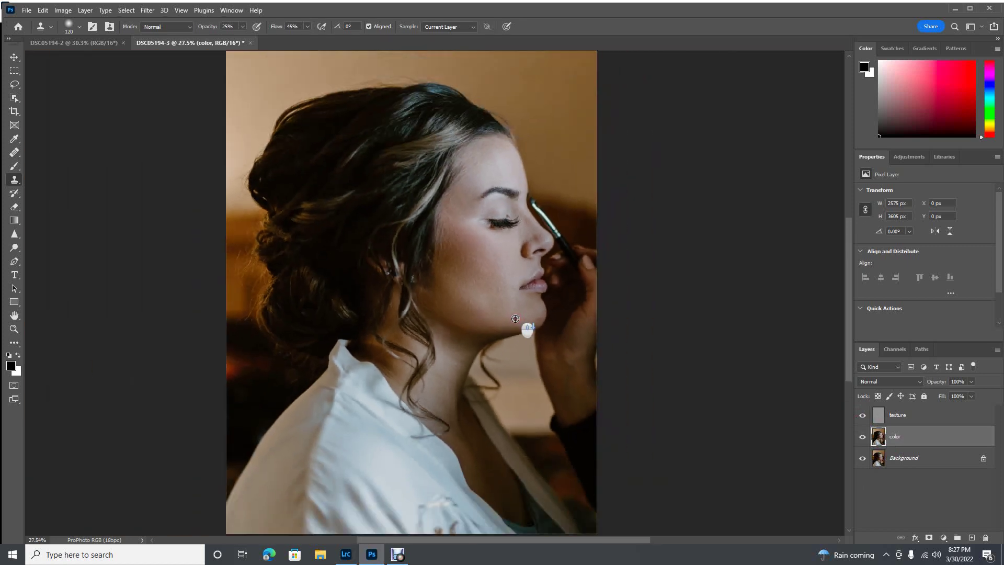
{"action": "scroll", "coordinate": [515, 318], "scroll_direction": "down", "scroll_amount": 1}
{"action": "scroll", "coordinate": [515, 318], "scroll_direction": "up", "scroll_amount": 1}
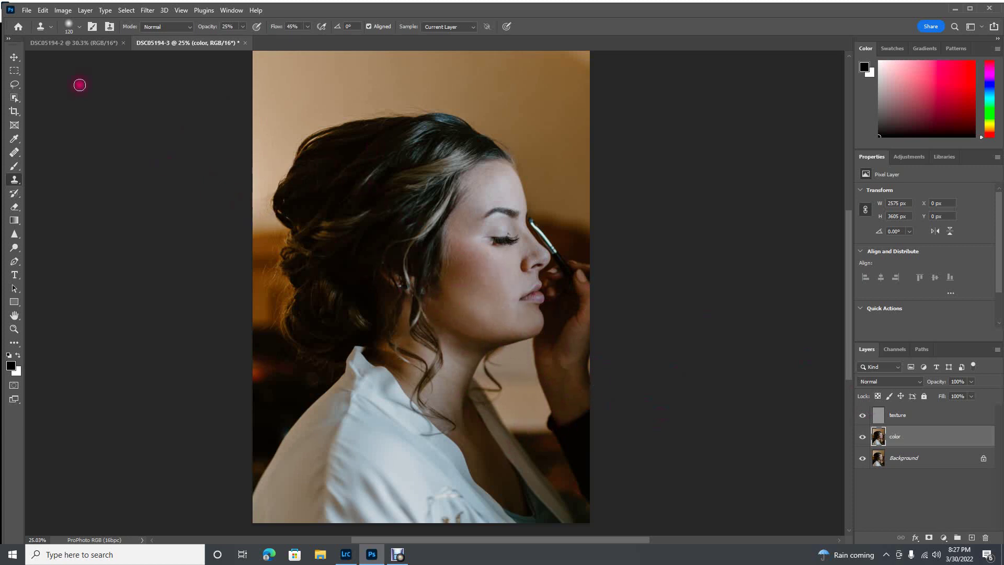
{"action": "left_click", "coordinate": [76, 43]}
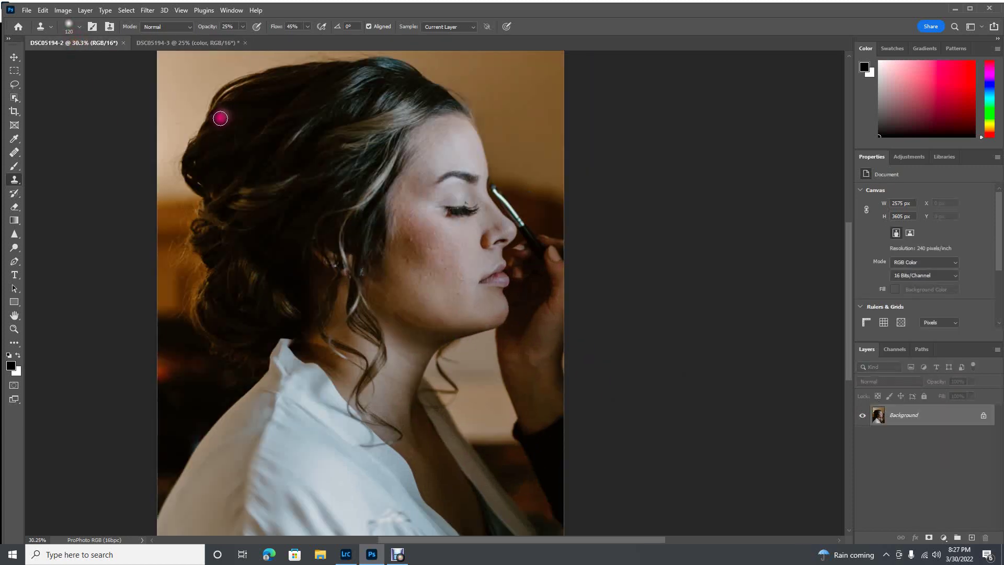
Match the zoom and framing of DSC05194-2 and DSC05194-3, and compare the original portrait with the retouched one.
{"action": "left_click_drag", "start_coordinate": [529, 538], "coordinate": [508, 540]}
{"action": "scroll", "coordinate": [523, 366], "scroll_direction": "up", "scroll_amount": 1}
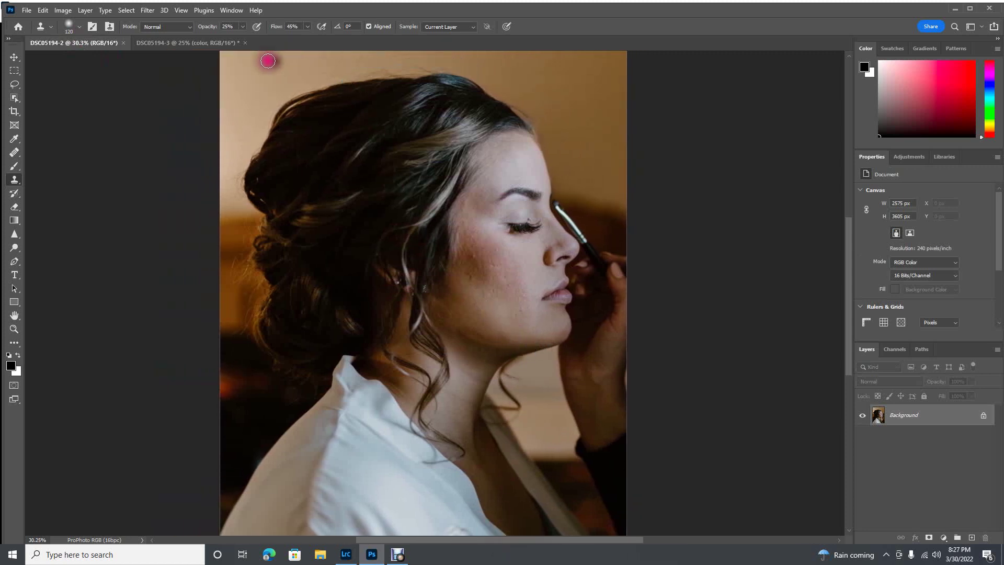
{"action": "left_click", "coordinate": [186, 45]}
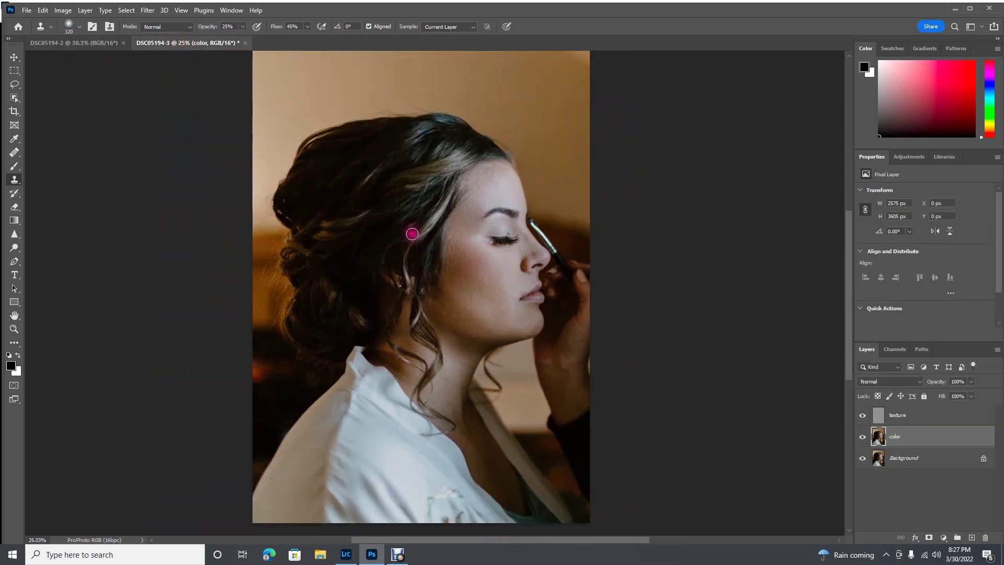
{"action": "scroll", "coordinate": [403, 235], "scroll_direction": "up", "scroll_amount": 2}
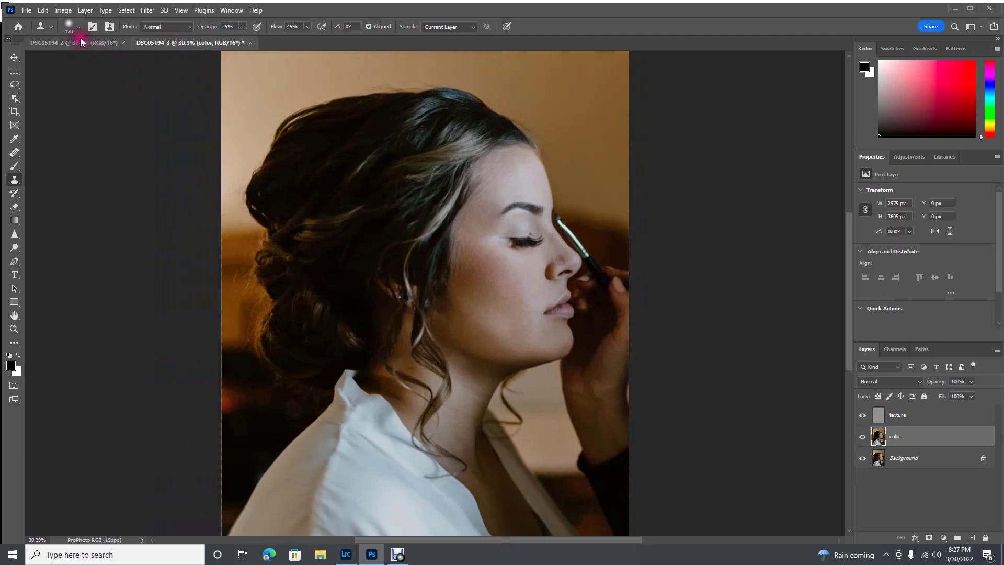
{"action": "left_click", "coordinate": [80, 39]}
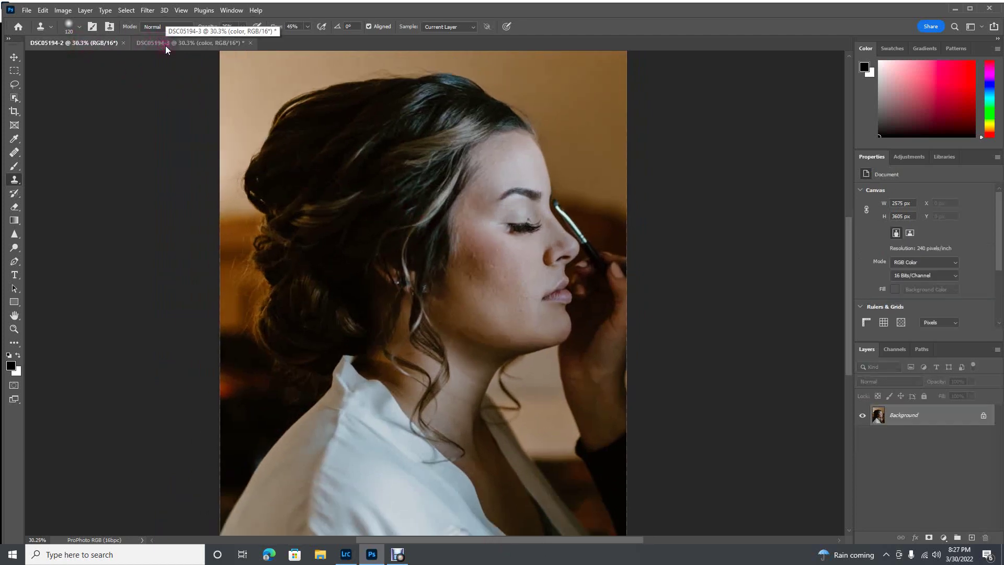
{"action": "left_click", "coordinate": [165, 45]}
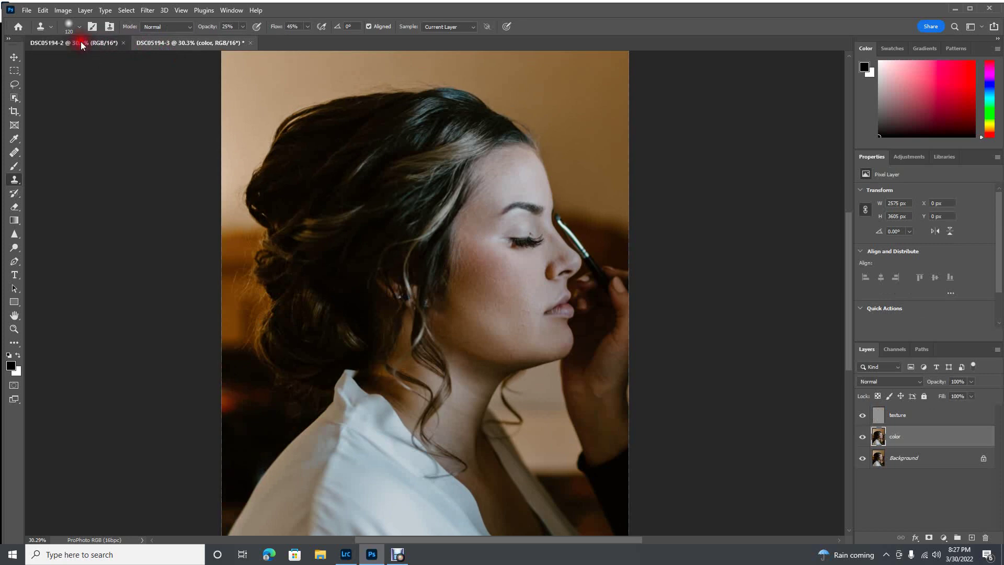
{"action": "left_click", "coordinate": [81, 46]}
{"action": "left_click", "coordinate": [189, 45]}
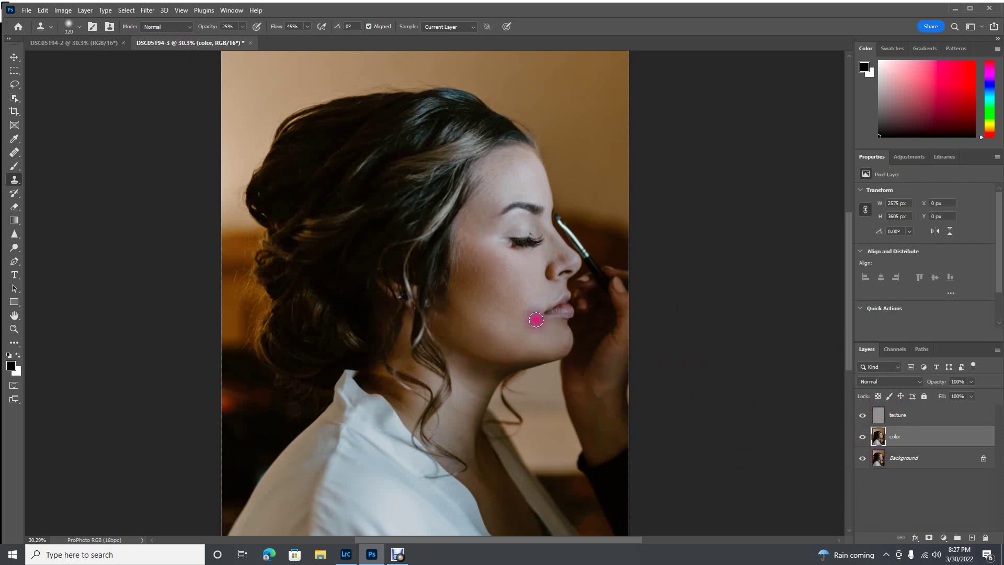
Group the texture and color layers together above the background.
{"action": "left_click", "coordinate": [910, 417]}
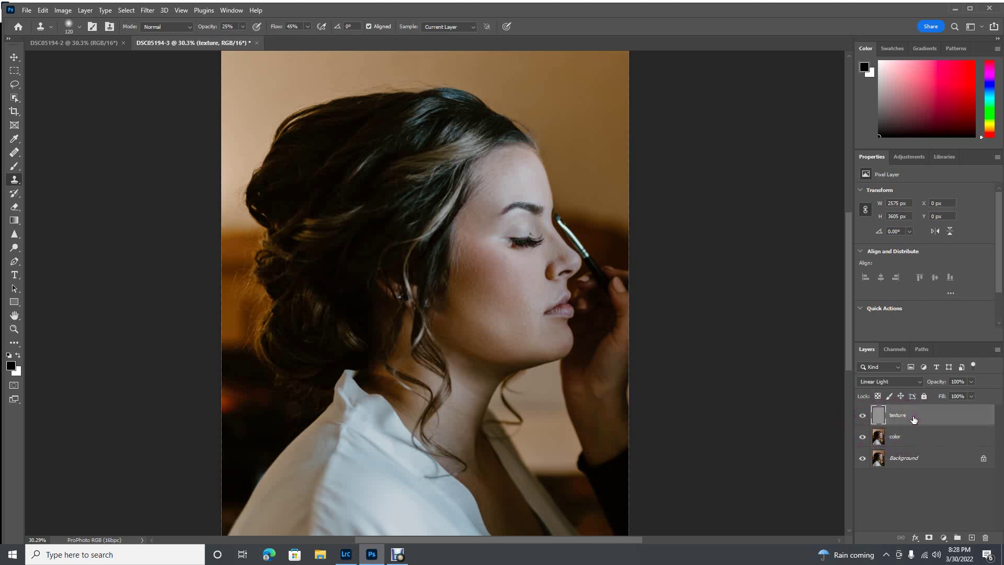
{"action": "left_click", "coordinate": [907, 438], "text": "shift"}
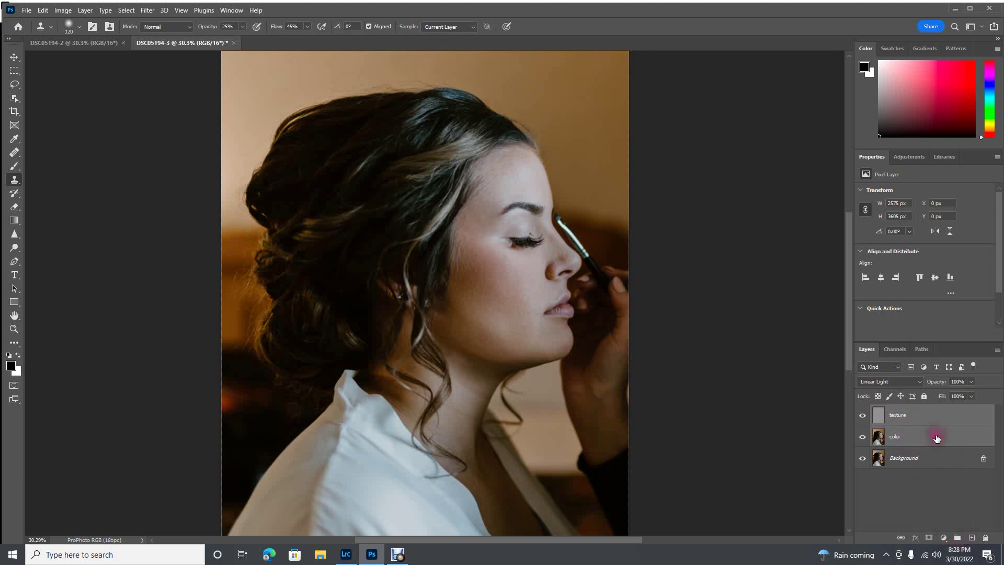
{"action": "left_click_drag", "start_coordinate": [932, 436], "coordinate": [958, 538]}
{"action": "left_click", "coordinate": [895, 415]}
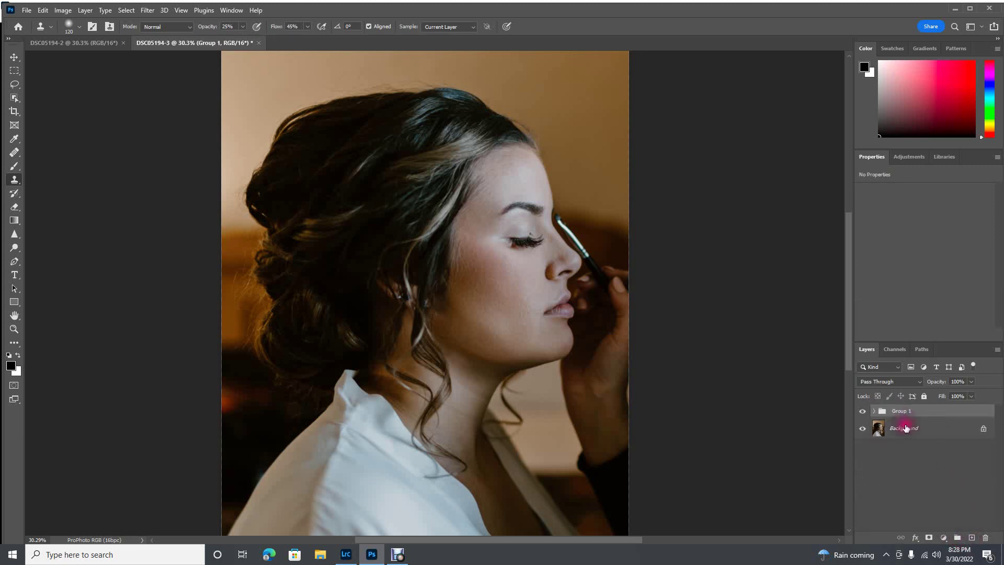
Hide and show the retouching group repeatedly to compare the portrait before and after the skin work.
{"action": "left_click", "coordinate": [862, 412]}
{"action": "left_click", "coordinate": [862, 412]}
{"action": "left_click", "coordinate": [862, 413]}
{"action": "left_click", "coordinate": [862, 413]}
{"action": "left_click", "coordinate": [862, 413]}
{"action": "left_click", "coordinate": [863, 413]}
{"action": "left_click", "coordinate": [863, 412]}
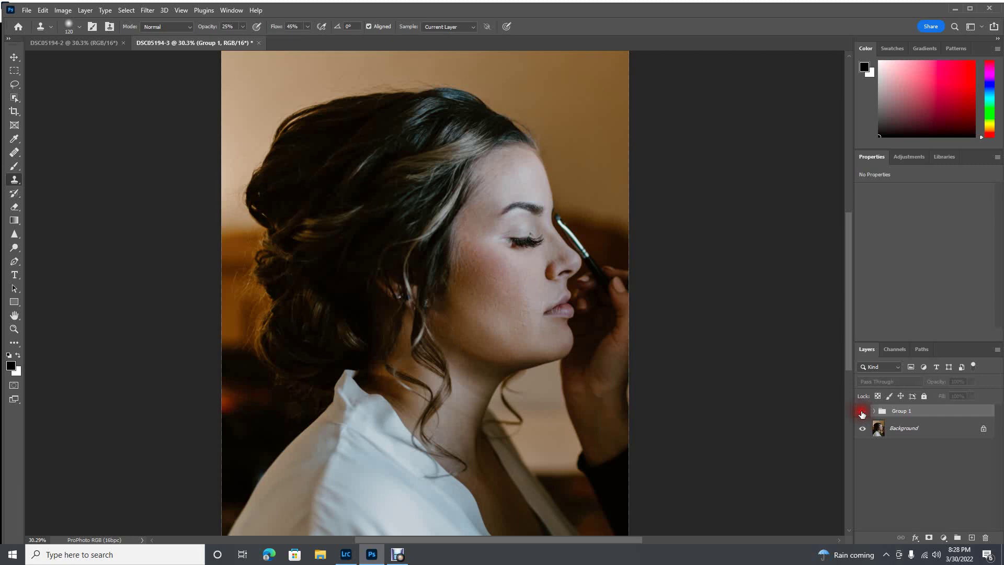
{"action": "left_click", "coordinate": [862, 413]}
{"action": "left_click", "coordinate": [862, 413]}
{"action": "left_click", "coordinate": [862, 413]}
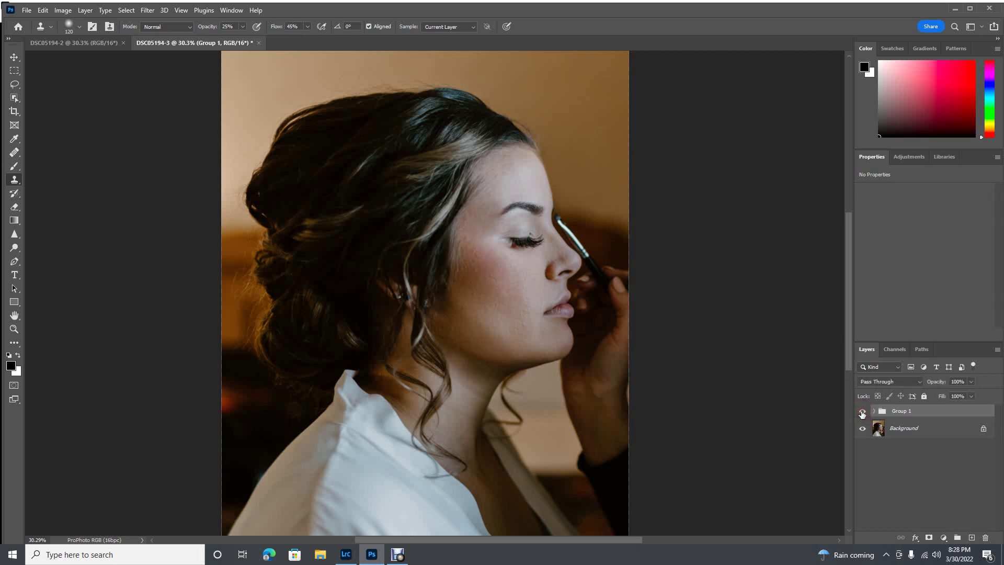
{"action": "left_click", "coordinate": [863, 412]}
{"action": "left_click", "coordinate": [862, 412]}
{"action": "left_click", "coordinate": [862, 413]}
{"action": "left_click", "coordinate": [862, 413]}
Flatten the retouching group and the background into a single layer.
{"action": "left_click", "coordinate": [998, 351]}
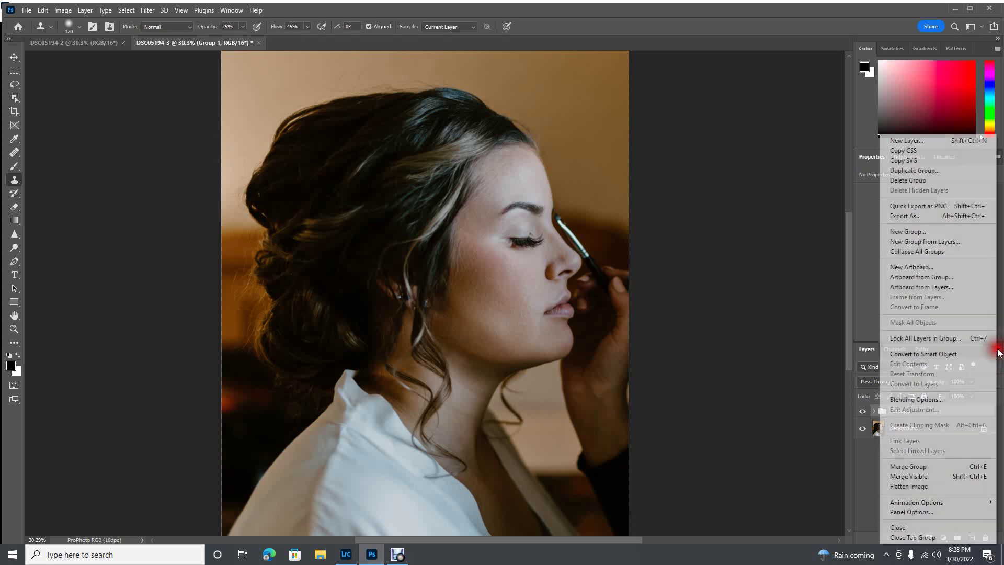
{"action": "left_click", "coordinate": [910, 486]}
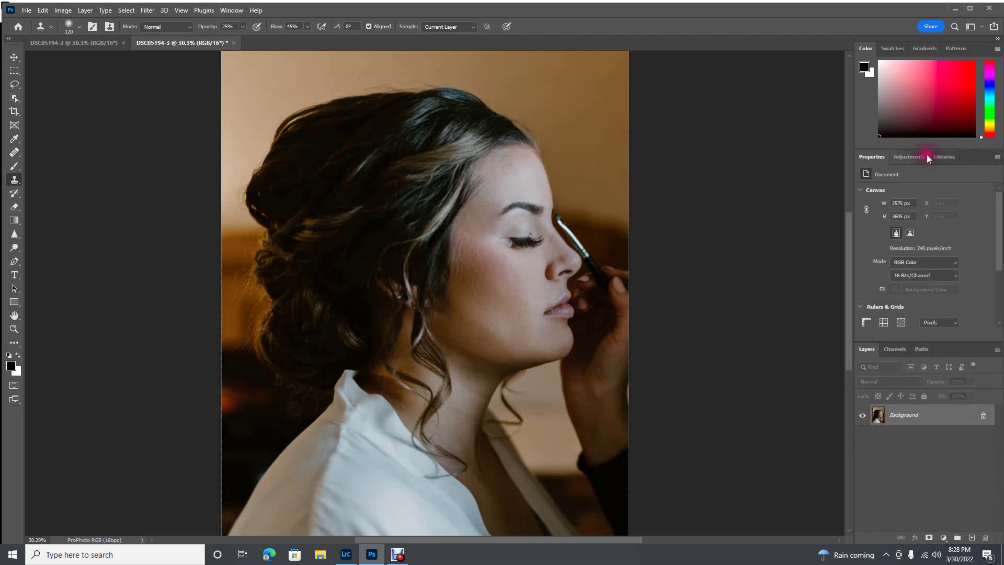
Brighten the portrait with a Levels adjustment layer using a white input level of 230, and flatten it into the background.
{"action": "left_click", "coordinate": [905, 156]}
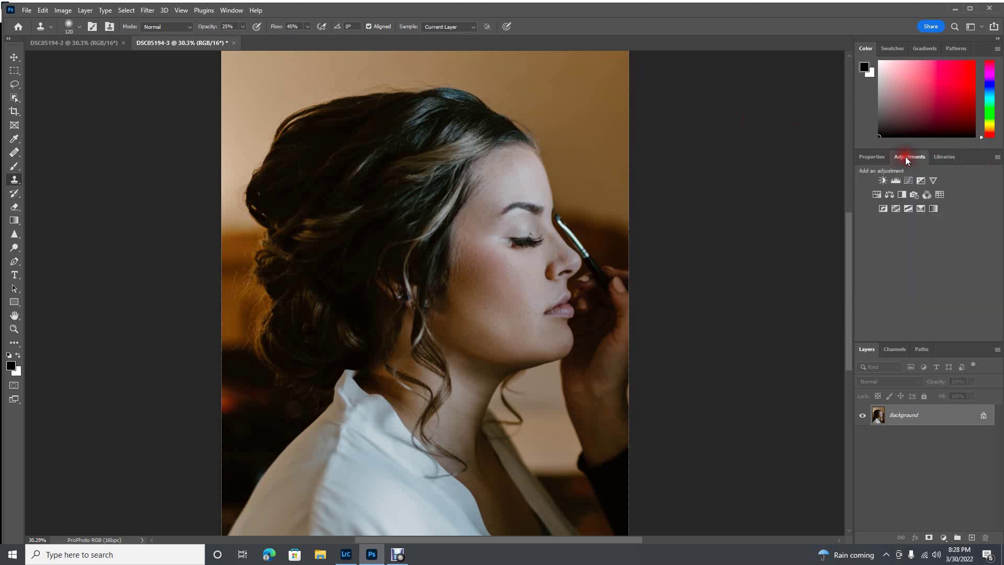
{"action": "left_click", "coordinate": [895, 182]}
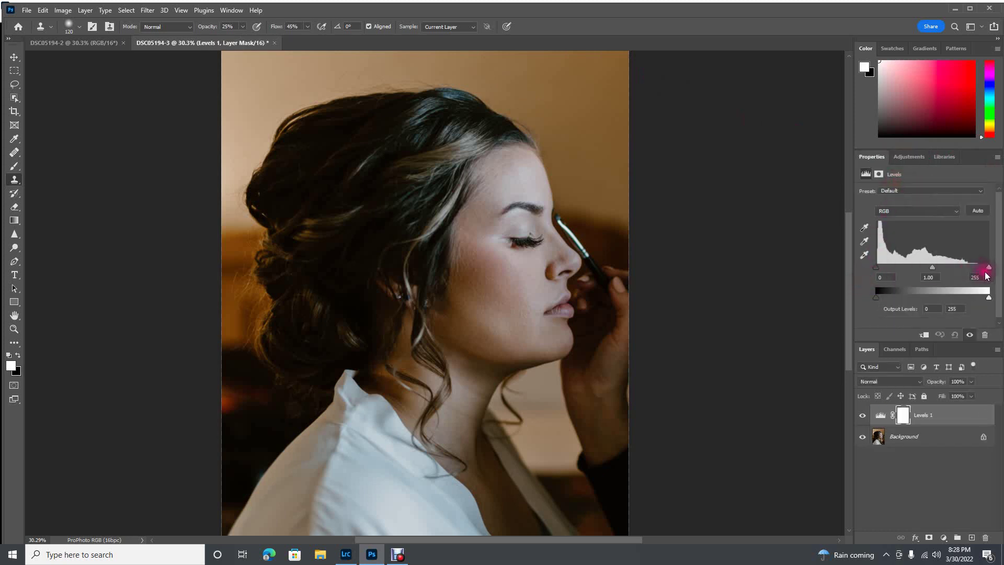
{"action": "left_click_drag", "start_coordinate": [989, 267], "coordinate": [980, 272]}
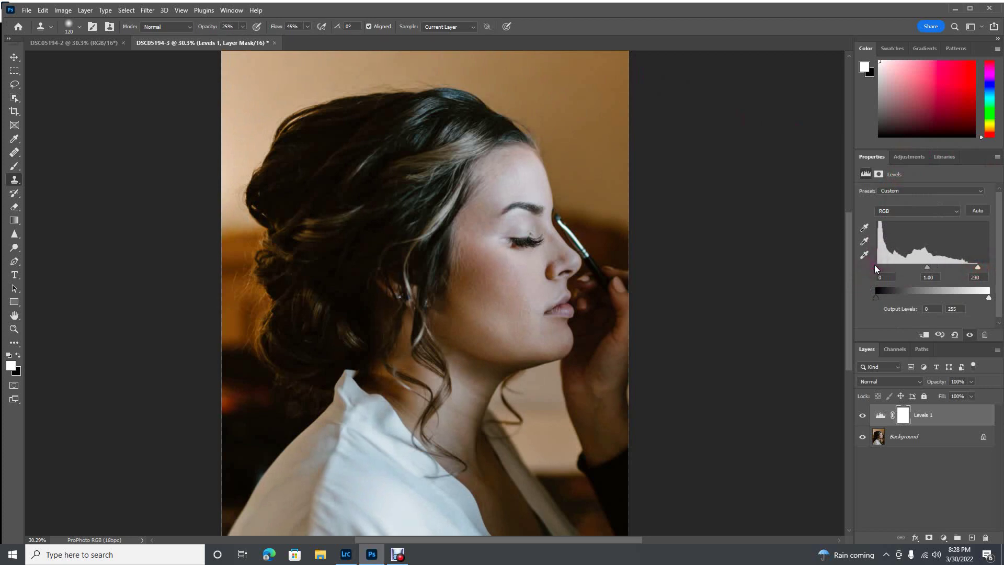
{"action": "left_click_drag", "start_coordinate": [875, 266], "coordinate": [876, 265]}
{"action": "left_click", "coordinate": [998, 349]}
{"action": "left_click", "coordinate": [936, 482]}
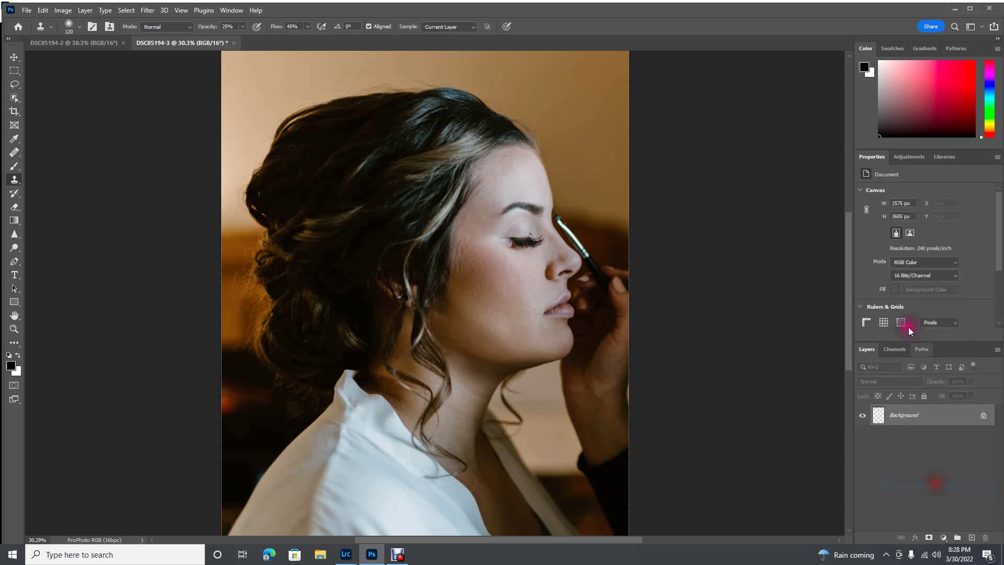